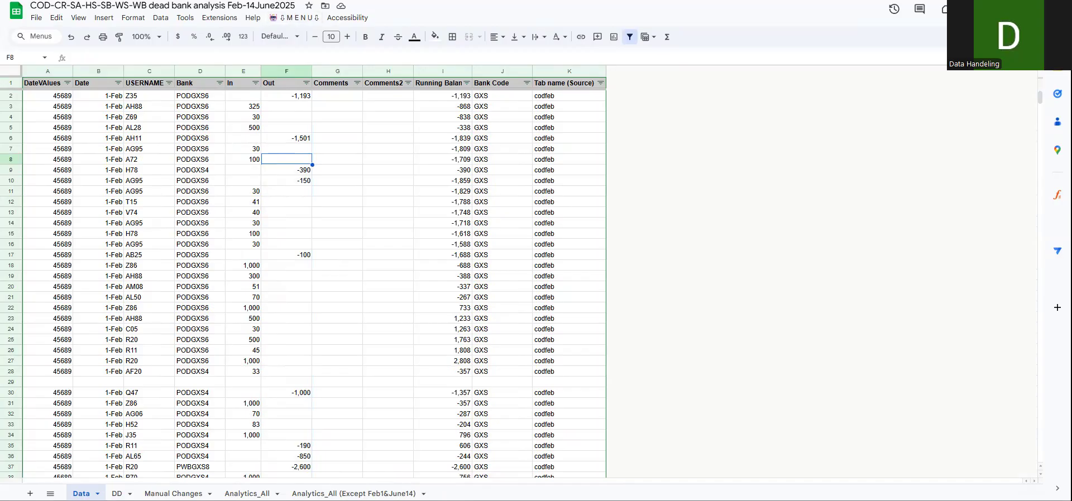
click(304, 19)
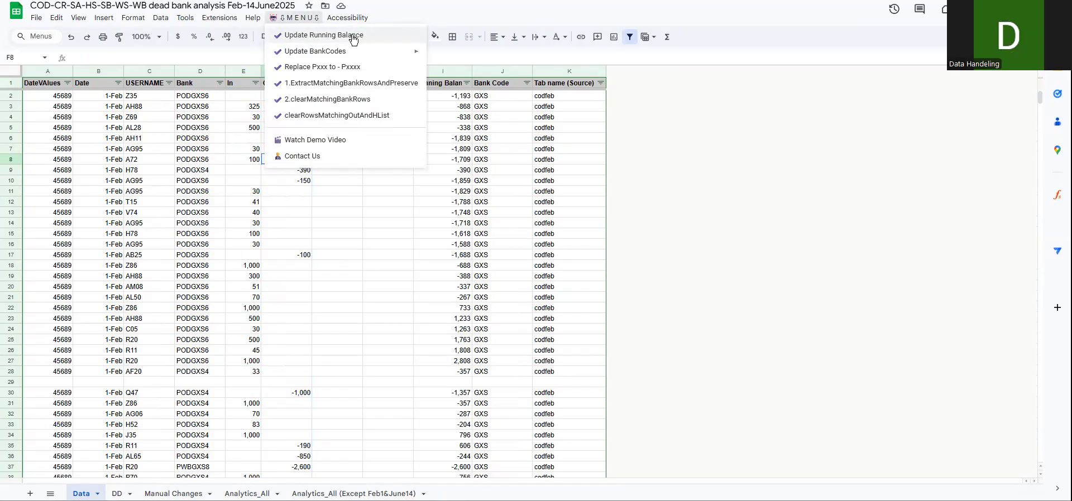
click(440, 182)
Clear the Running Balance and Bank Code cells in rows 352305 to 352522 of the Data sheet
click(45, 194)
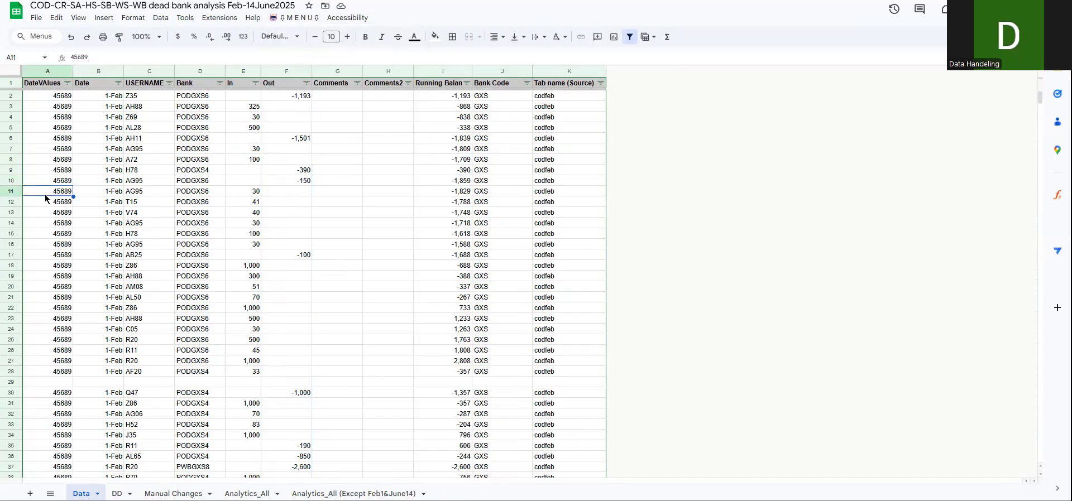
key(ctrl+Down)
key(Right)
key(Right)
key(Right)
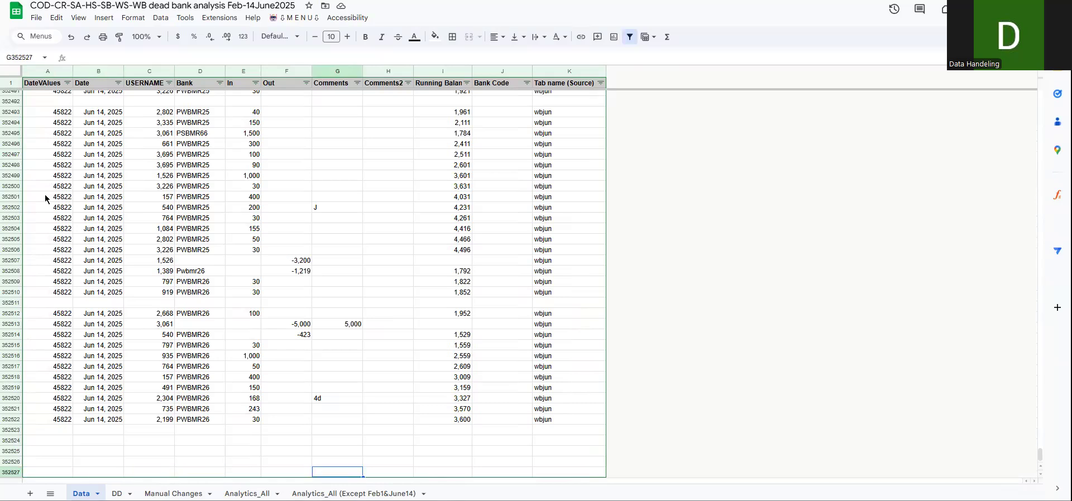
key(ctrl+Right)
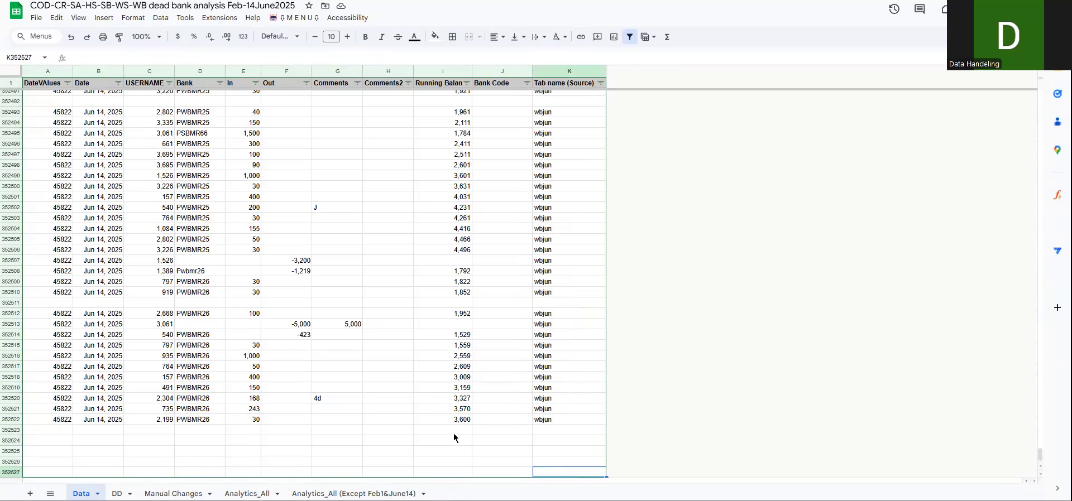
click(441, 419)
scroll(461, 318, up, 20)
scroll(469, 287, up, 13)
shift+click(494, 206)
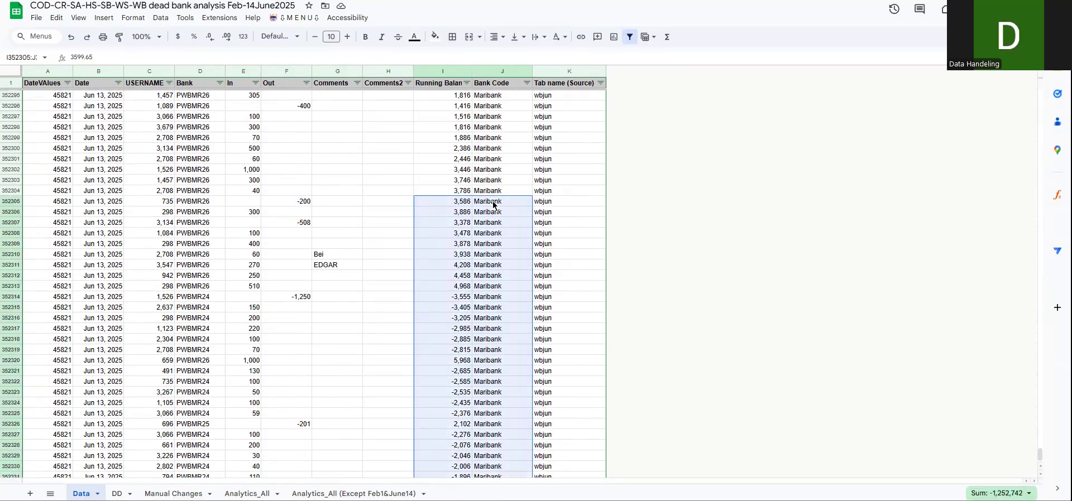
key(Delete)
Run the custom Update Running Balance script to refill the cleared balances
click(295, 17)
click(301, 36)
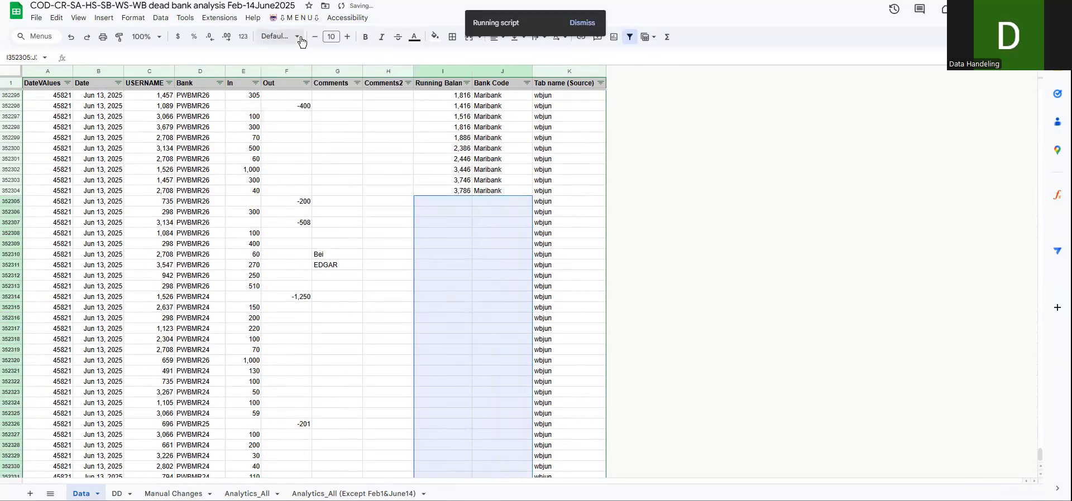
click(294, 17)
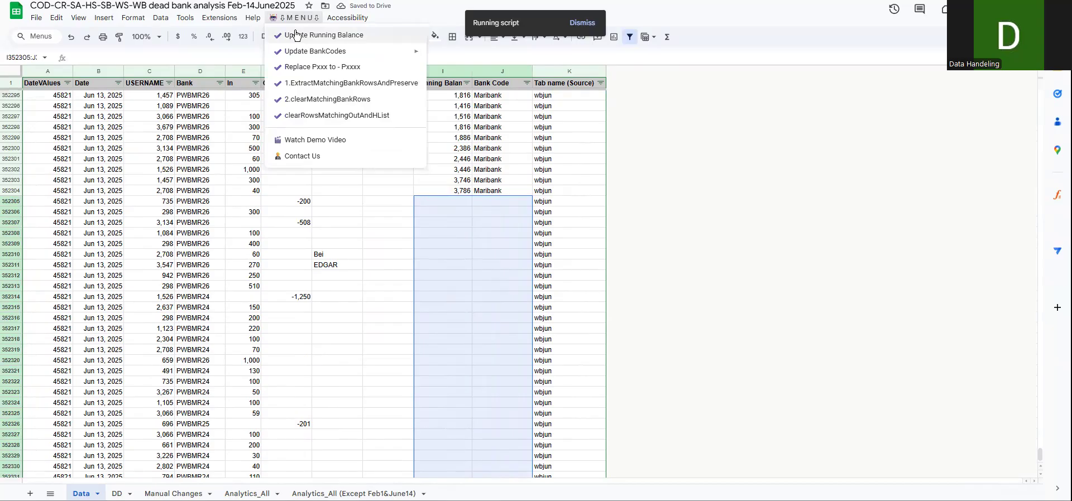
click(281, 234)
drag(60, 204, 542, 367)
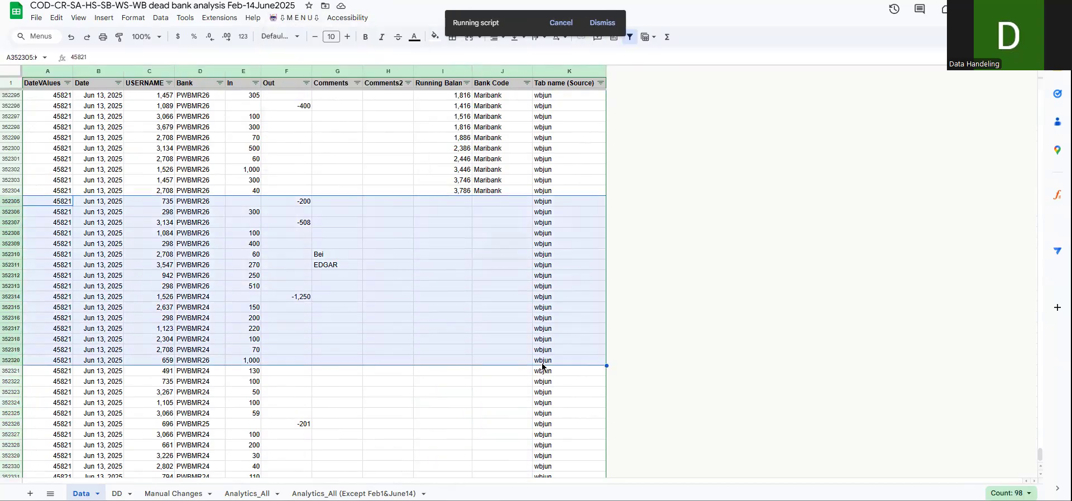
click(296, 17)
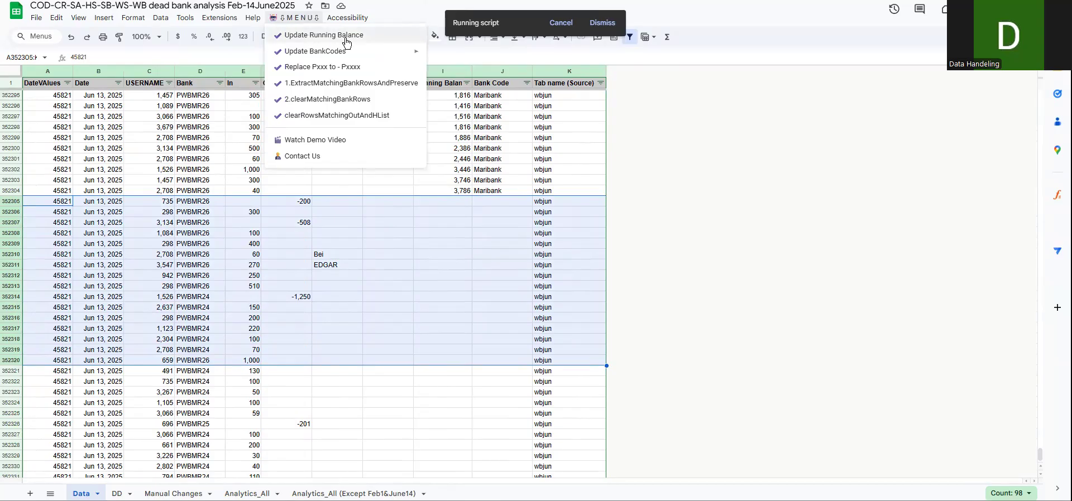
click(447, 222)
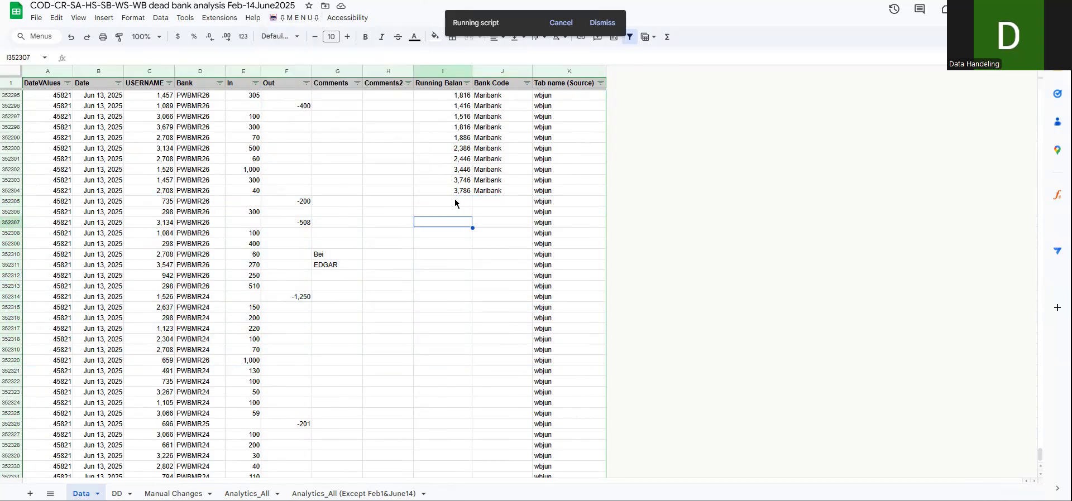
click(466, 192)
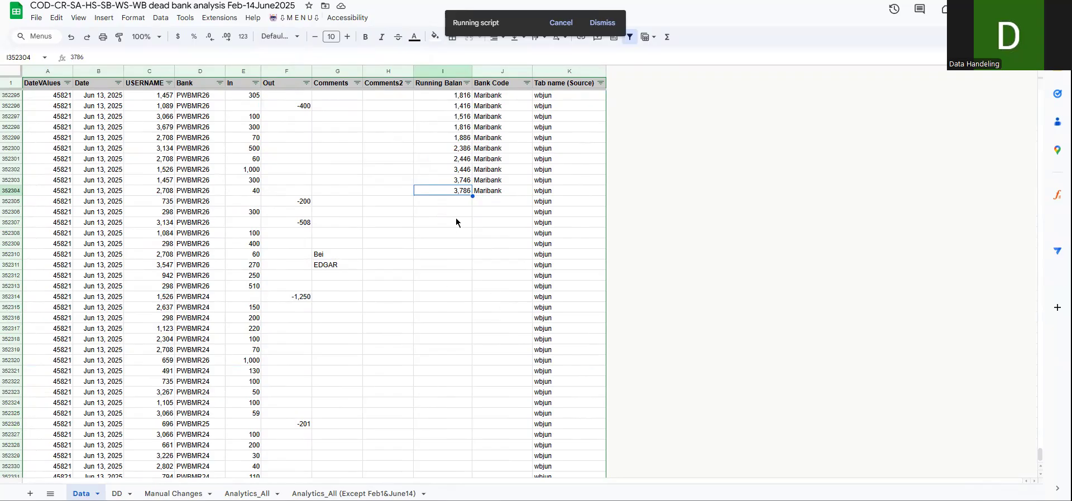
Review the Update BankCodes options and inspect the cleared Bank Code cells from row 352305 down
click(292, 17)
mouse_move(351, 54)
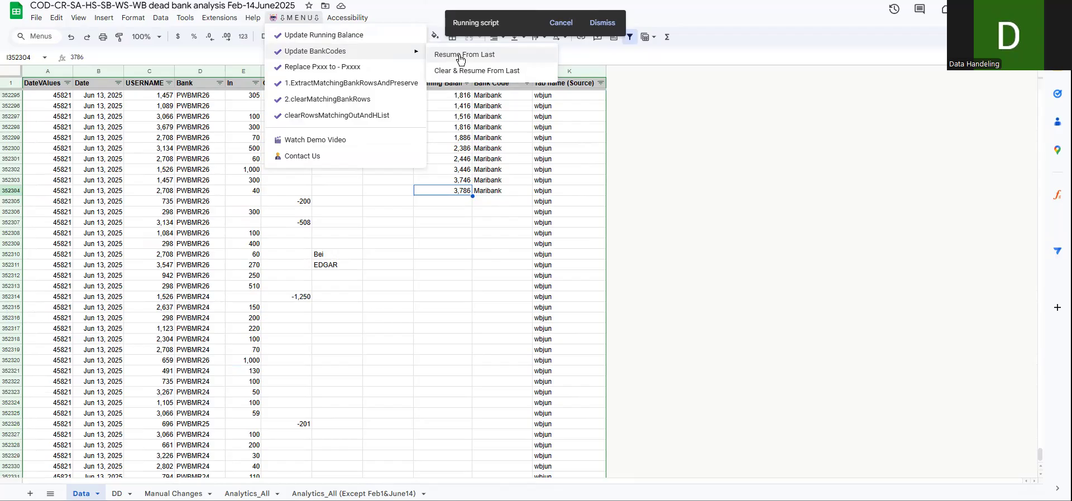
click(496, 203)
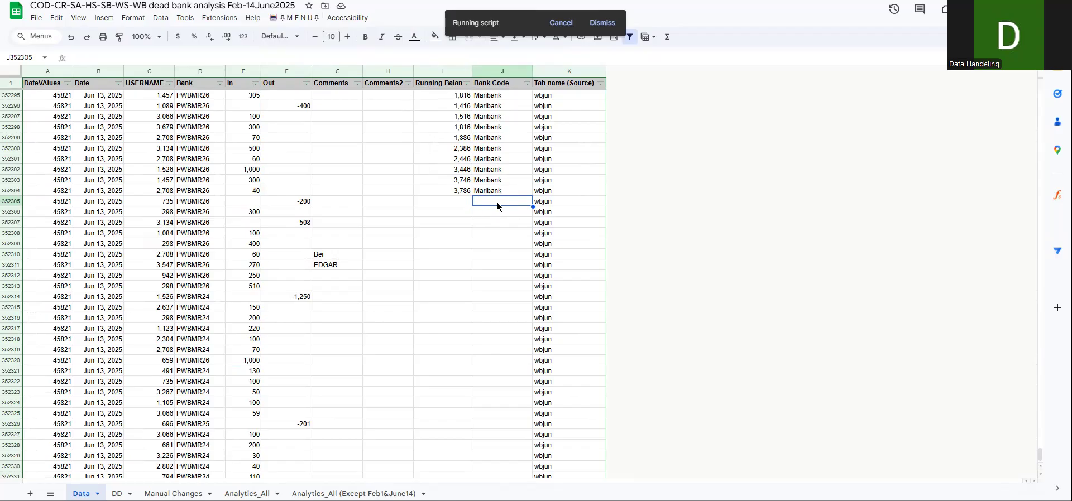
drag(509, 250, 512, 412)
scroll(505, 222, down, 14)
scroll(505, 221, up, 7)
scroll(505, 225, up, 15)
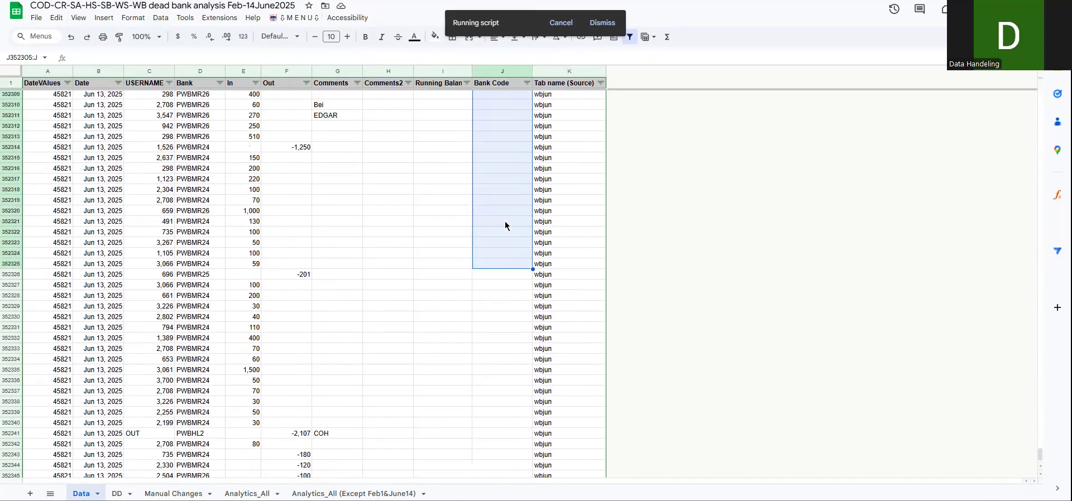
Run the custom Update BankCodes script with the Resume From Last option
click(303, 18)
mouse_move(346, 49)
click(463, 52)
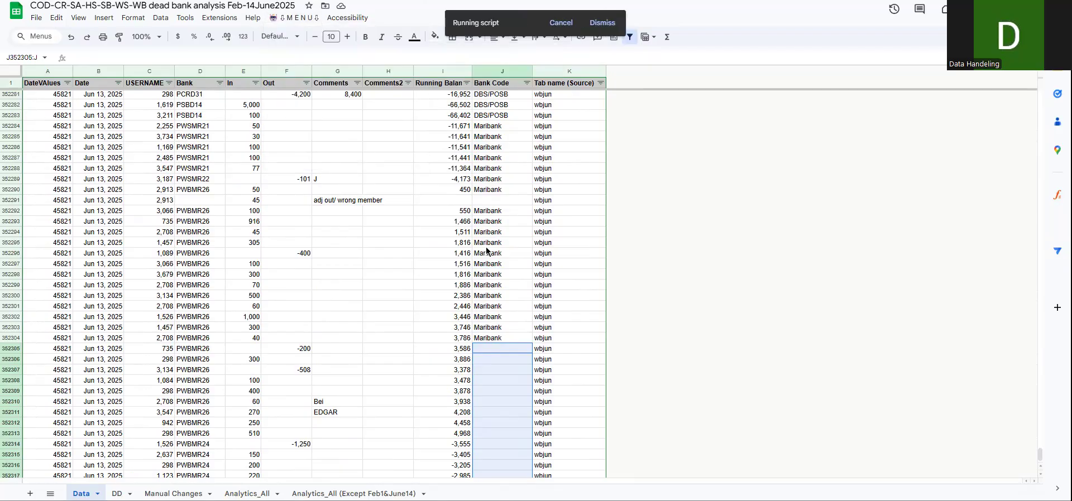
Check the Running Balance and Bank Code columns down to the last data row
scroll(487, 251, down, 15)
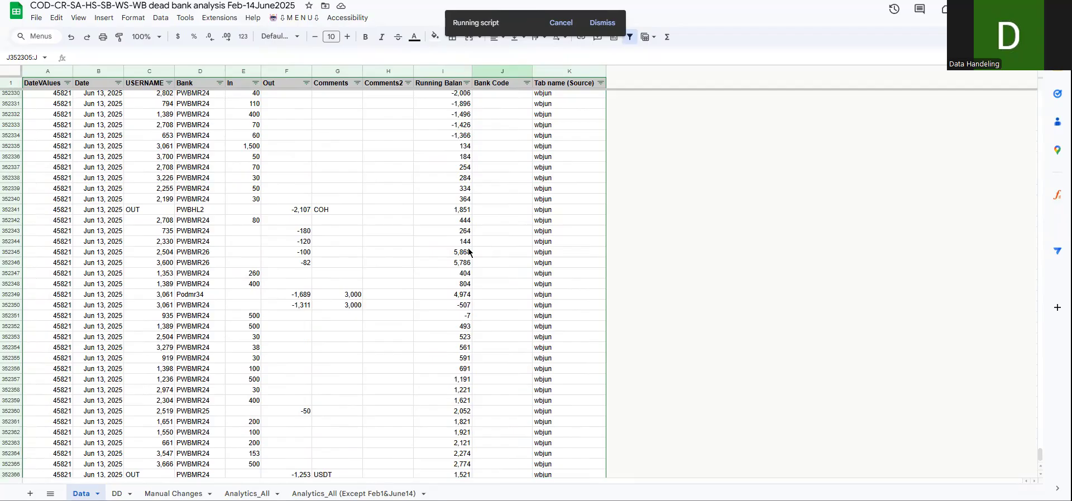
scroll(487, 251, down, 20)
scroll(460, 234, down, 15)
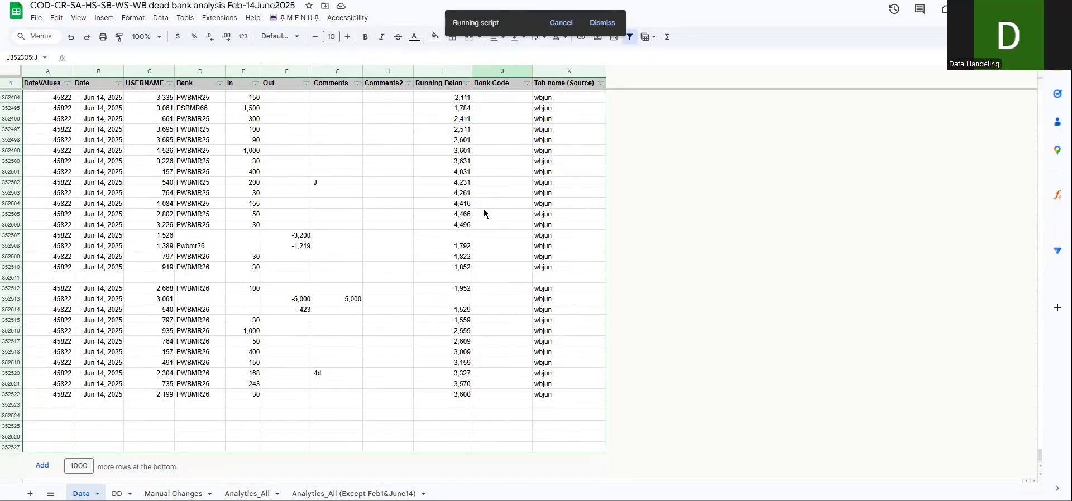
scroll(485, 212, up, 8)
scroll(485, 213, up, 6)
scroll(486, 212, down, 8)
scroll(501, 274, down, 4)
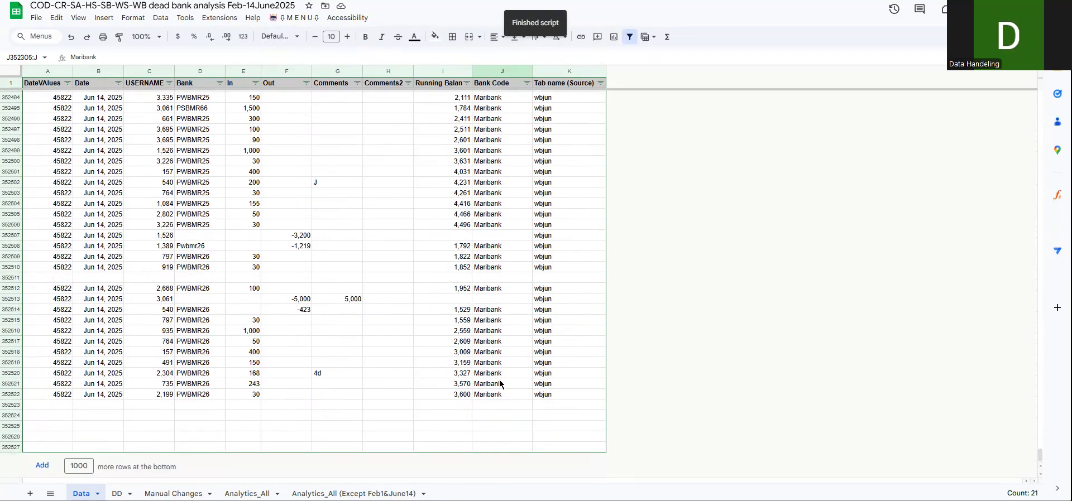
click(307, 18)
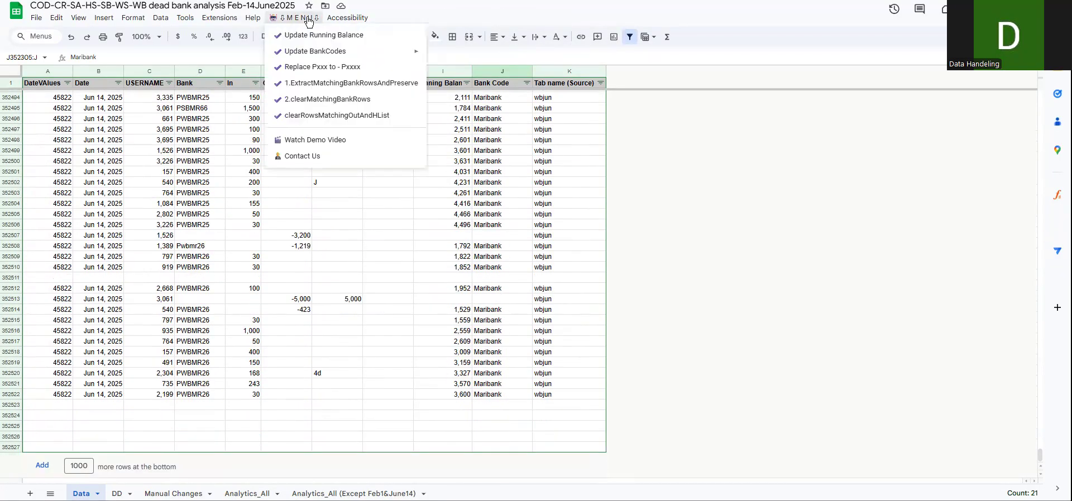
mouse_move(314, 52)
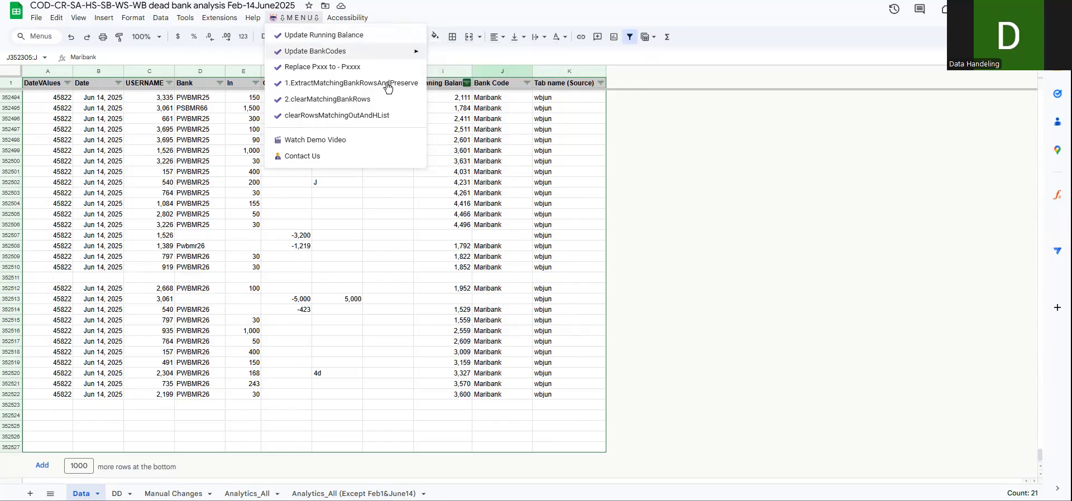
mouse_move(370, 52)
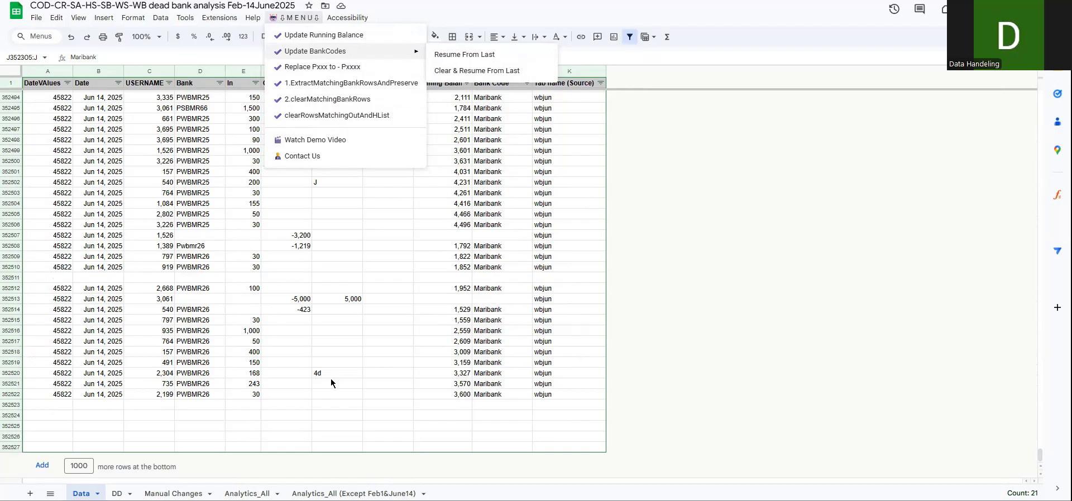
Review the bank matching codes and titles on the DD sheet against the Bank Code column of the Data sheet
click(117, 493)
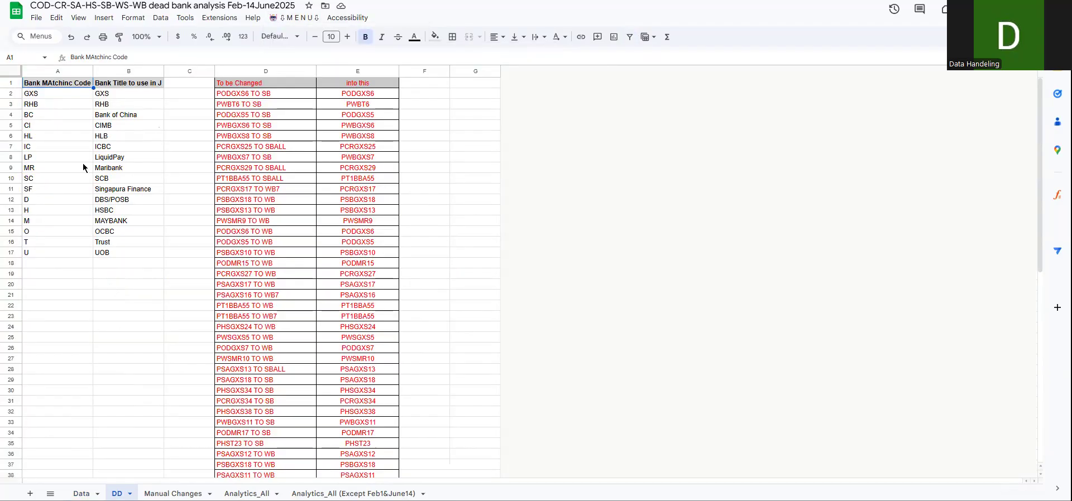
drag(44, 90, 132, 266)
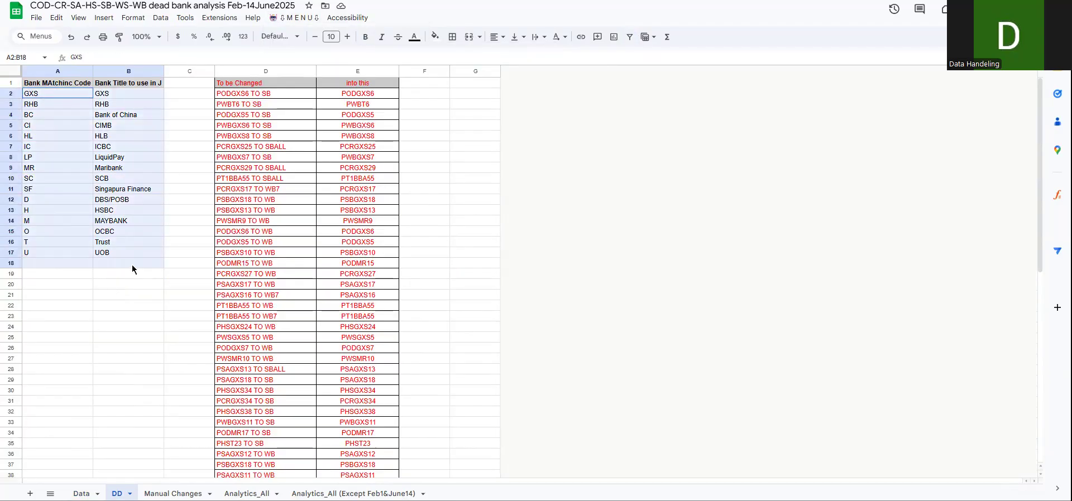
click(86, 199)
drag(117, 95, 120, 255)
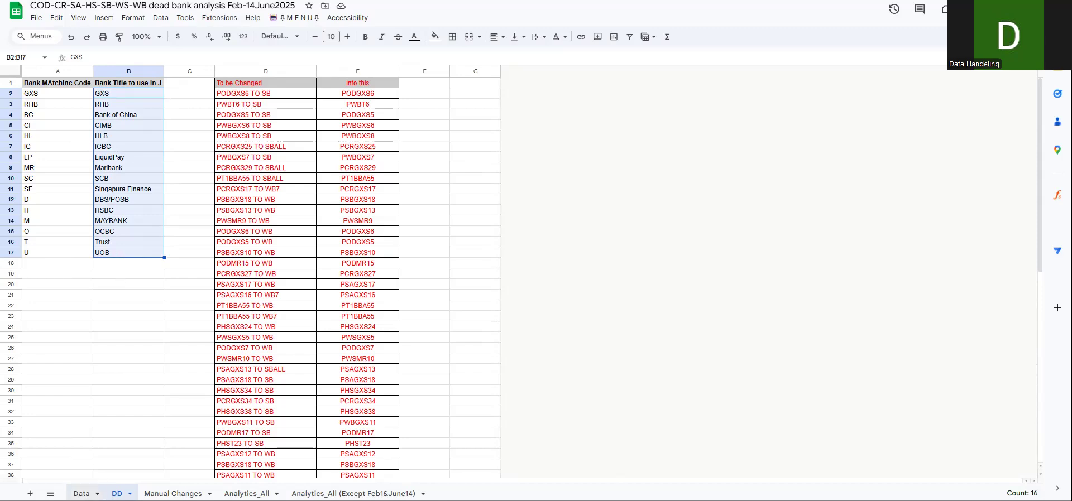
drag(505, 109, 501, 301)
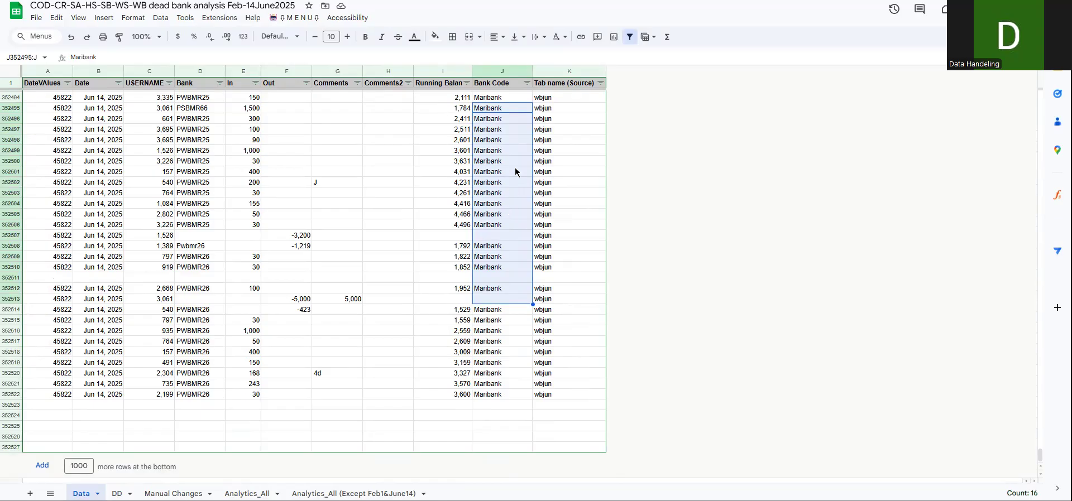
Switch to the Apps Script project and examine the balance and bank code functions in Code.gs, including where wellCol is used
click(308, 1)
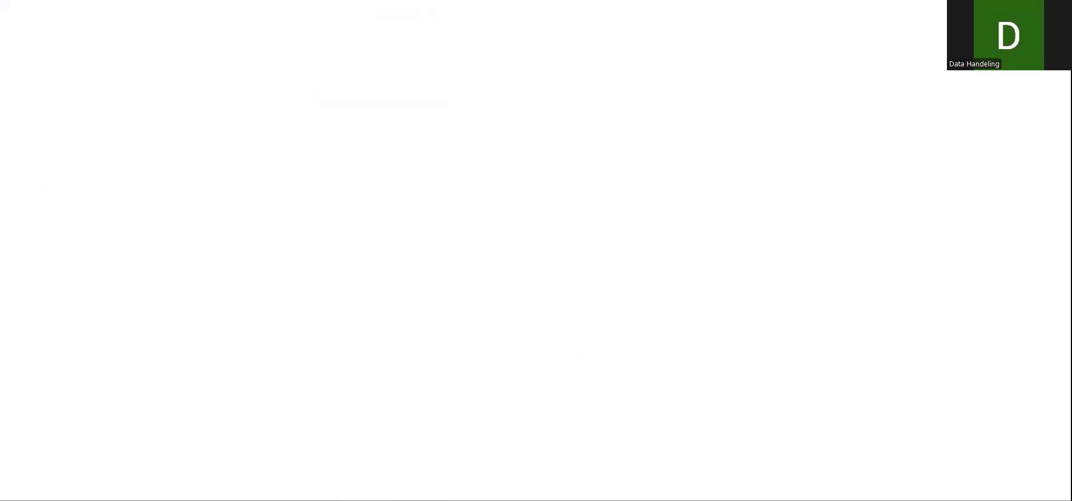
scroll(308, 191, down, 5)
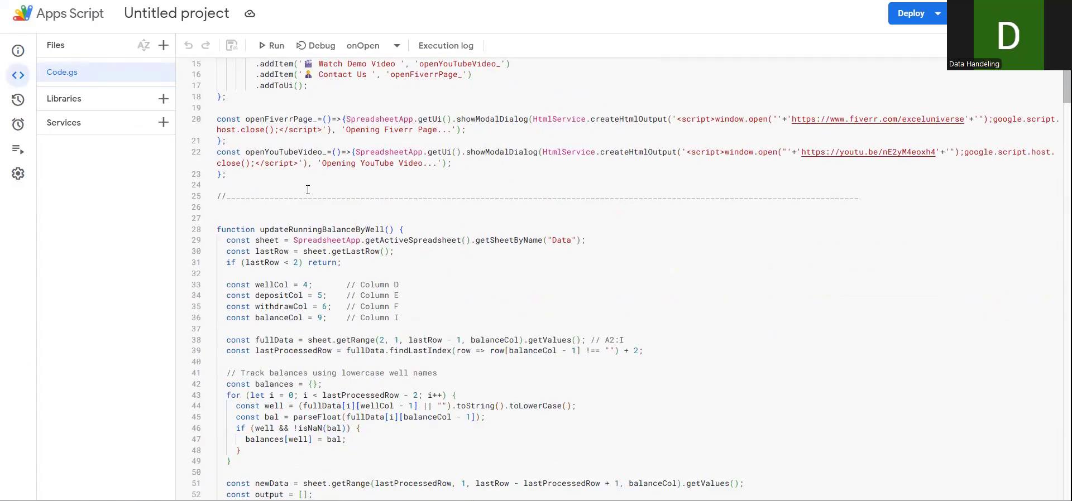
scroll(303, 178, down, 15)
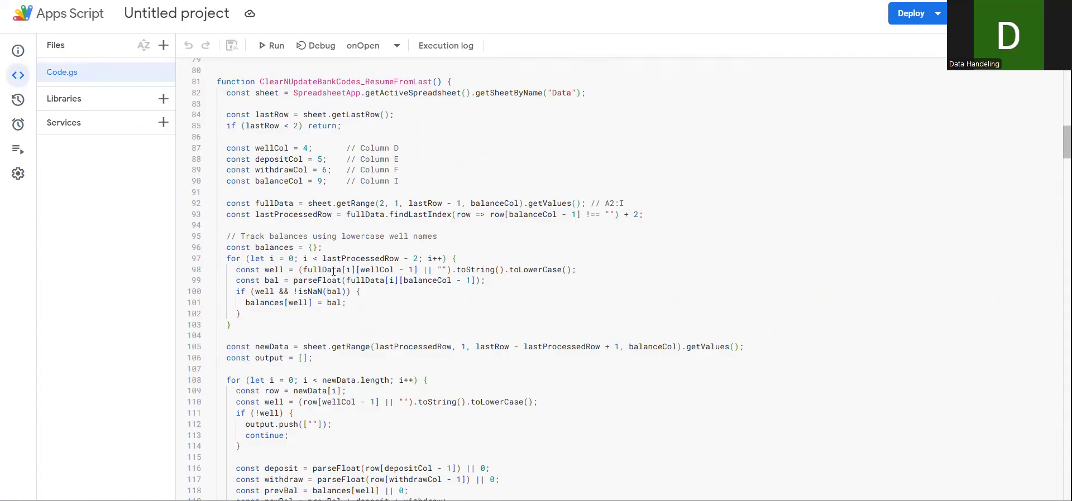
scroll(334, 272, down, 4)
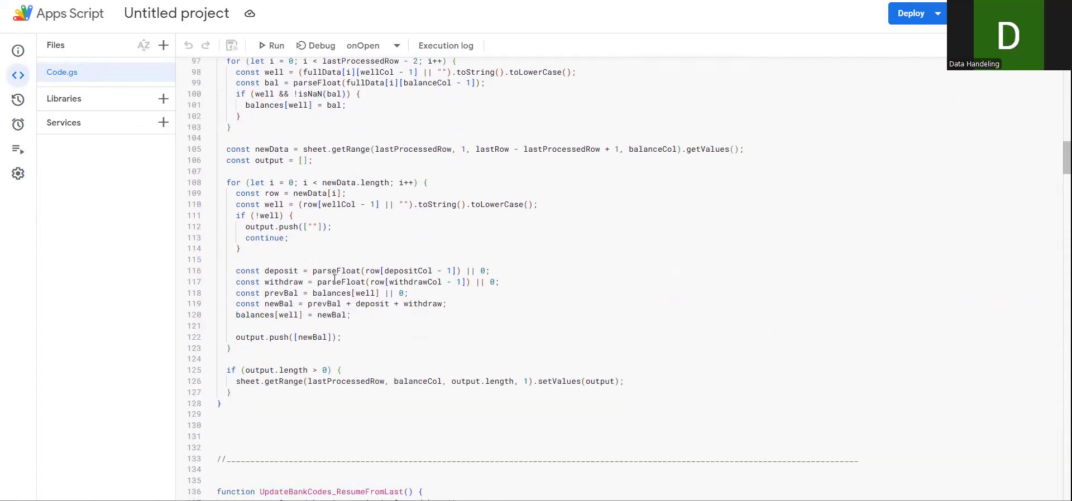
double_click(333, 204)
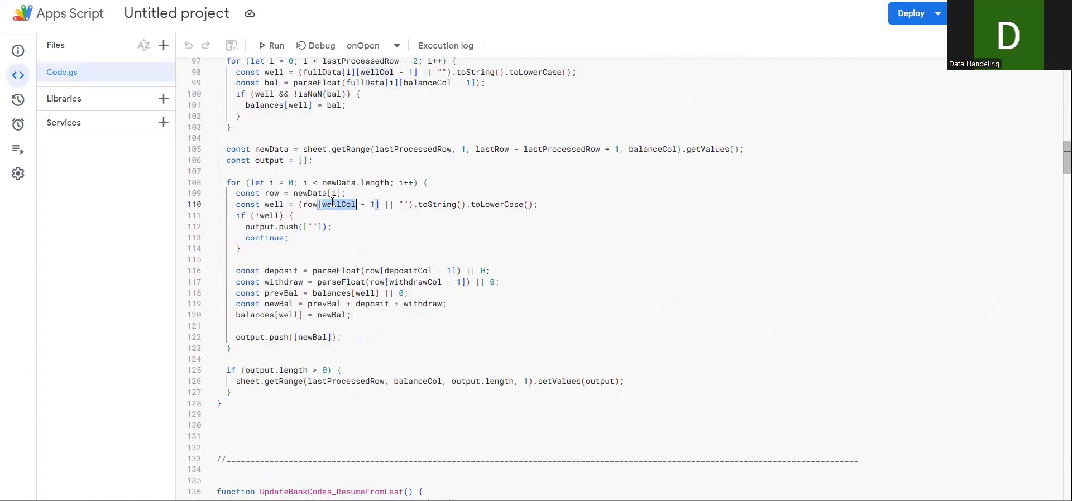
scroll(367, 289, up, 4)
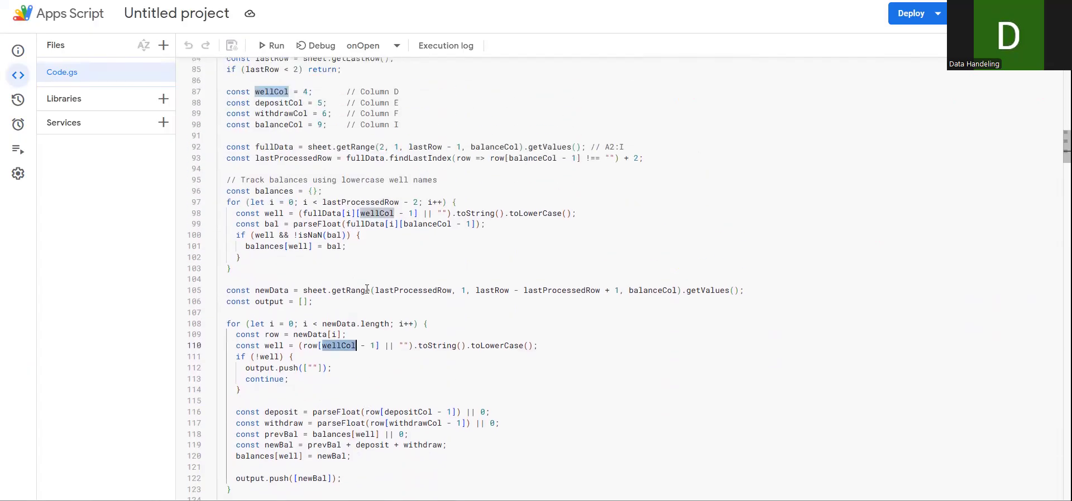
Return to the spreadsheet and compare the Data sheet's Bank and Bank Code columns with the matching codes and titles on the DD sheet
key(ctrl+shift+Tab)
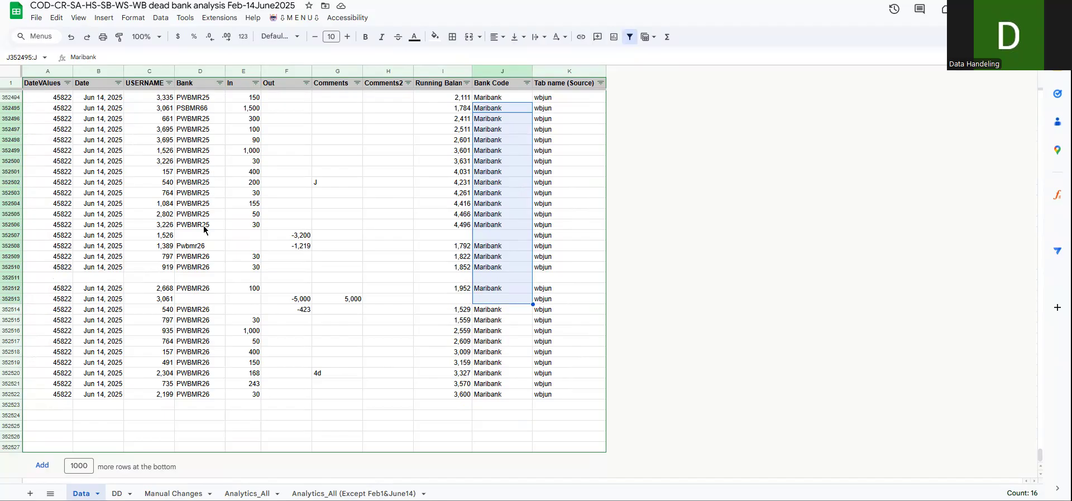
scroll(198, 185, up, 20)
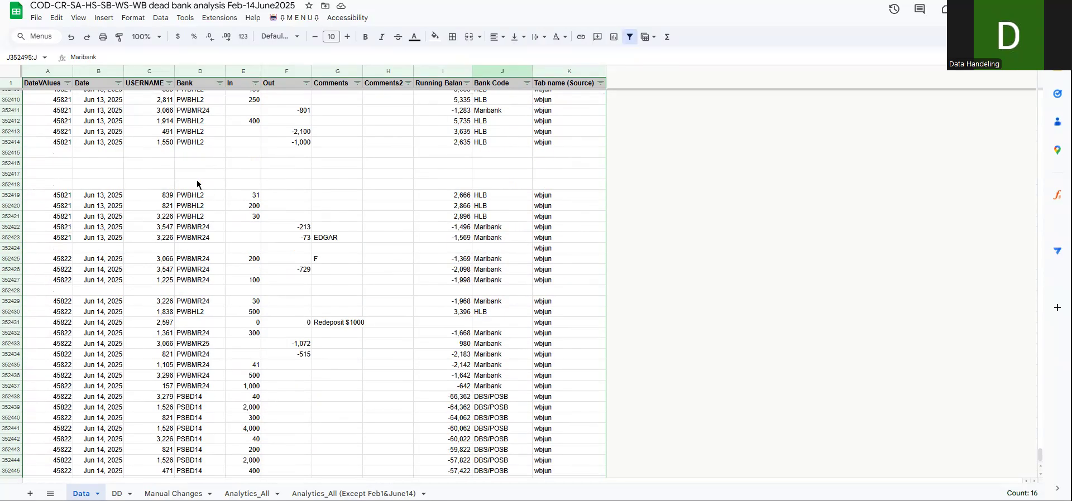
click(489, 186)
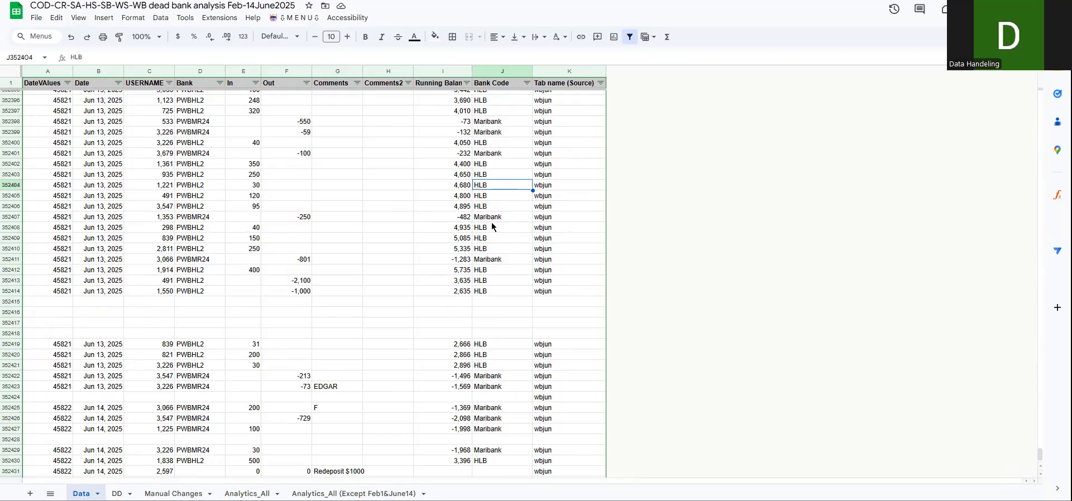
click(191, 71)
click(117, 493)
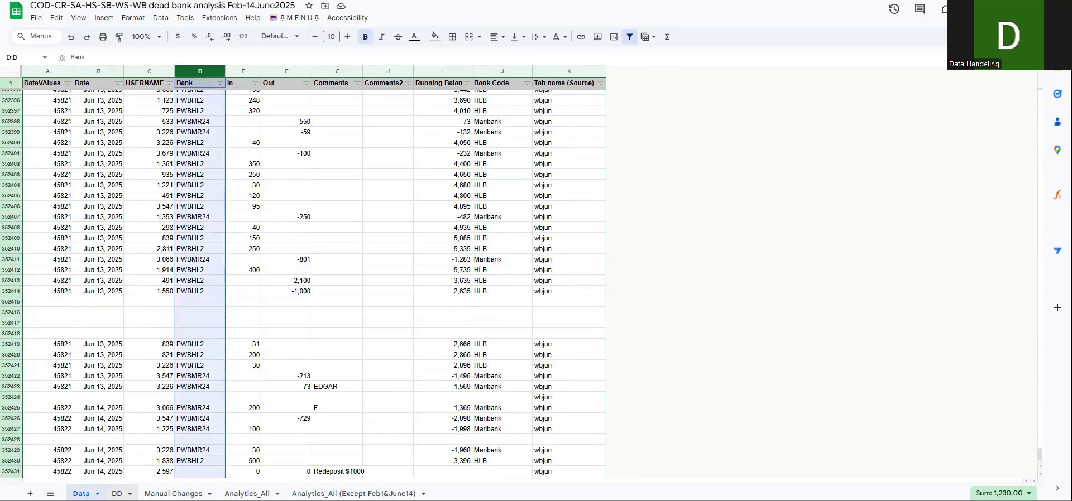
drag(45, 92, 47, 256)
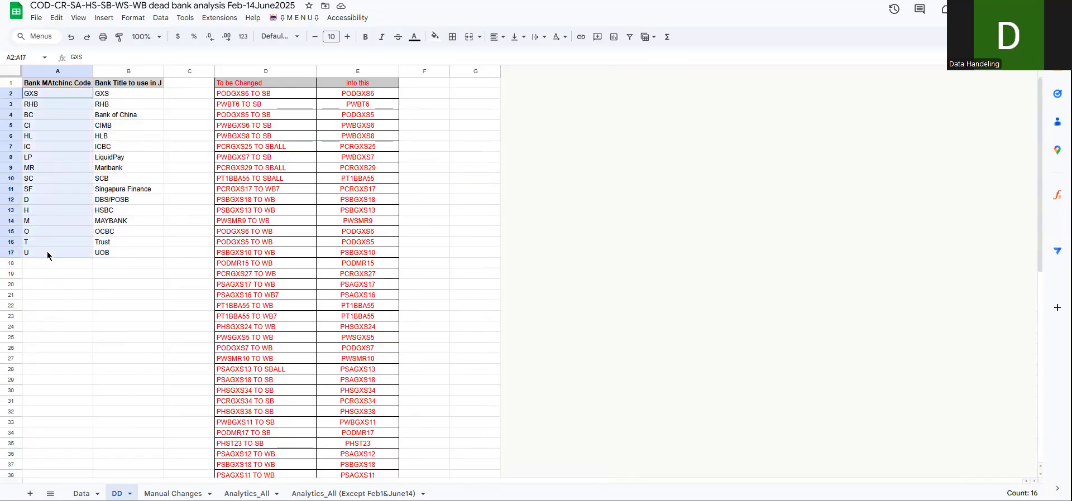
drag(115, 94, 119, 250)
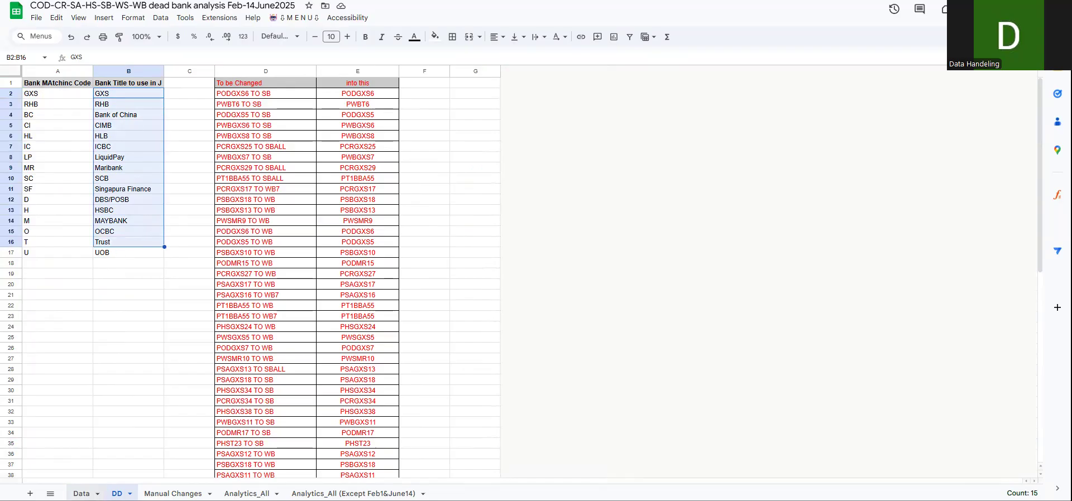
Look through the custom script options and examine the To be Changed list on the DD sheet
click(294, 17)
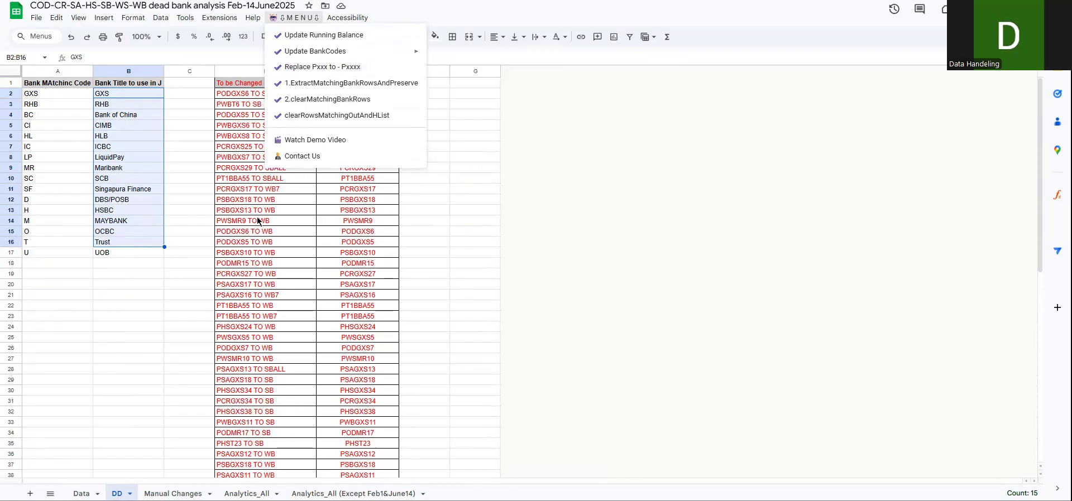
click(266, 140)
drag(245, 93, 256, 220)
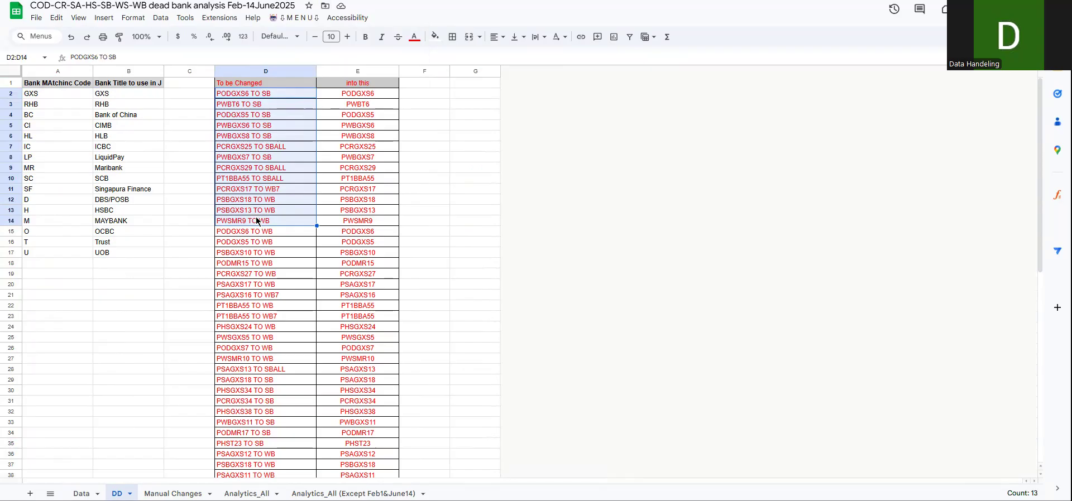
click(259, 117)
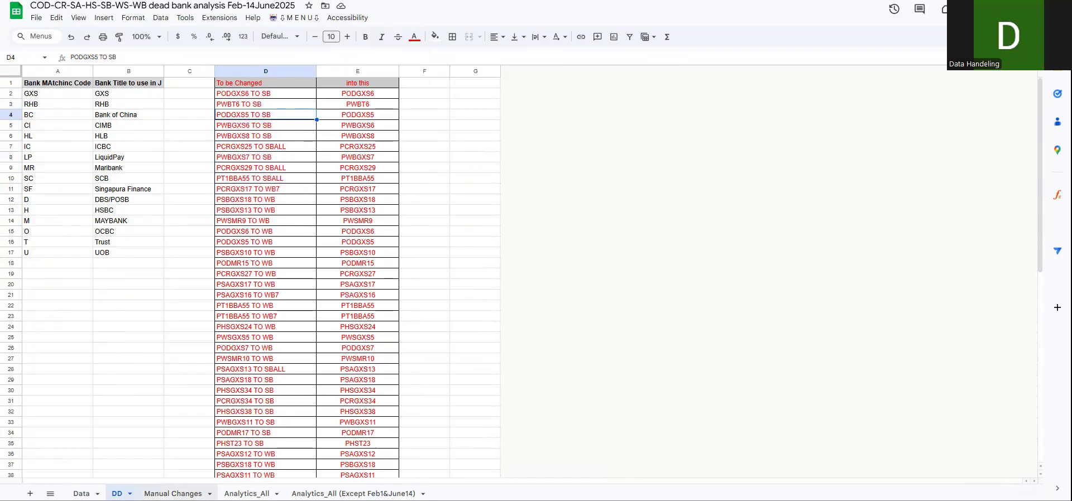
Open the Manual Changes sheet, expand grouped columns C and D, and review the raw, unique and To be Changed bank values
click(173, 493)
click(166, 171)
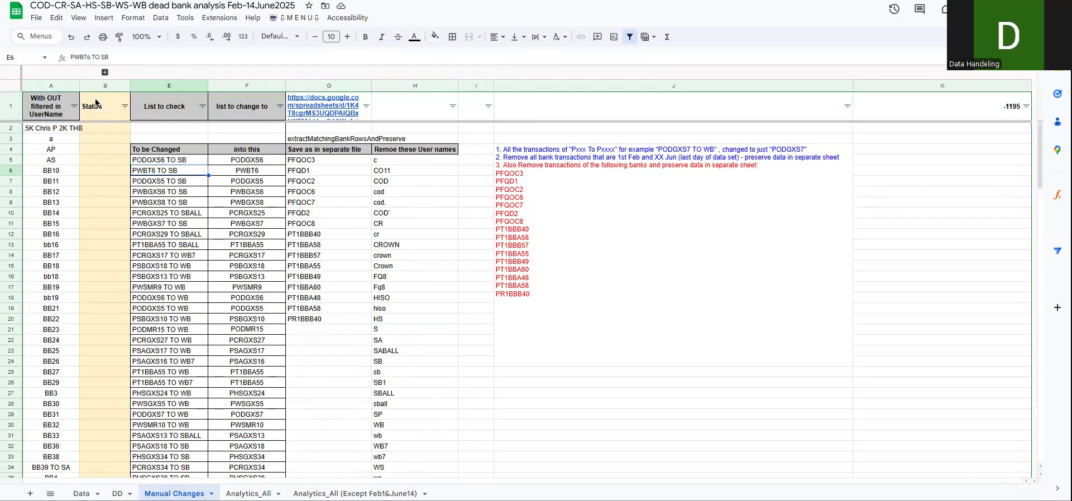
click(105, 72)
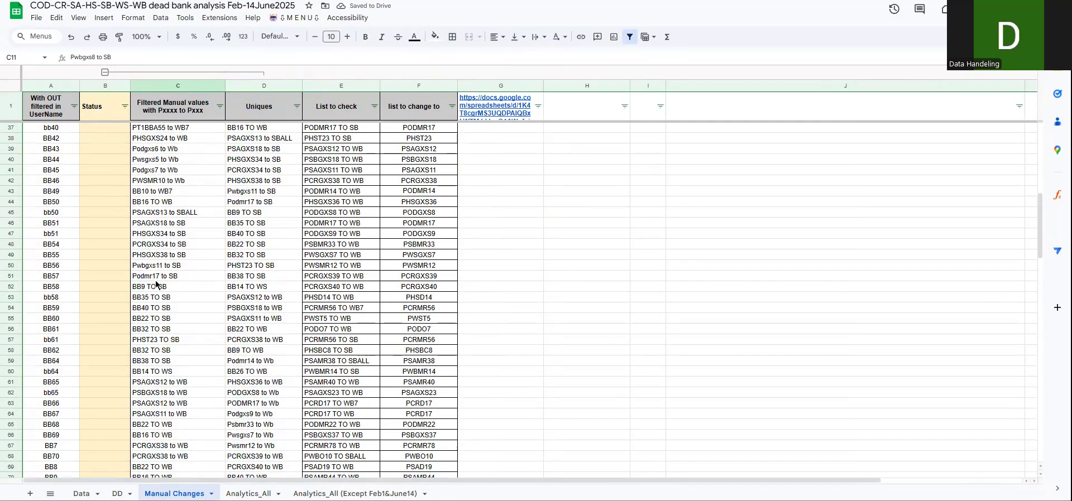
scroll(156, 285, down, 2)
click(152, 201)
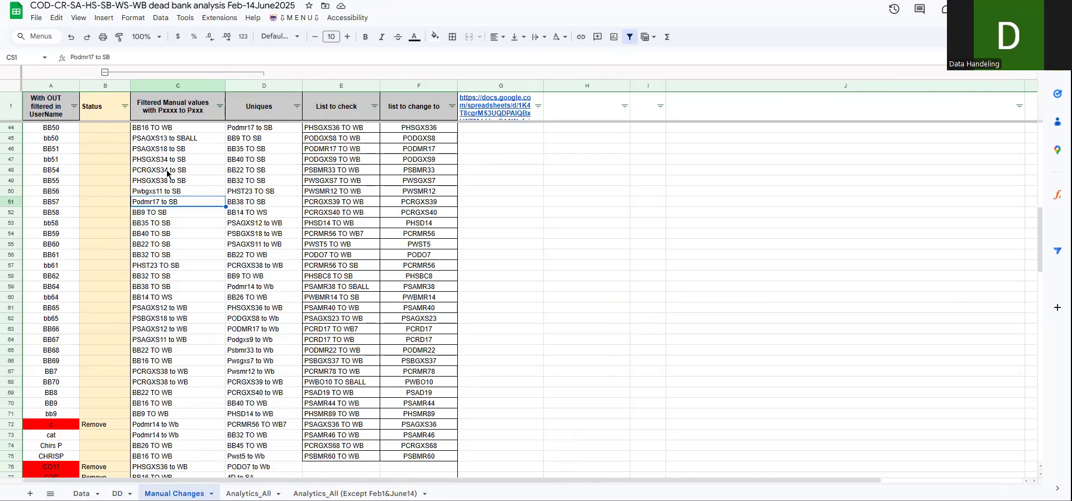
scroll(166, 330, up, 12)
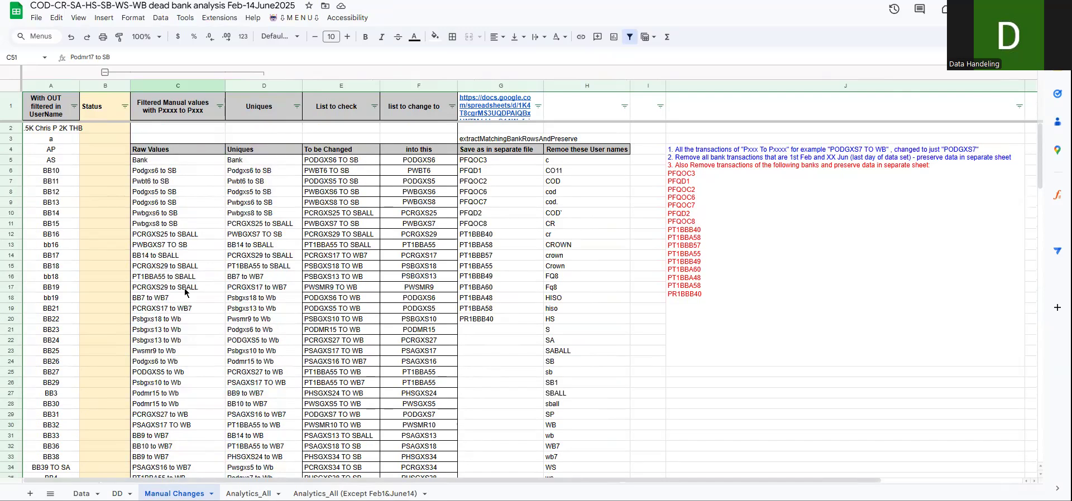
drag(239, 163, 240, 372)
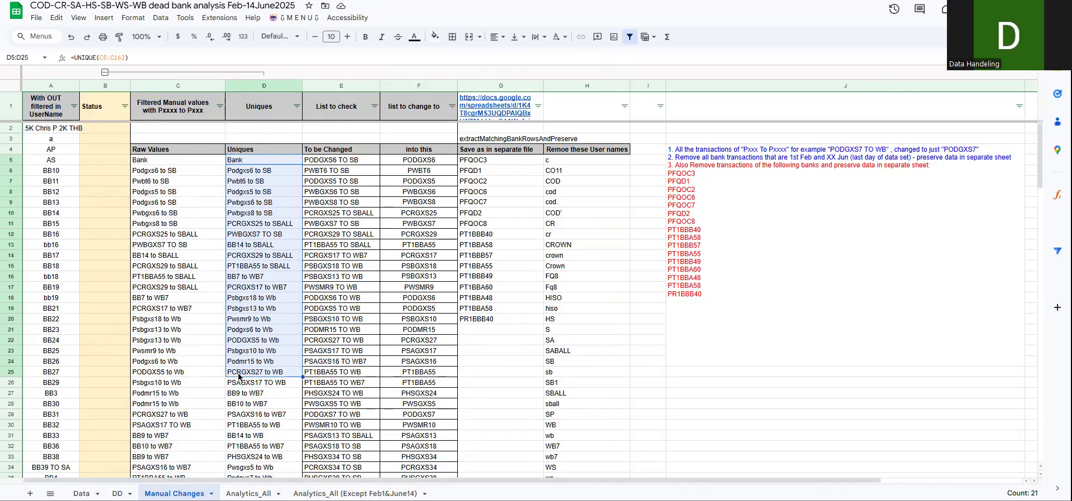
click(321, 162)
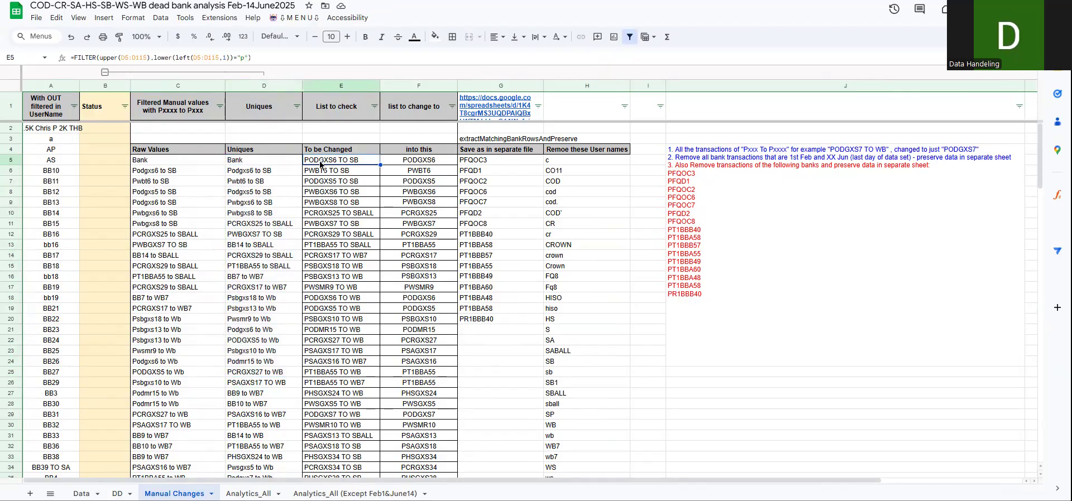
Collapse the grouped columns and compare the To be Changed entries with their replacements, including PT1BBA55 TO SBALL in row 13
click(168, 72)
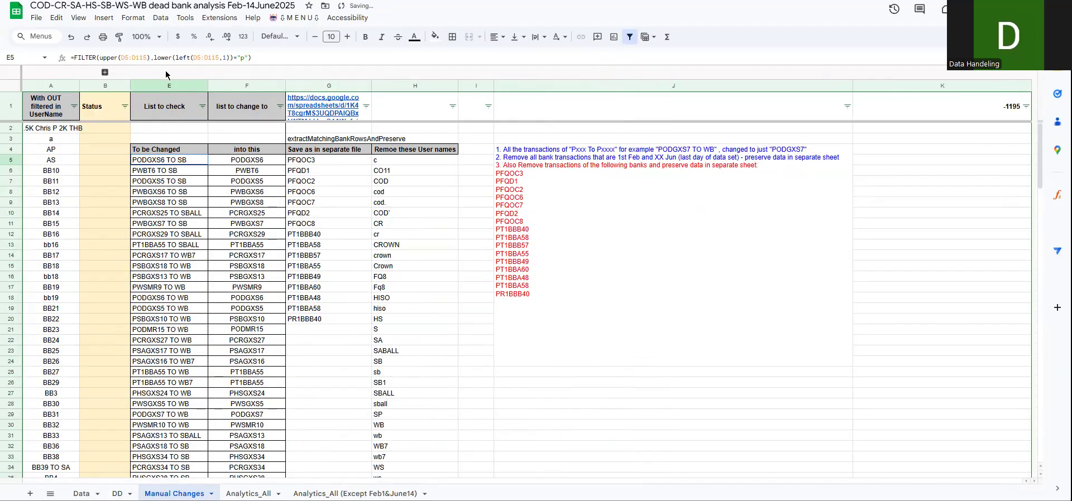
drag(246, 162, 246, 351)
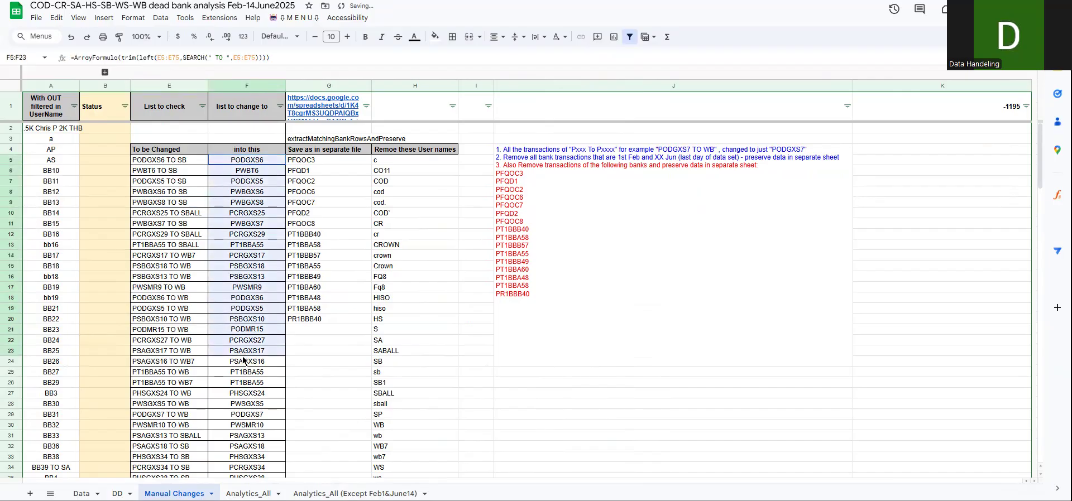
click(144, 247)
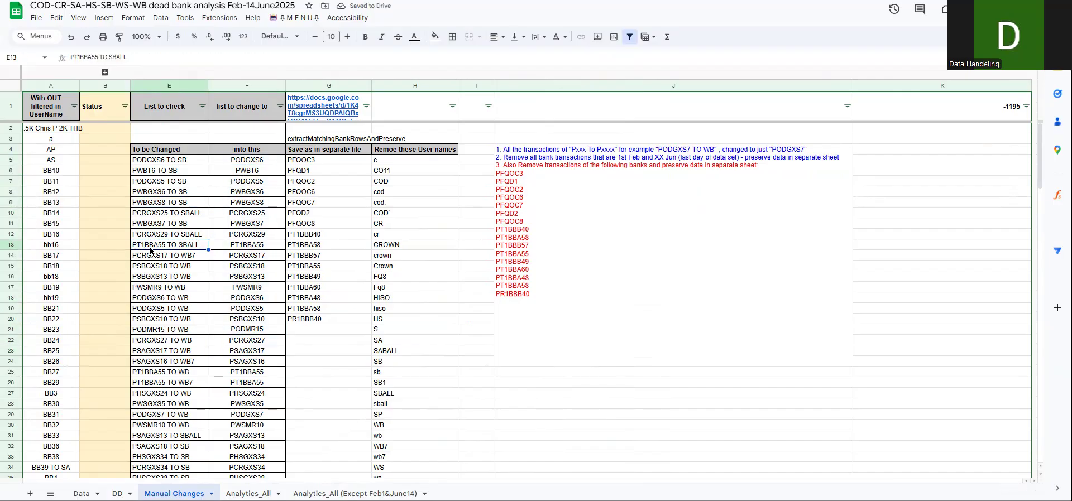
click(235, 249)
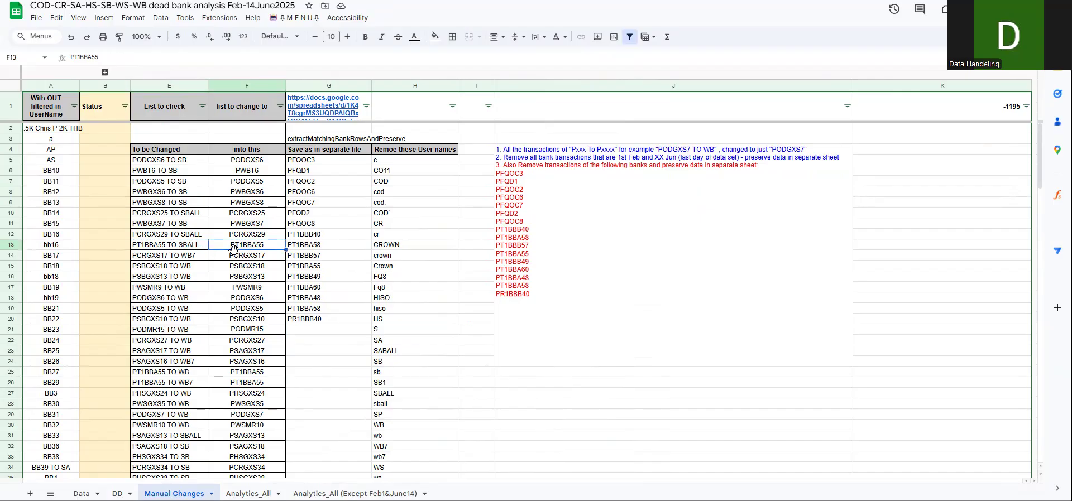
Expand the grouped columns again and check the raw manual values in column C down to the last entry
click(105, 72)
click(164, 279)
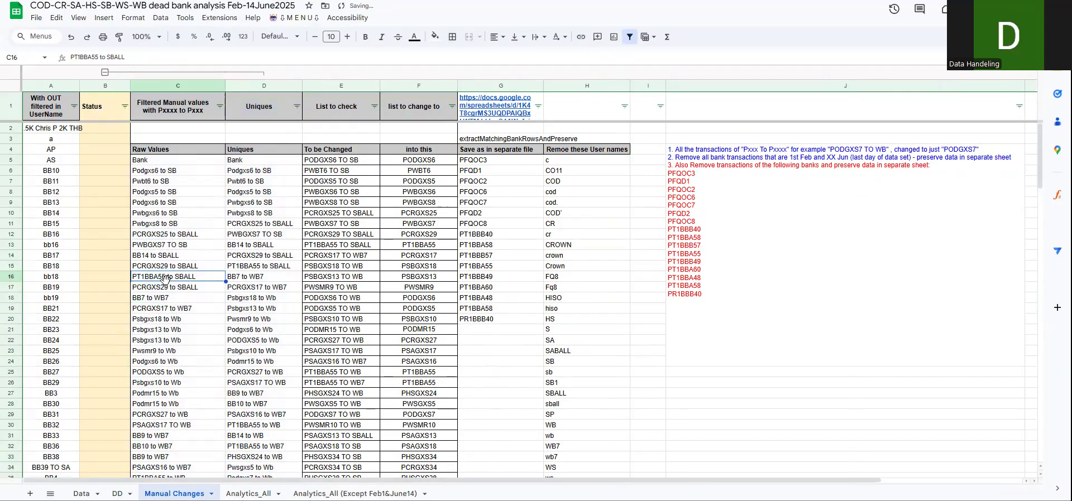
key(ctrl+Down)
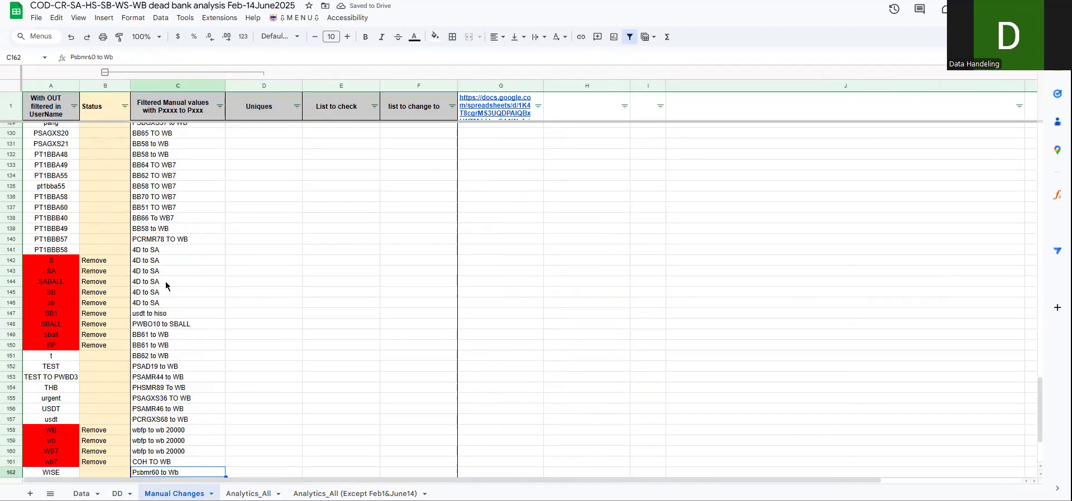
scroll(165, 282, down, 3)
click(162, 384)
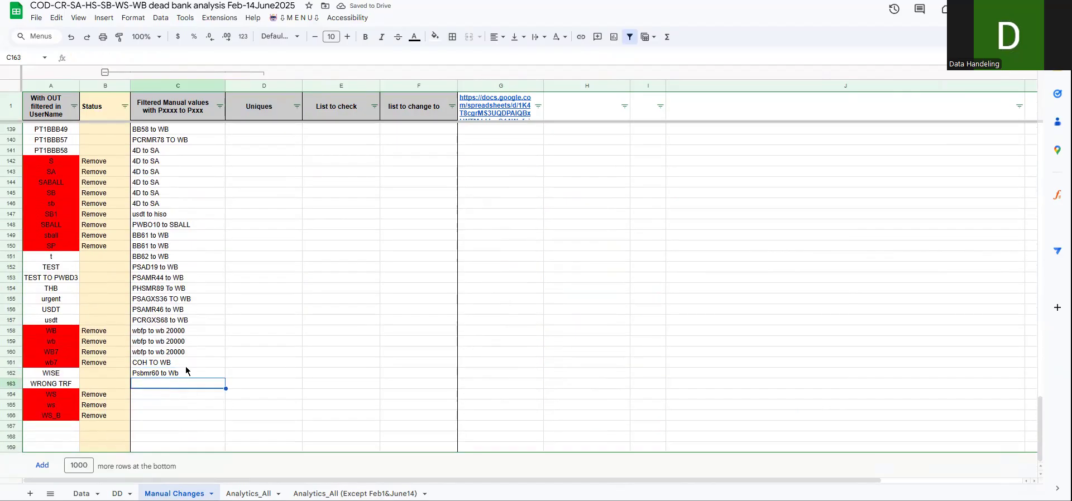
drag(173, 368, 173, 384)
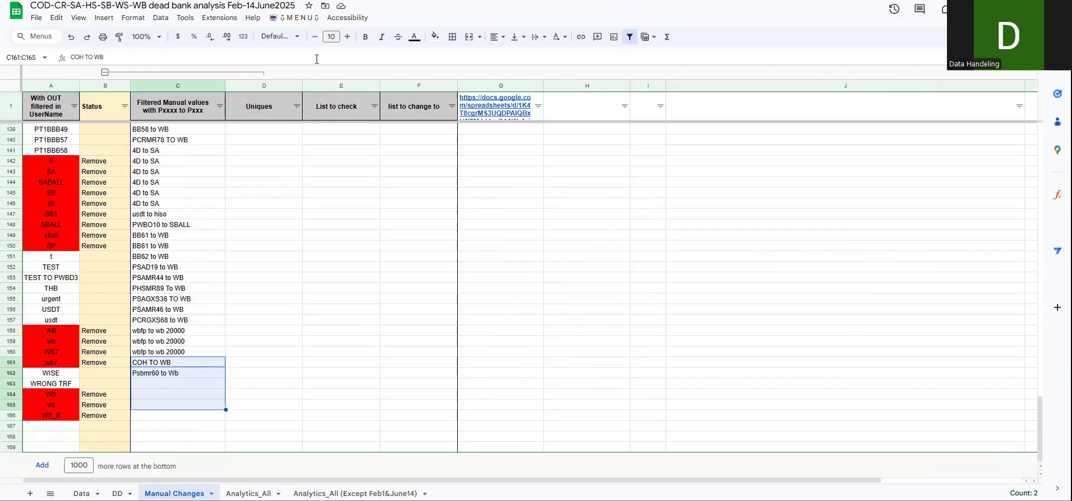
Examine the formulas in D5, E5 and F5 that build the Uniques, List to check and list to change to columns, and follow the lists down
drag(254, 106, 257, 191)
click(259, 162)
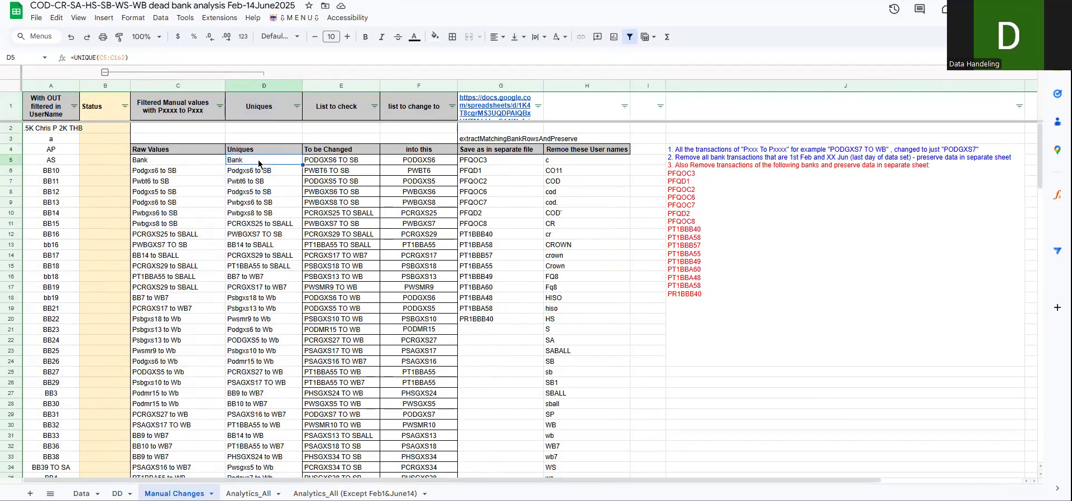
click(409, 161)
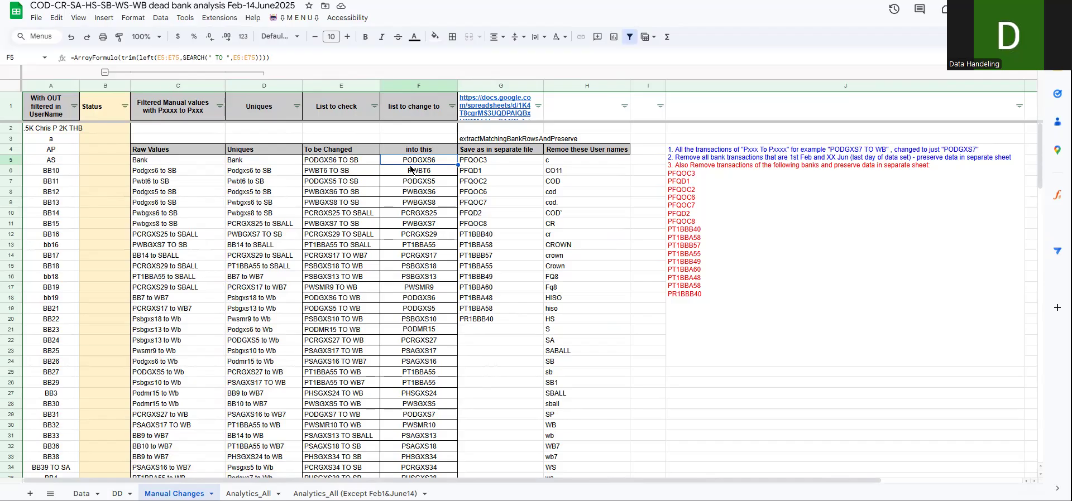
click(342, 161)
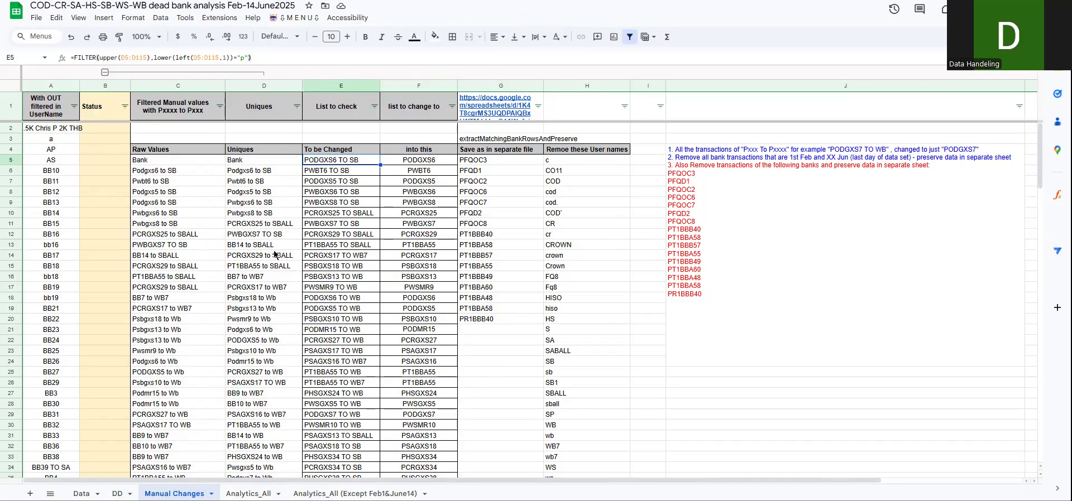
click(315, 249)
scroll(315, 251, down, 10)
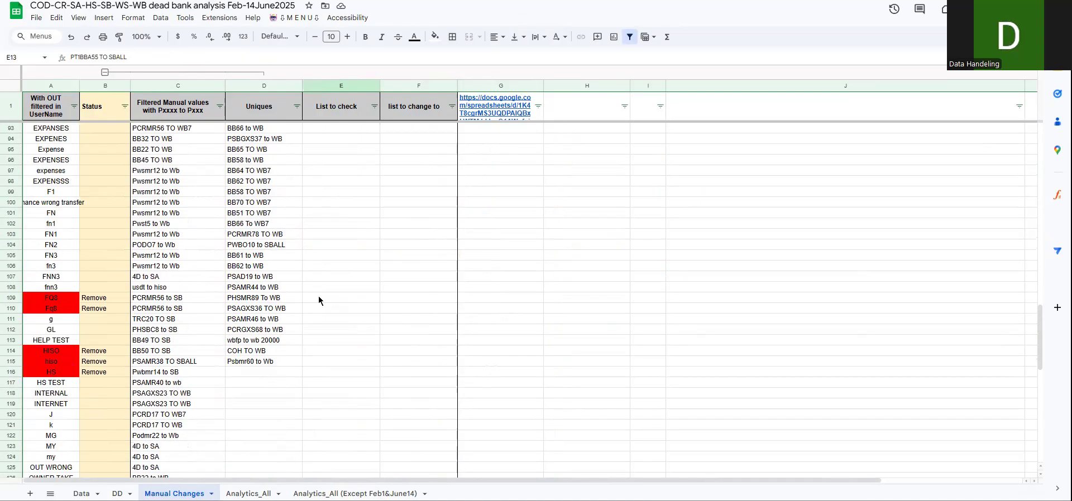
scroll(328, 295, up, 4)
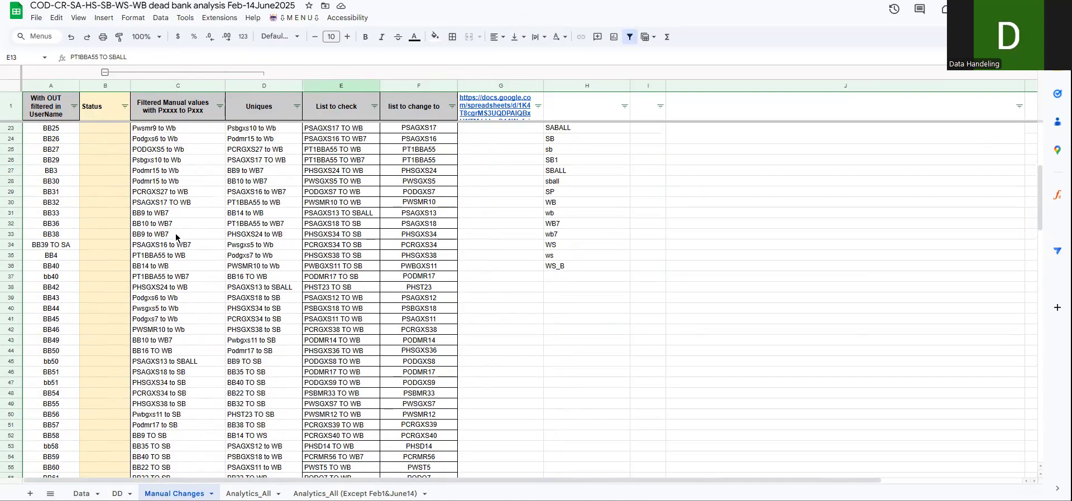
drag(409, 188, 418, 340)
scroll(419, 340, down, 18)
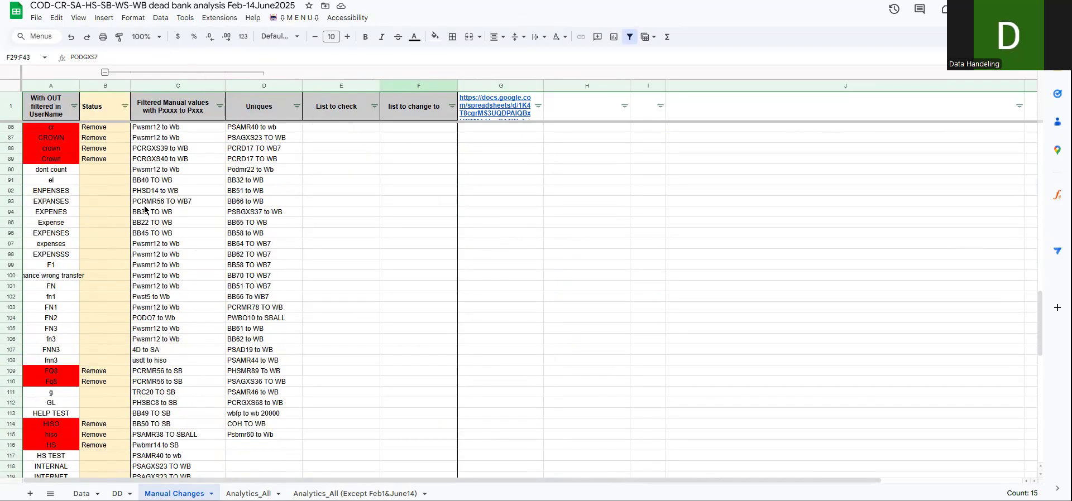
Fill the Filtered Manual values cells C5:C169 with light yellow
click(165, 179)
scroll(167, 130, up, 20)
click(161, 163)
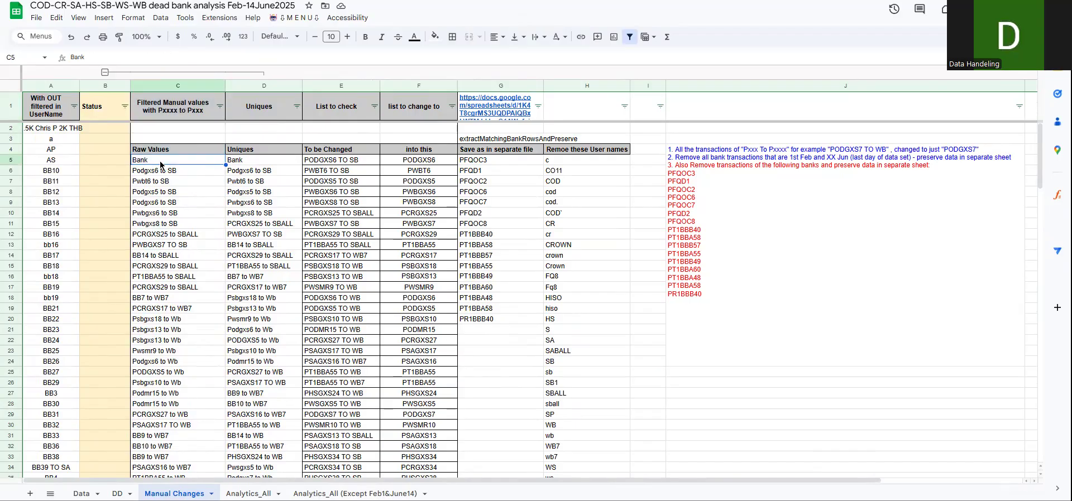
key(ctrl+shift+Down)
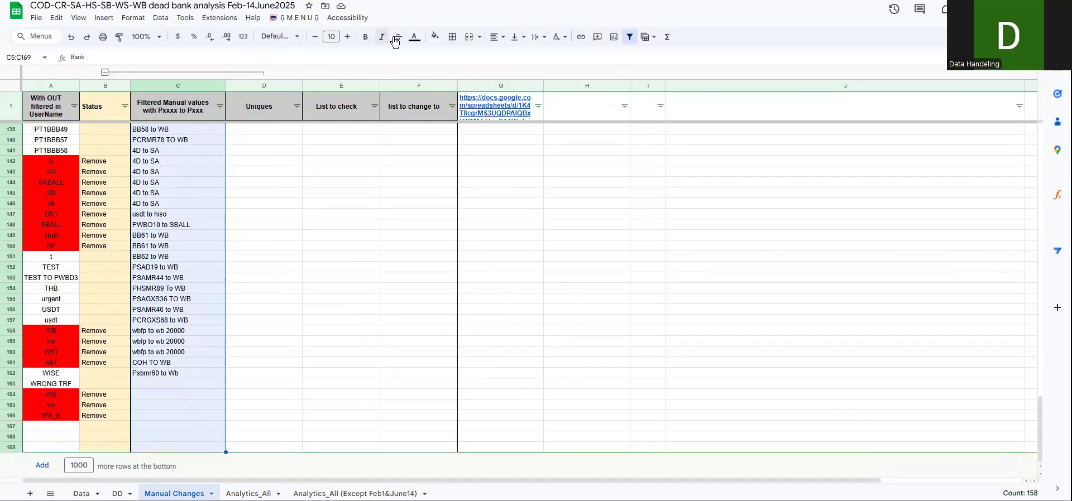
click(435, 36)
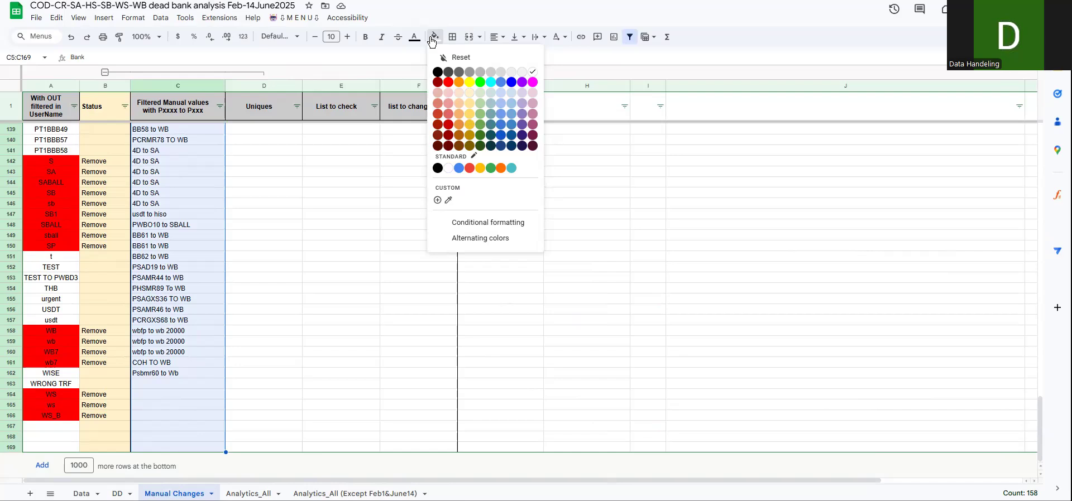
click(469, 94)
click(151, 159)
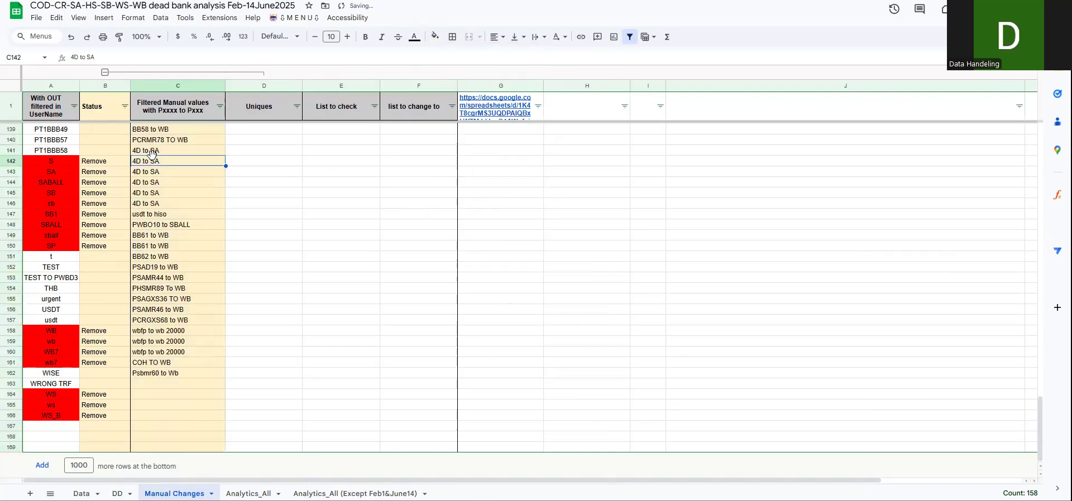
Fill all of column C, including its header, with light yellow and collapse the grouped columns C and D
click(187, 86)
click(436, 37)
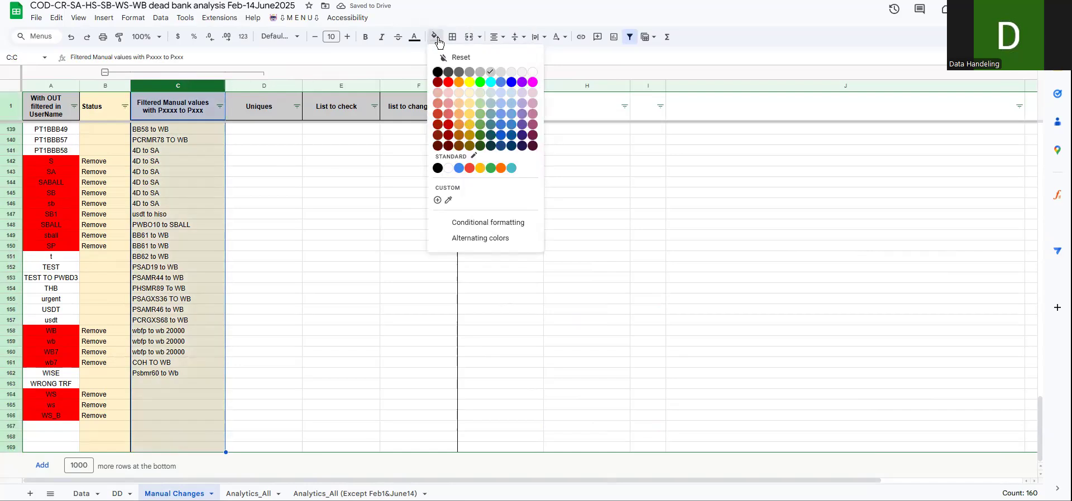
click(469, 92)
click(195, 141)
click(199, 73)
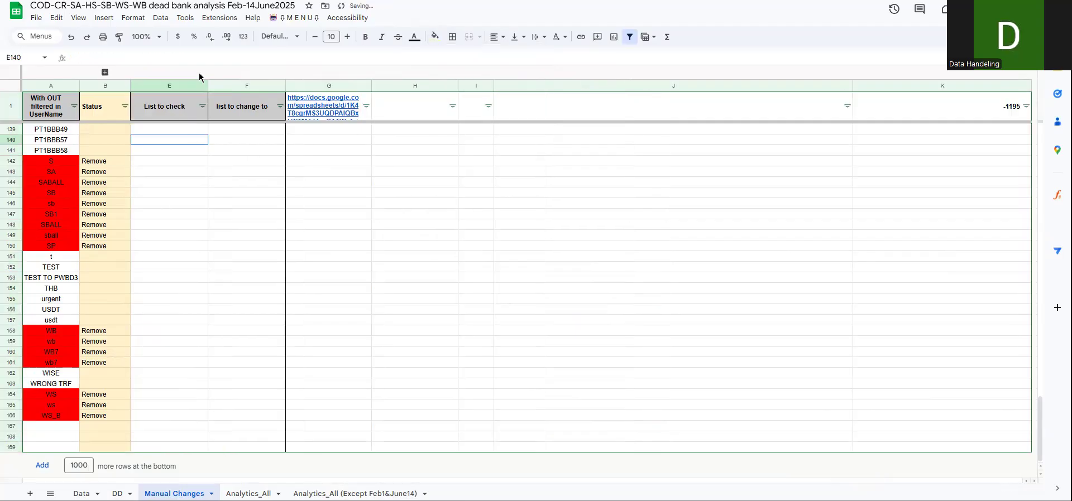
Run the Replace Pxxx to - Pxxxx script for the List to check and list to change to columns
drag(198, 113, 232, 204)
click(295, 18)
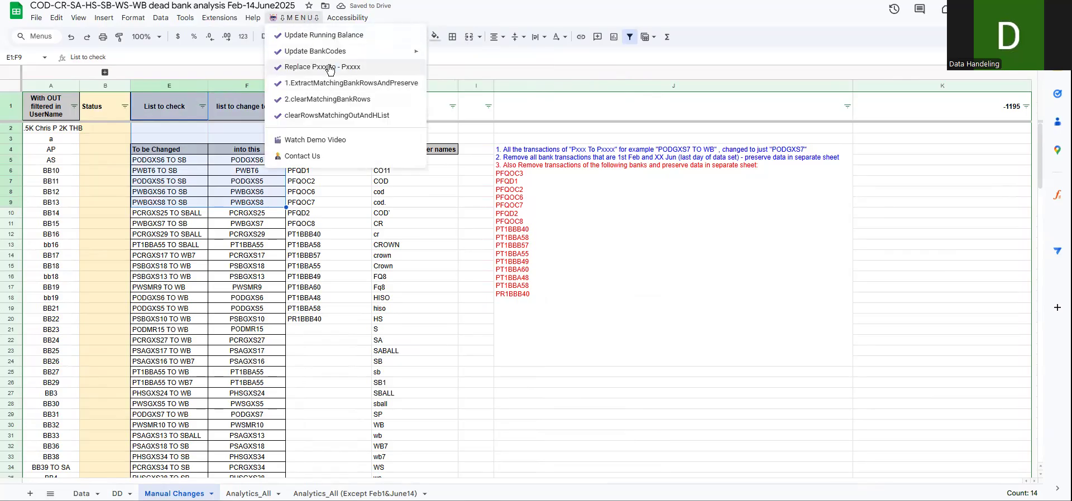
click(316, 67)
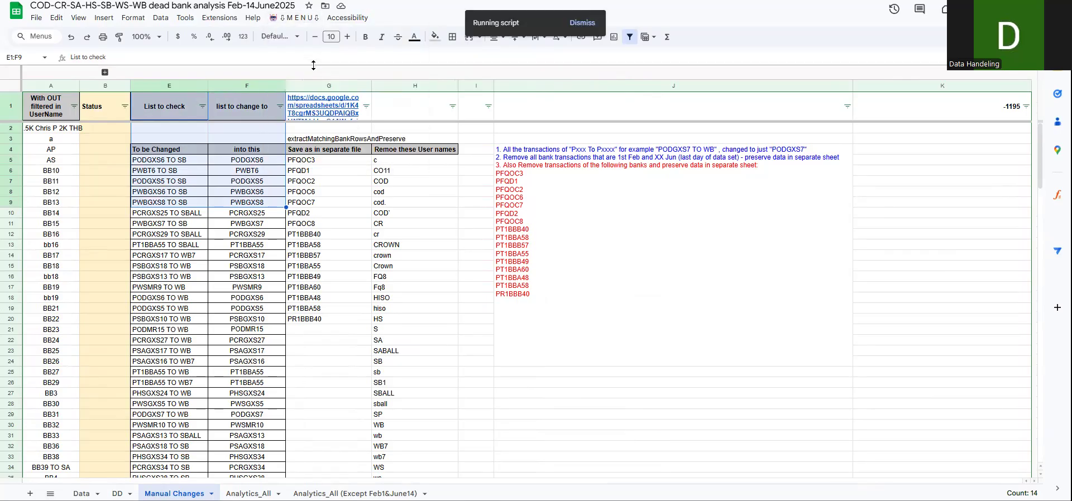
Compare the banks to save in a separate file, G5:G20, with the Data sheet's Bank column, check the DD sheet and return to Manual Changes
click(295, 18)
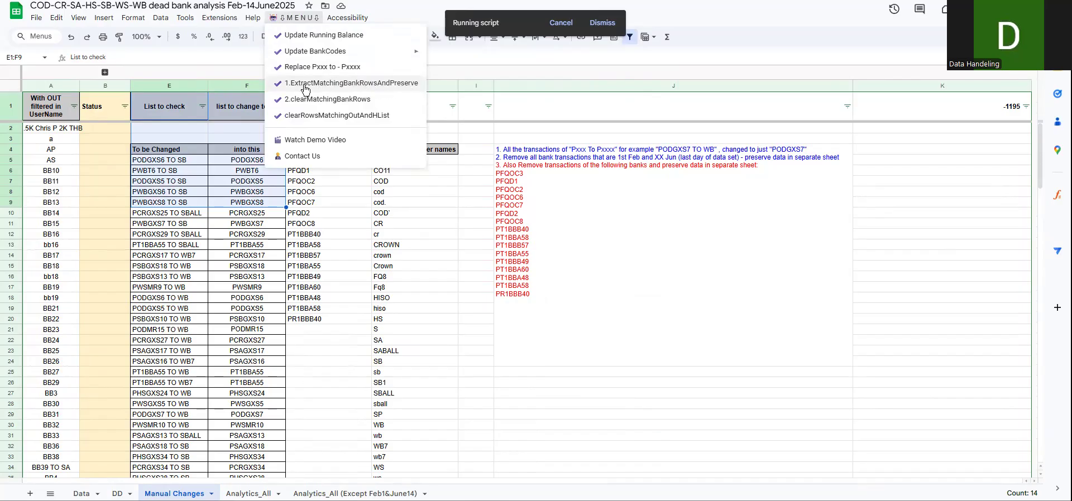
click(300, 212)
drag(306, 160, 321, 320)
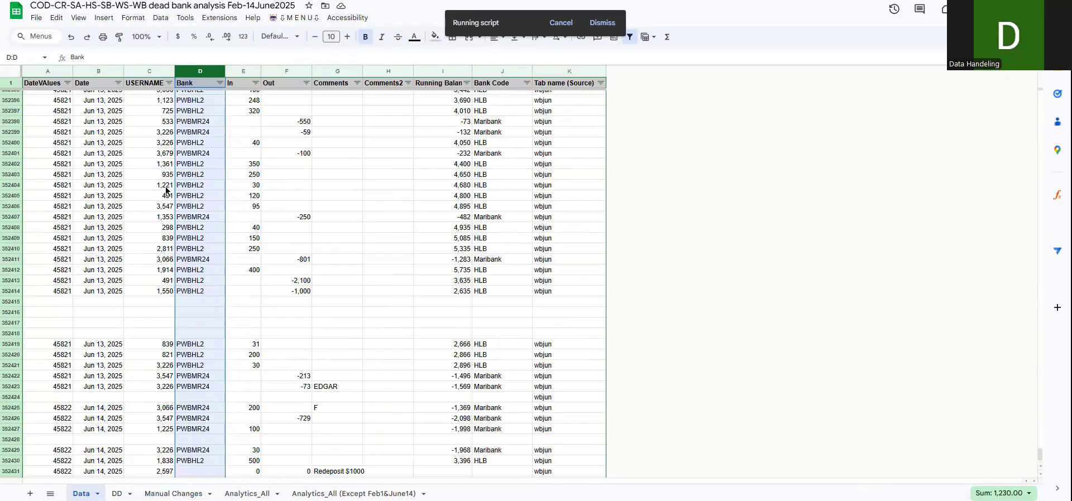
drag(211, 106, 201, 215)
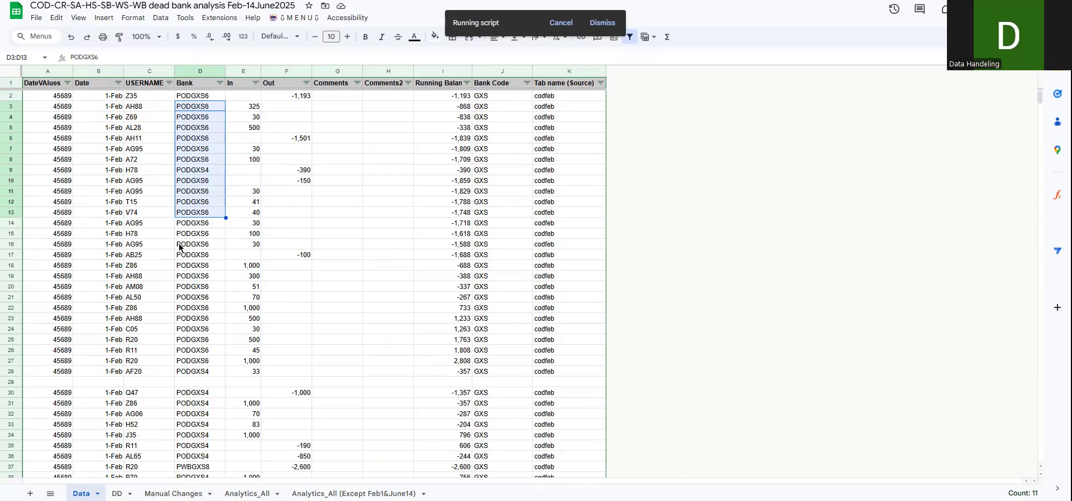
click(116, 494)
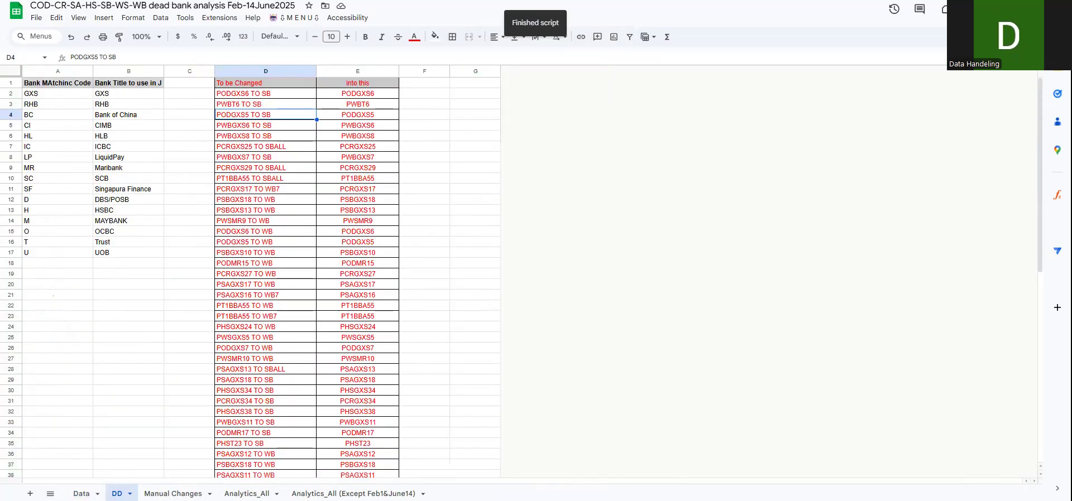
click(173, 494)
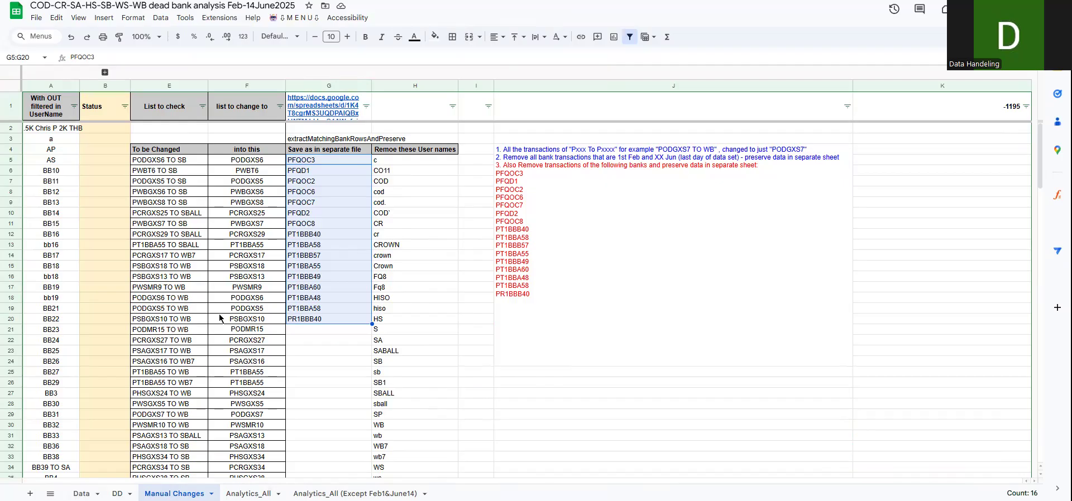
Examine the space below the bank list in column G, the spreadsheet link in G1 and the 1.ExtractMatchingBankRowsAndPreserve script entry
click(312, 331)
click(310, 341)
click(310, 363)
click(312, 383)
click(314, 402)
click(335, 106)
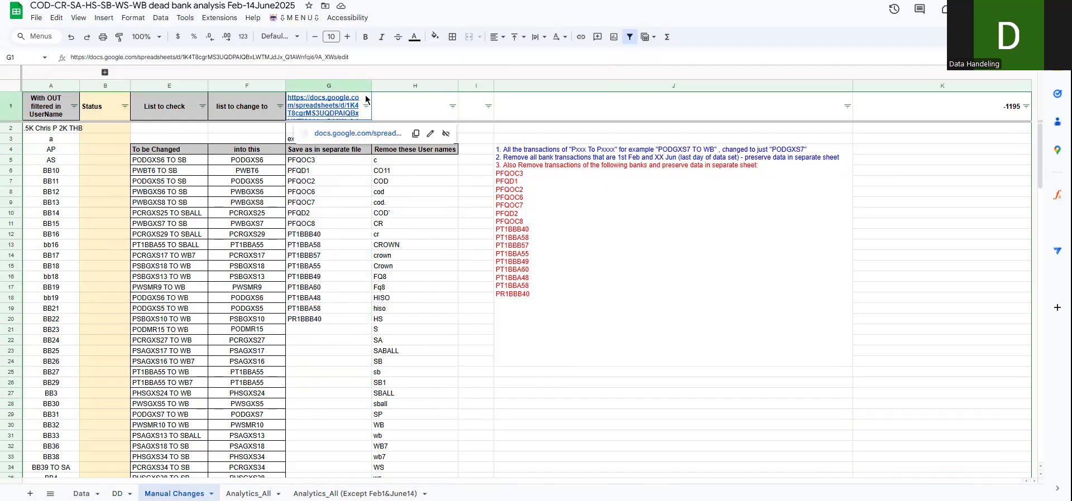
click(294, 17)
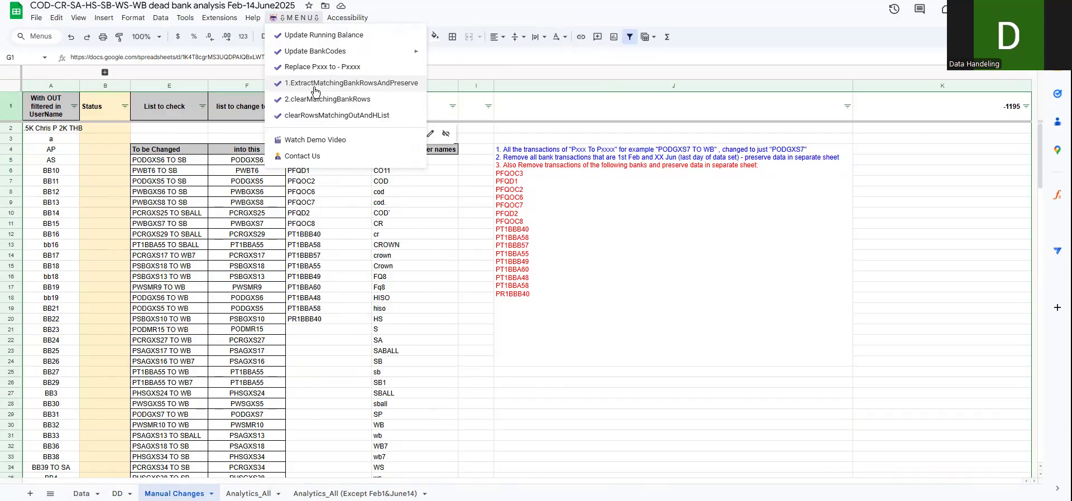
click(314, 91)
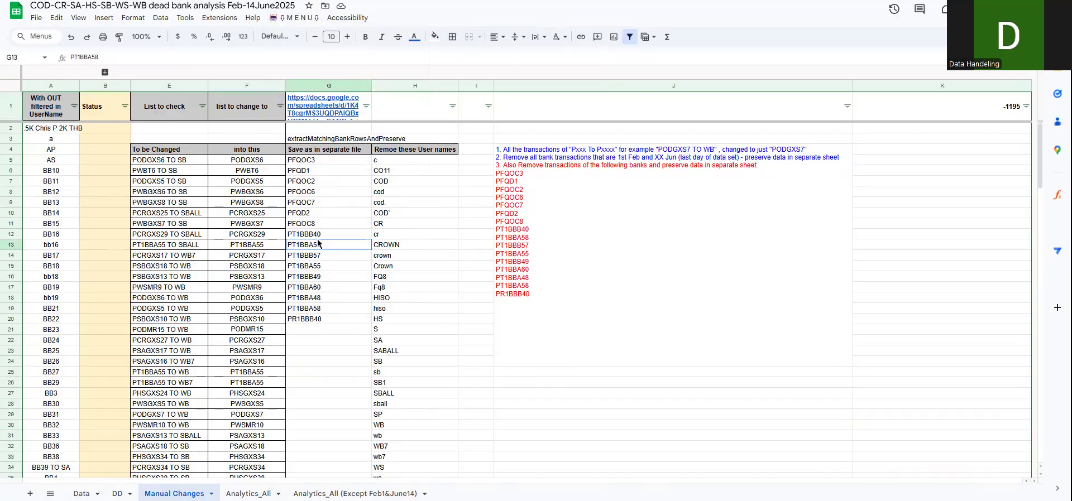
Delete the spreadsheet link in G1 and run the 1.ExtractMatchingBankRowsAndPreserve script
click(318, 108)
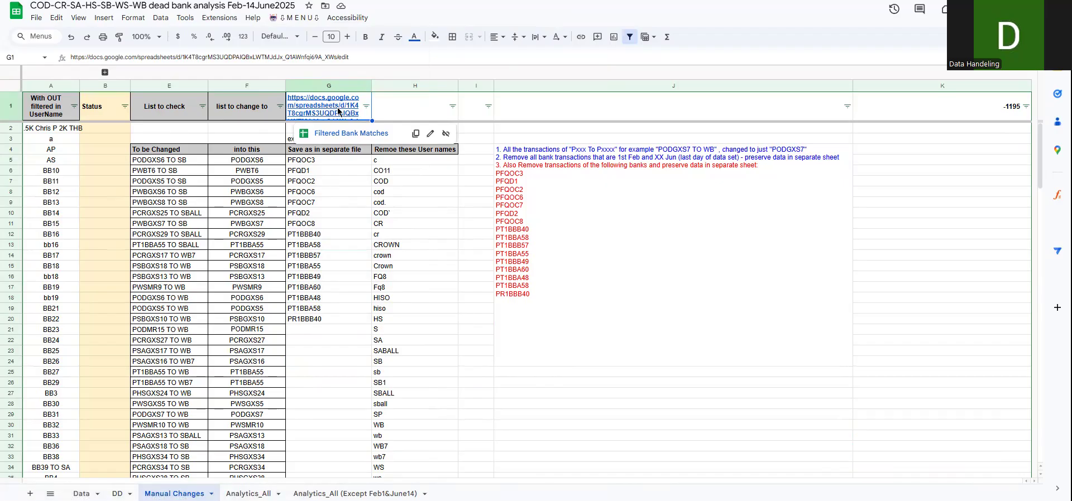
key(Delete)
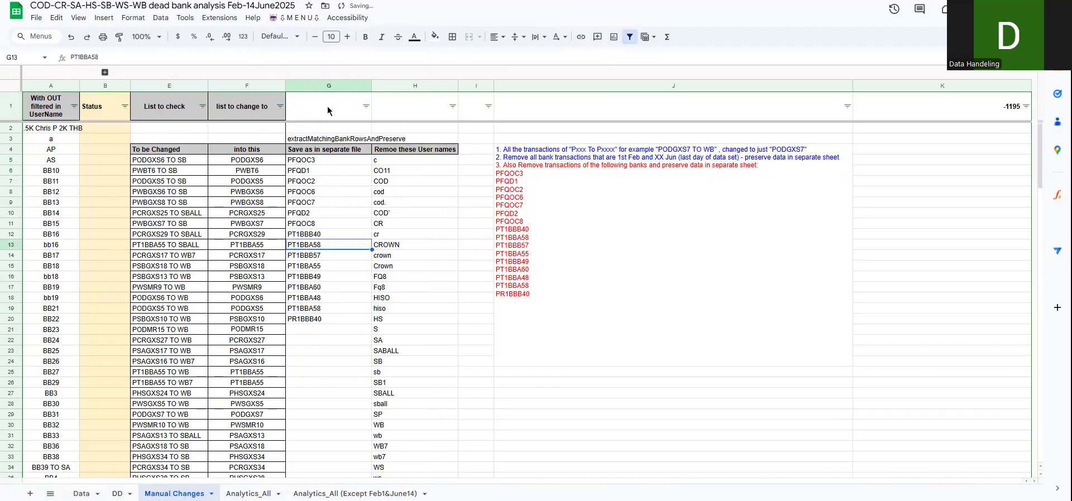
click(293, 19)
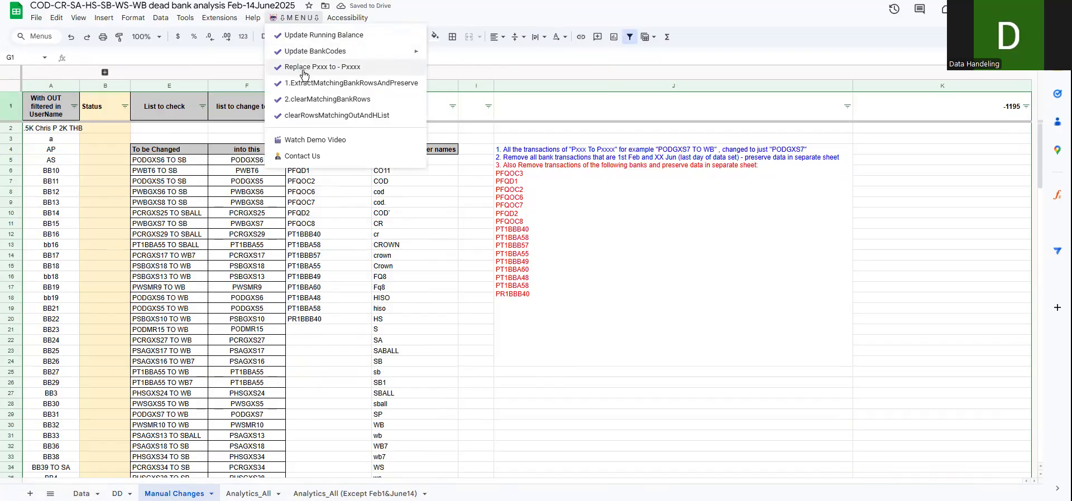
click(310, 88)
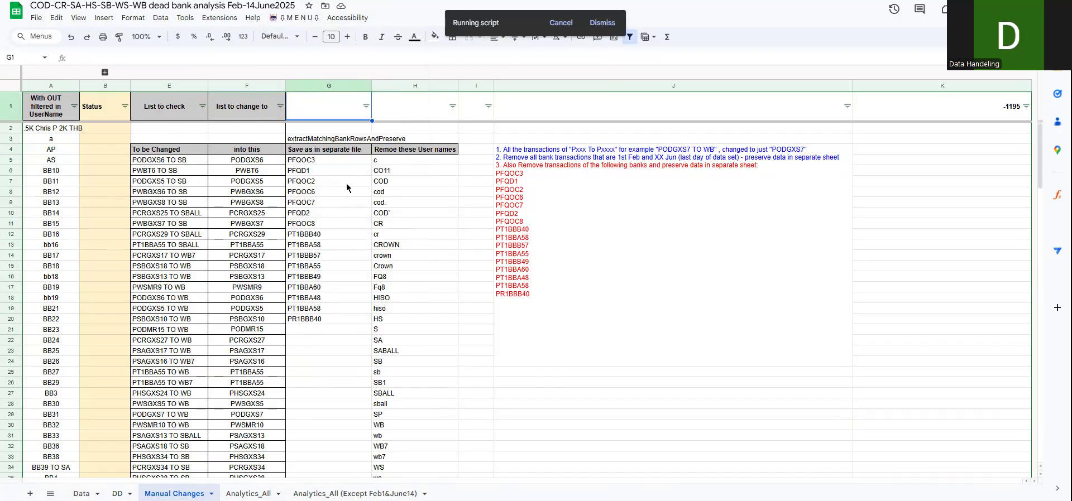
Review the extract and 2.clearMatchingBankRows script entries together with the bank list in column G that they use
click(307, 18)
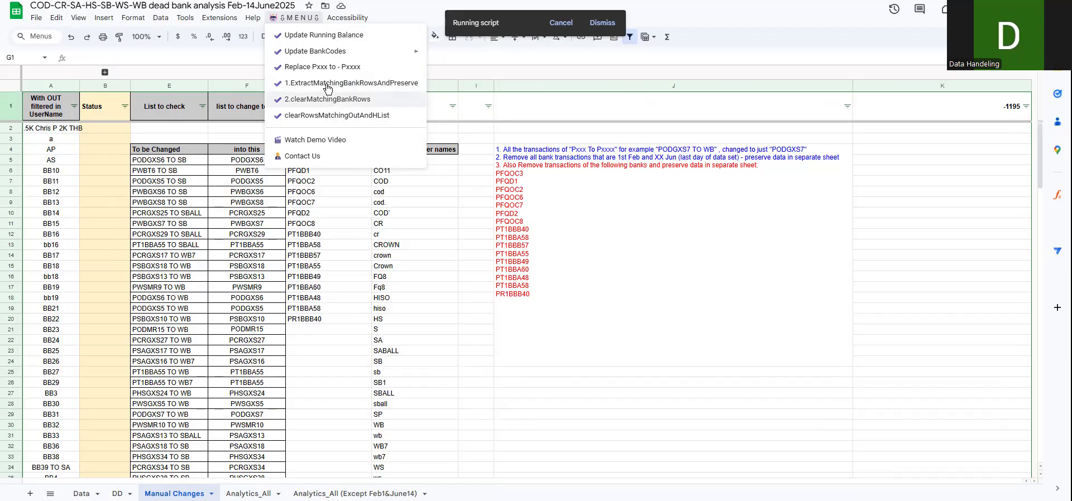
drag(315, 195, 317, 320)
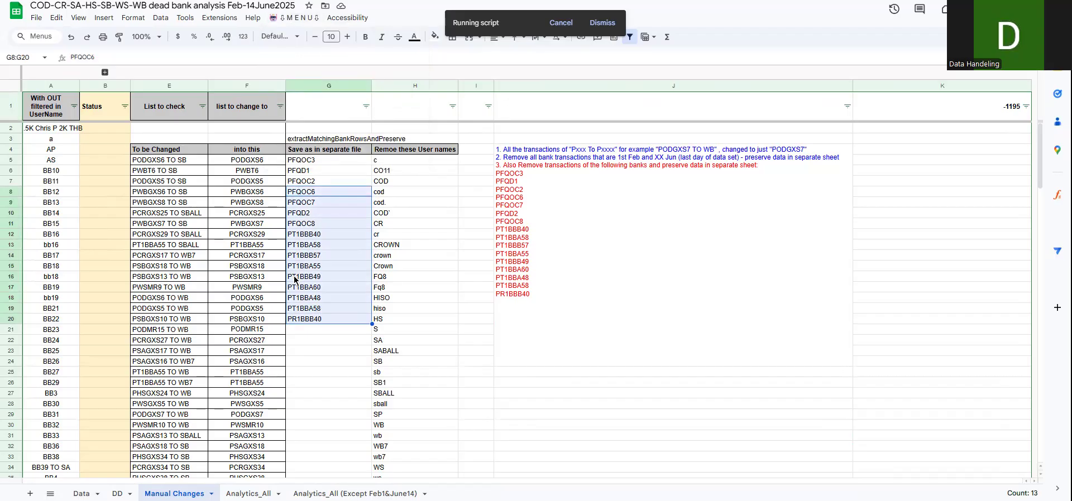
click(301, 18)
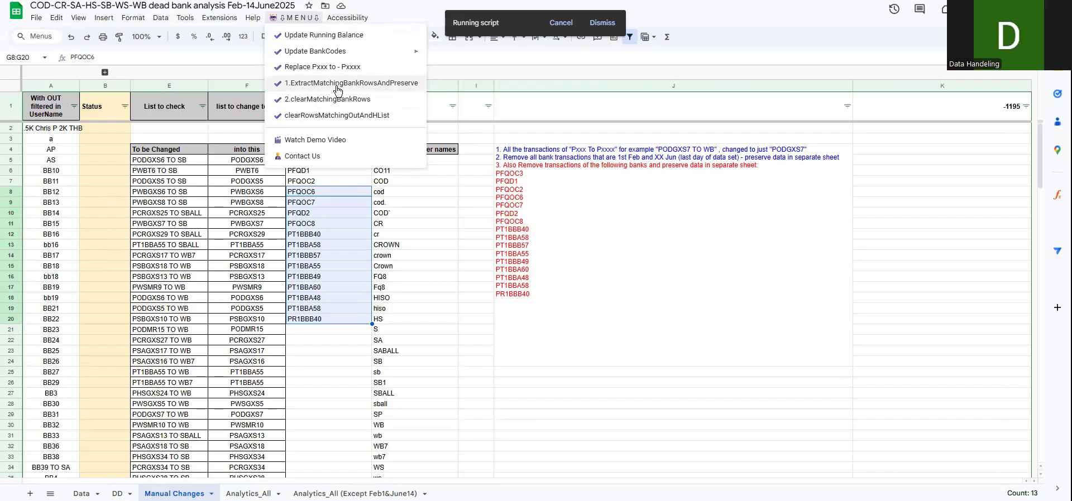
click(422, 223)
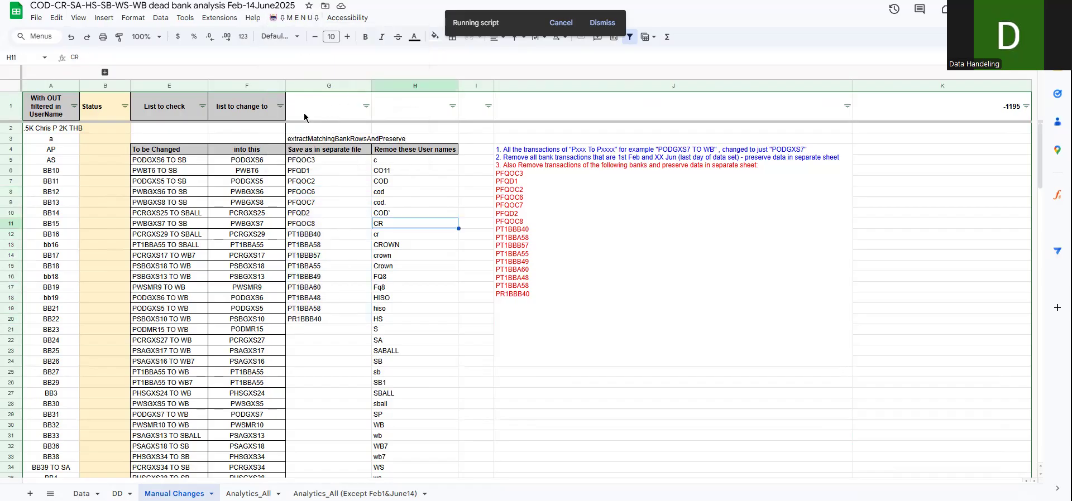
Examine the clearRowsMatchingOutAndHList script entry and the list of user names to remove in H5:H23
click(294, 18)
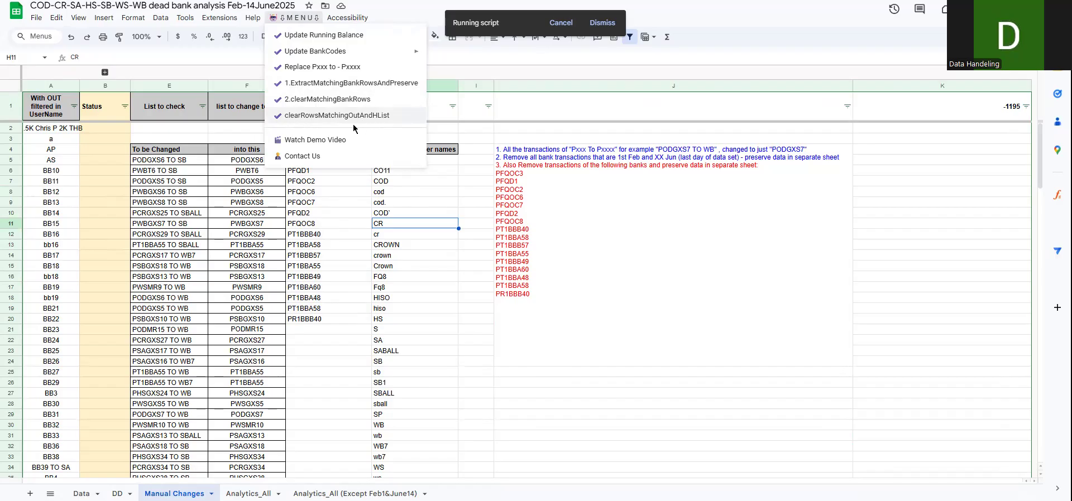
click(172, 195)
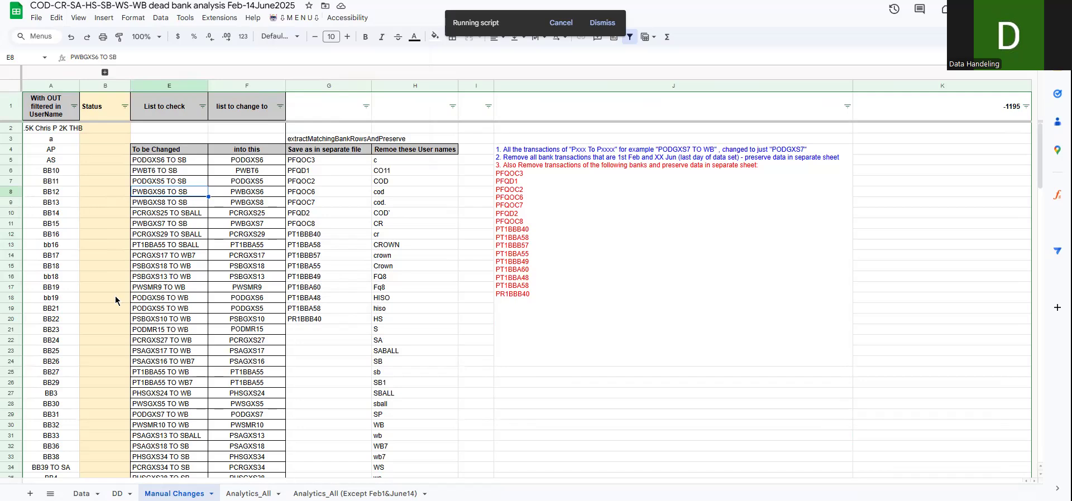
drag(391, 163, 391, 353)
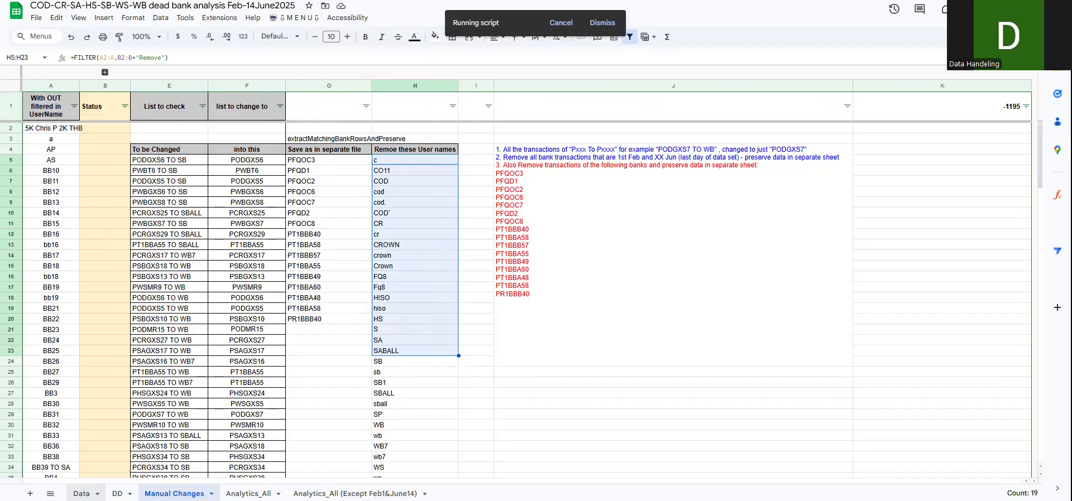
Examine the USERNAME entries and the Comments column on the Data sheet that the user name removal concerns
click(82, 494)
drag(147, 85, 144, 152)
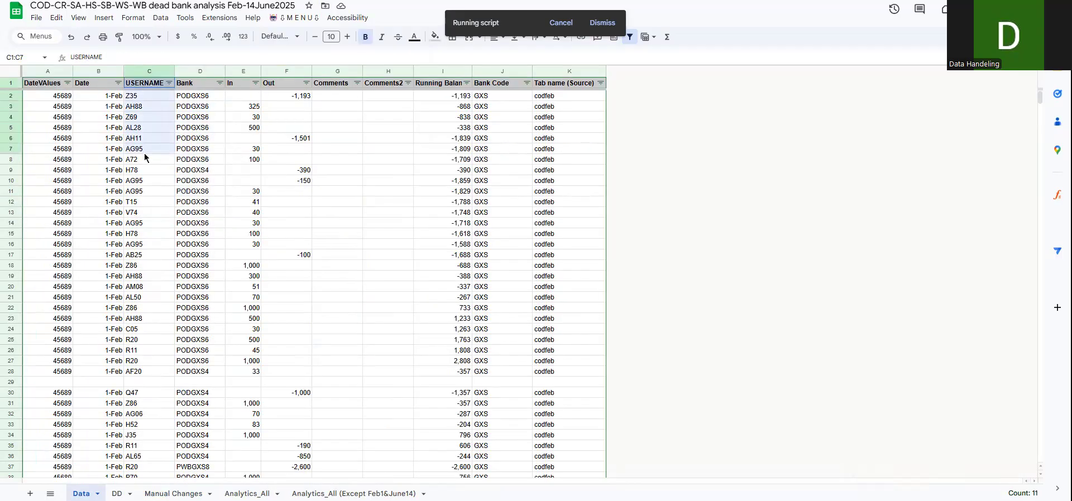
click(141, 191)
drag(140, 97, 144, 276)
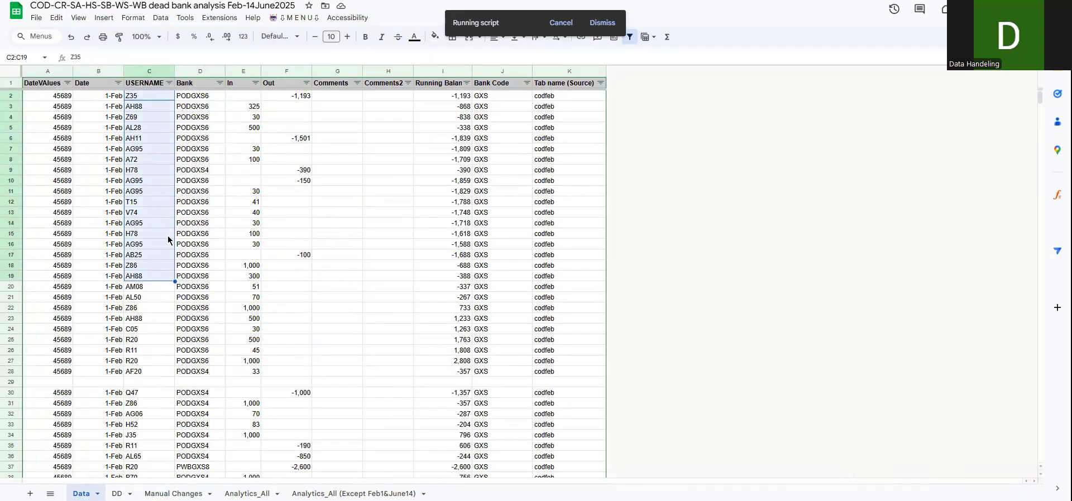
drag(323, 101, 328, 213)
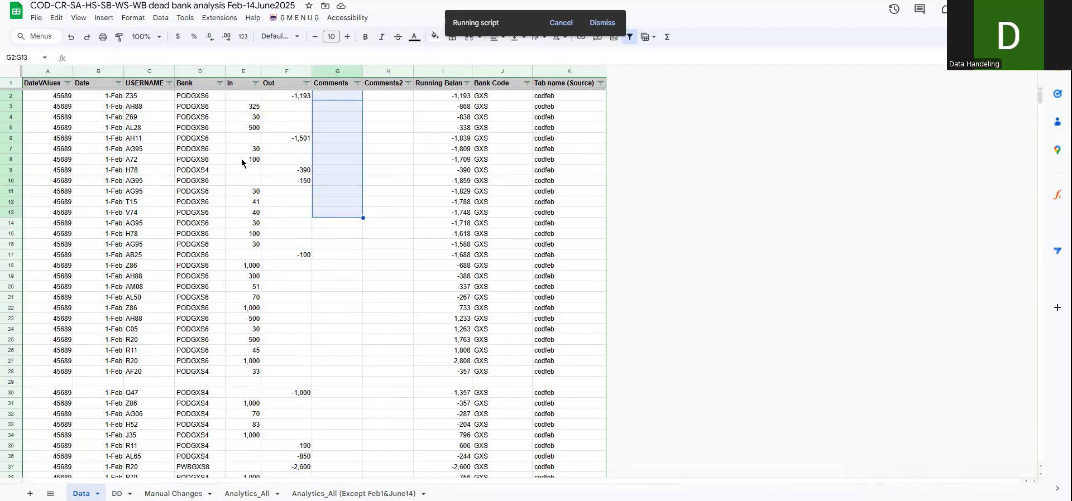
drag(139, 101, 148, 267)
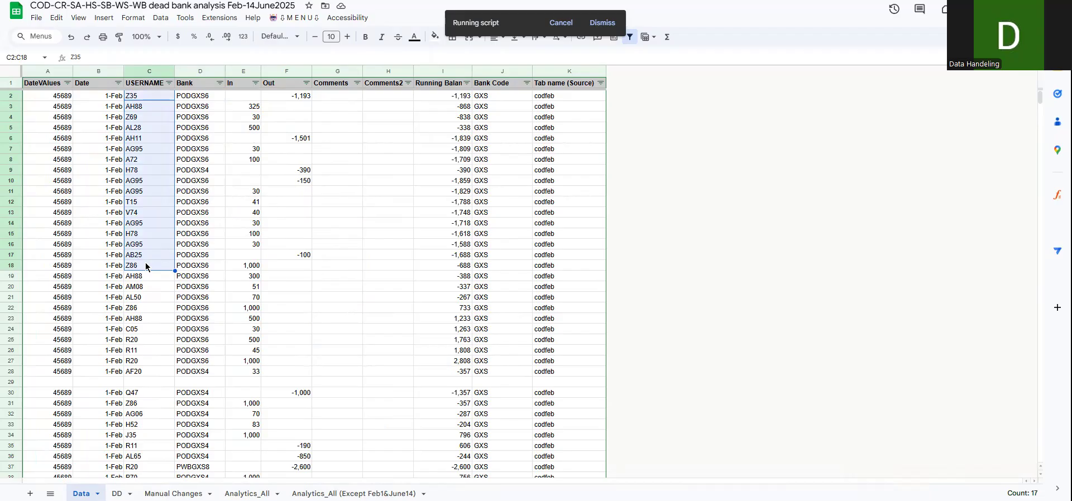
Return to the Manual Changes sheet and follow the user names in column A down to the last entry, A166
click(250, 493)
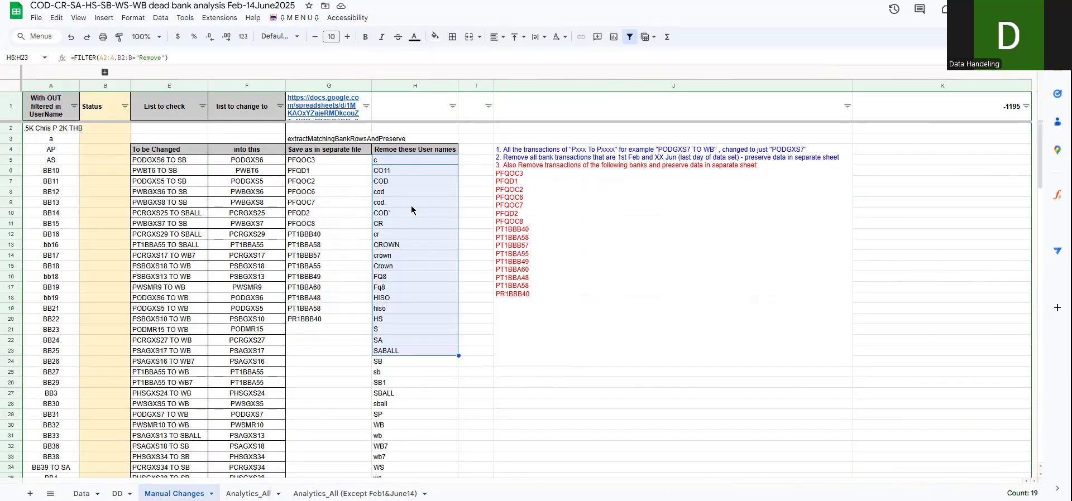
drag(43, 104, 43, 193)
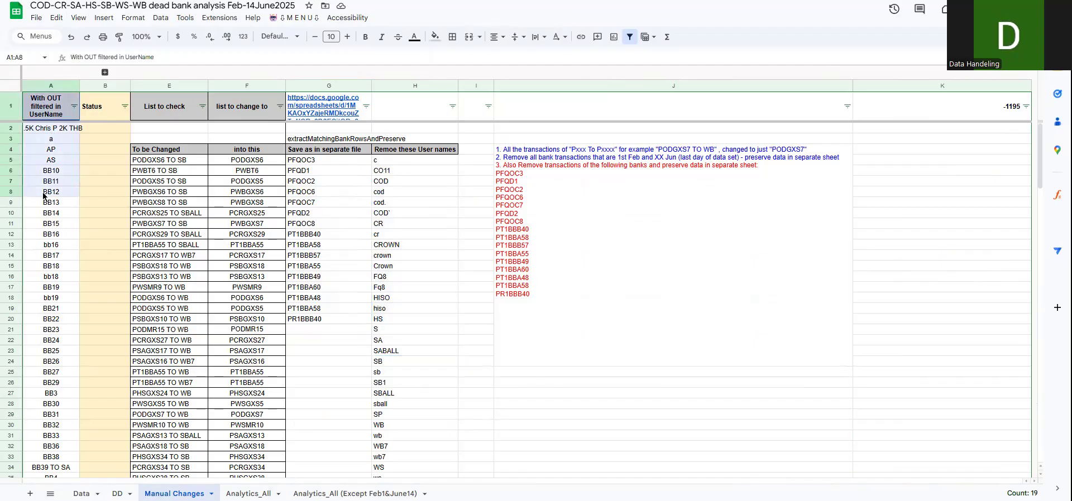
click(32, 114)
click(49, 139)
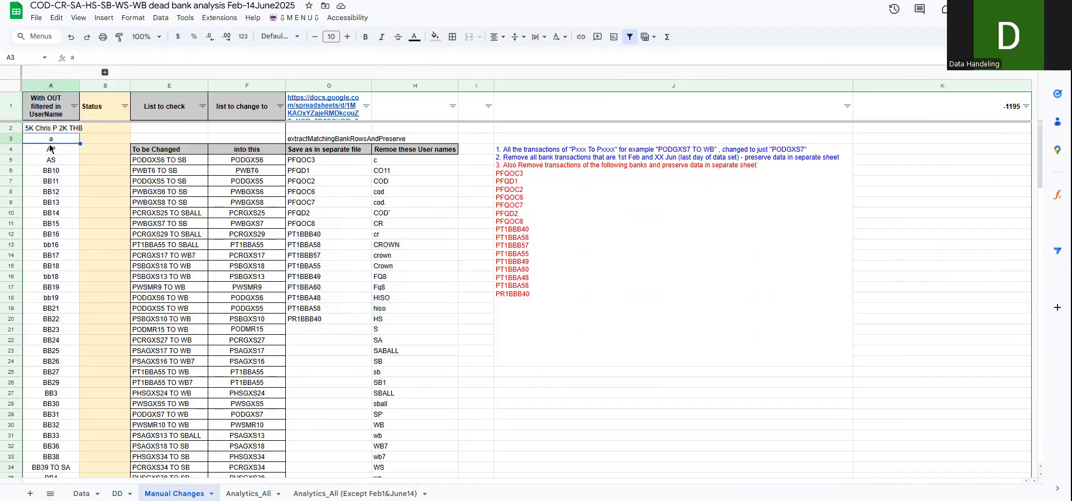
scroll(50, 179, down, 20)
scroll(52, 191, down, 3)
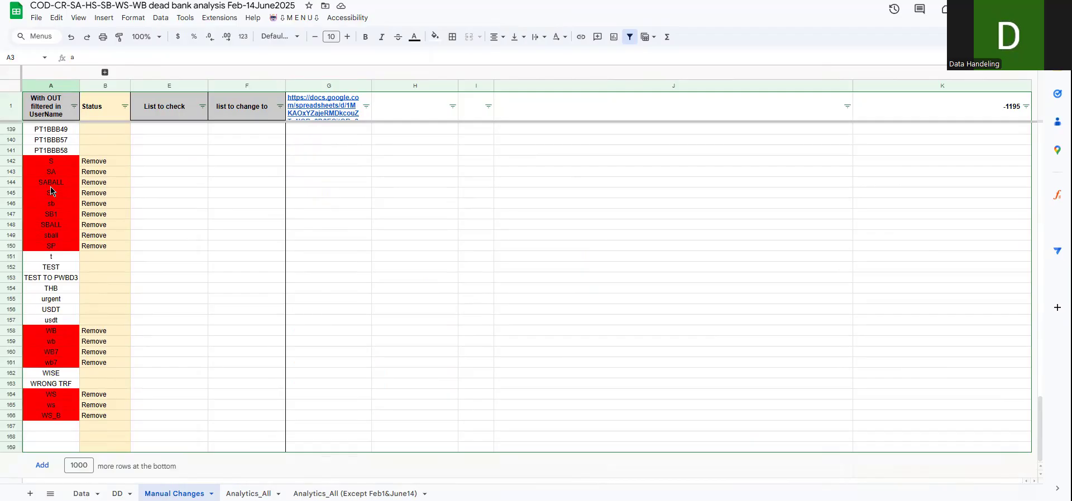
click(56, 415)
Check the Remove statuses in B109 and B110 and go back to the beginning of the list
scroll(99, 252, up, 12)
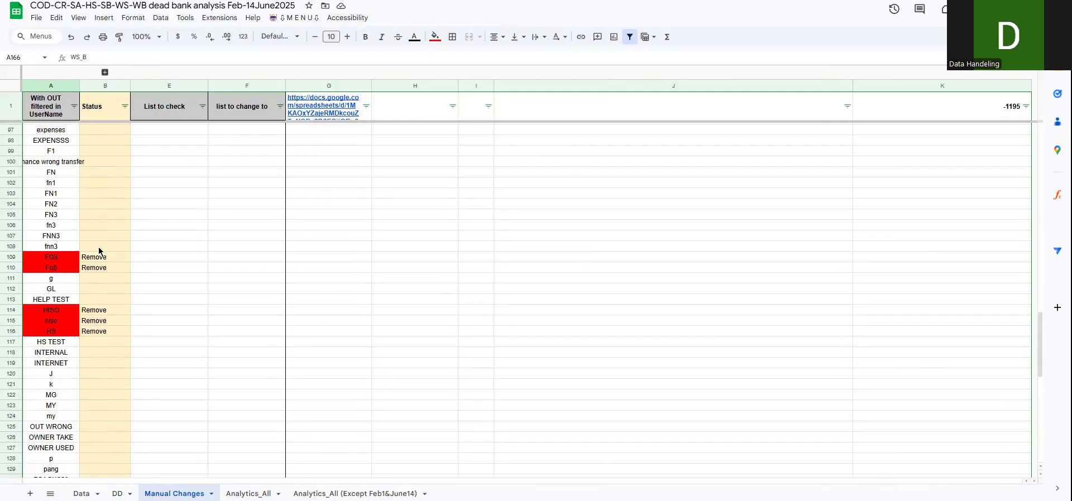
click(101, 260)
click(100, 269)
scroll(100, 235, up, 20)
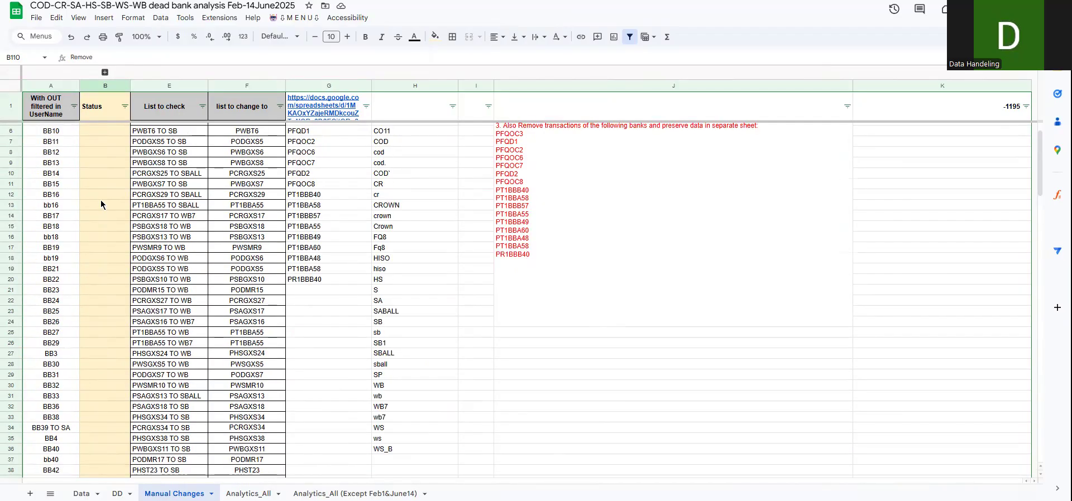
scroll(103, 147, up, 2)
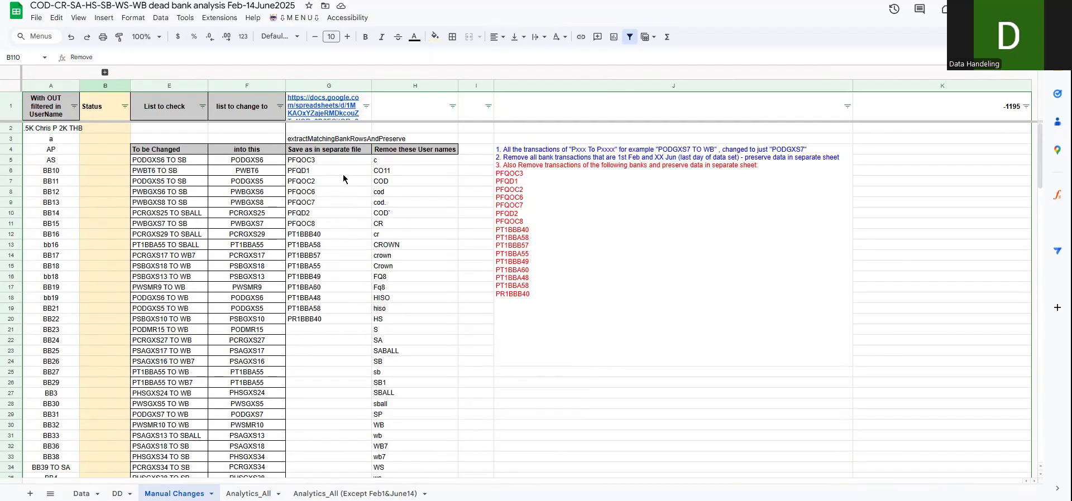
Follow the user names to remove in column H down and back up, and select the Status cell B3
drag(381, 162, 395, 273)
click(386, 224)
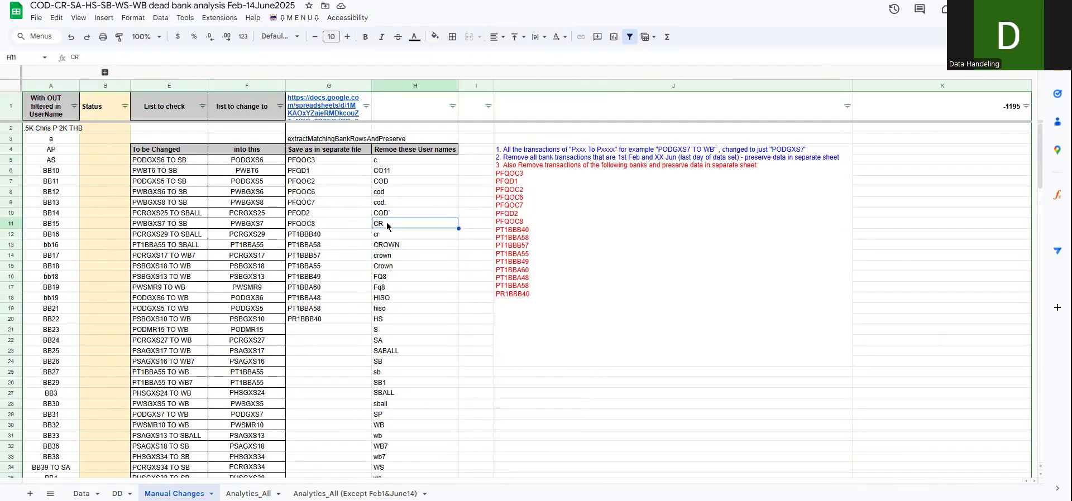
scroll(389, 226, down, 10)
scroll(389, 229, up, 10)
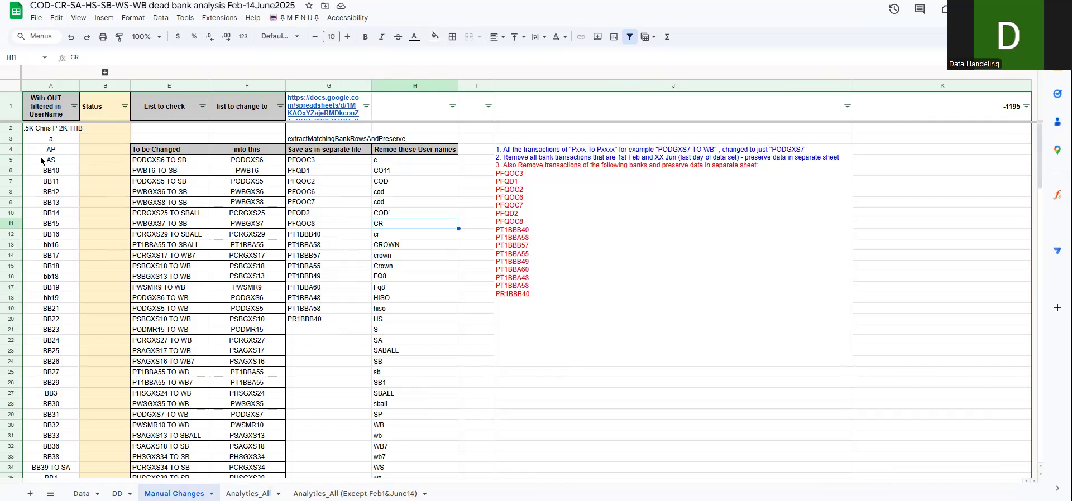
click(92, 140)
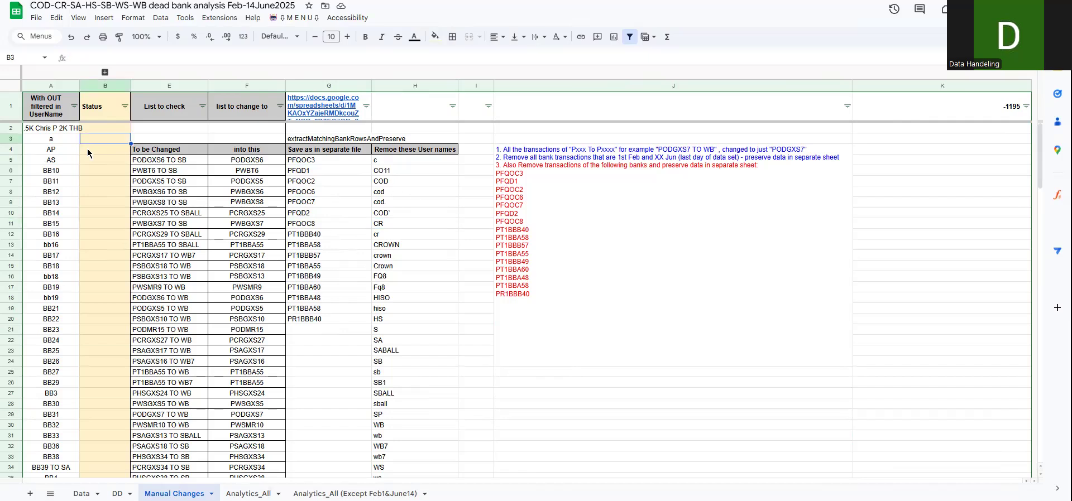
Try the Remove status for user name a in B3, check the start of the column H list, and clear B3 again
text(rEMOVE)
key(Return)
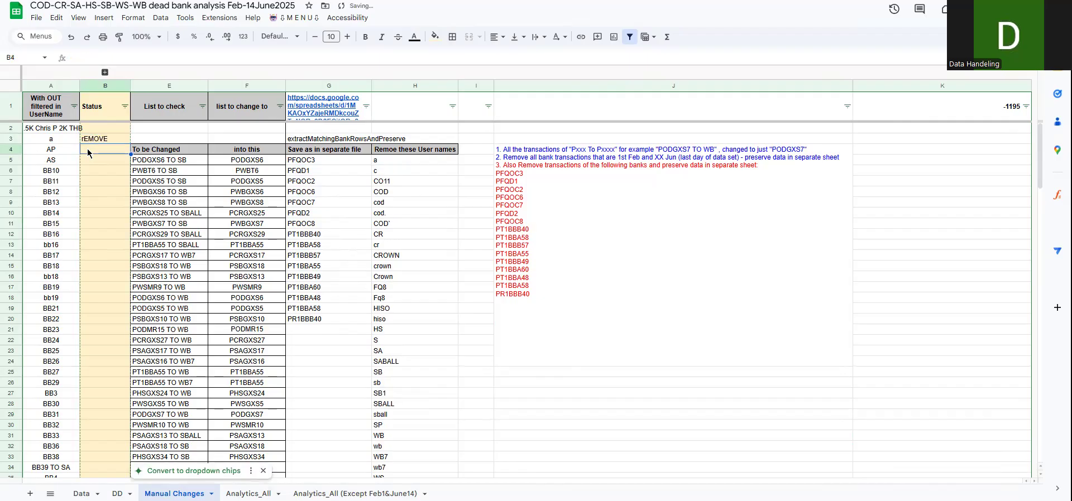
click(396, 162)
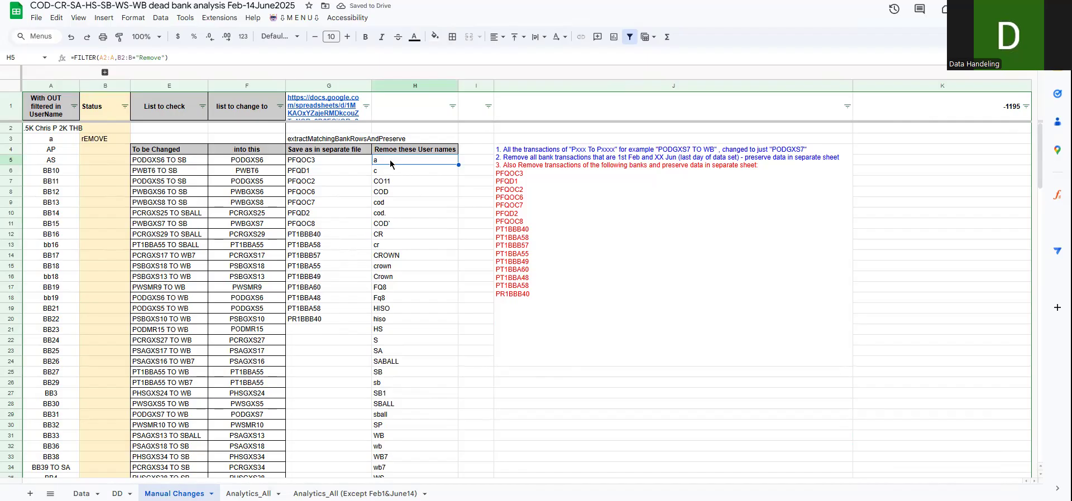
click(95, 140)
key(Caps_Lock)
text(Remove)
key(Return)
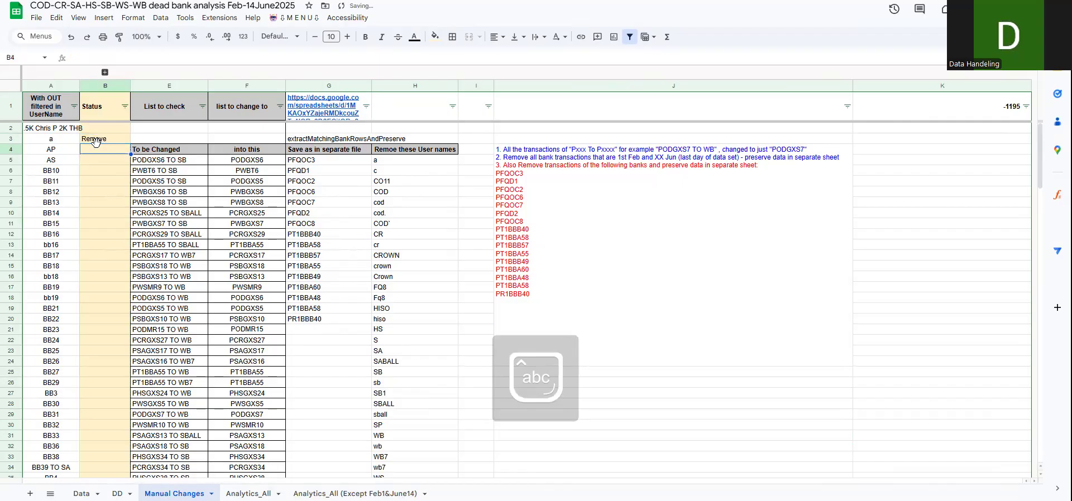
click(95, 141)
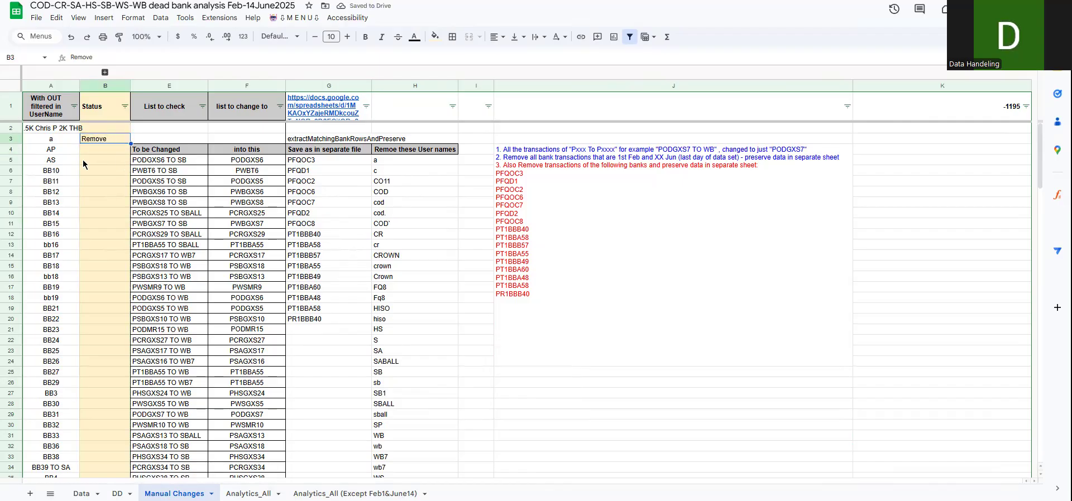
key(Delete)
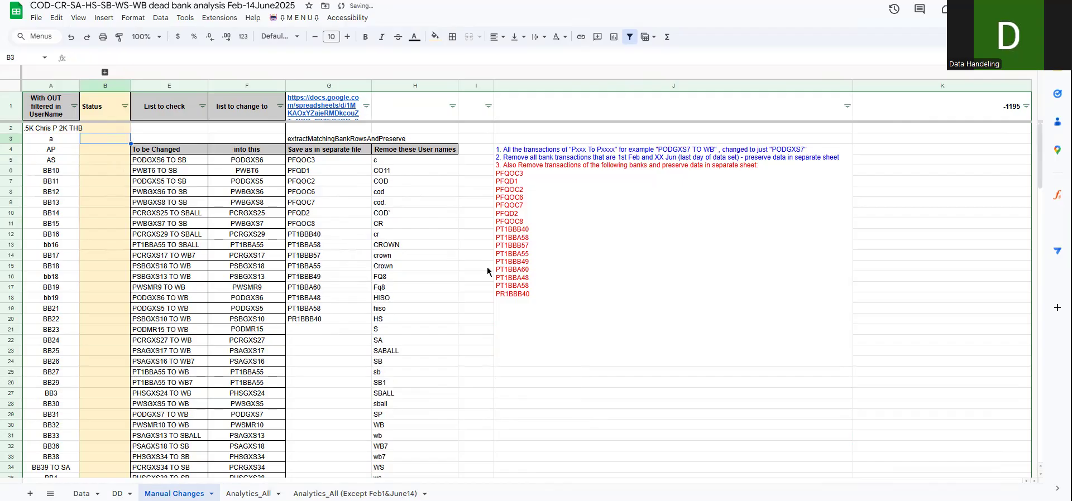
Go through the user names to remove in column H and look up the clearRowsMatchingOutAndHList script that uses them
drag(392, 162, 392, 321)
scroll(392, 322, down, 4)
scroll(392, 322, up, 4)
click(293, 17)
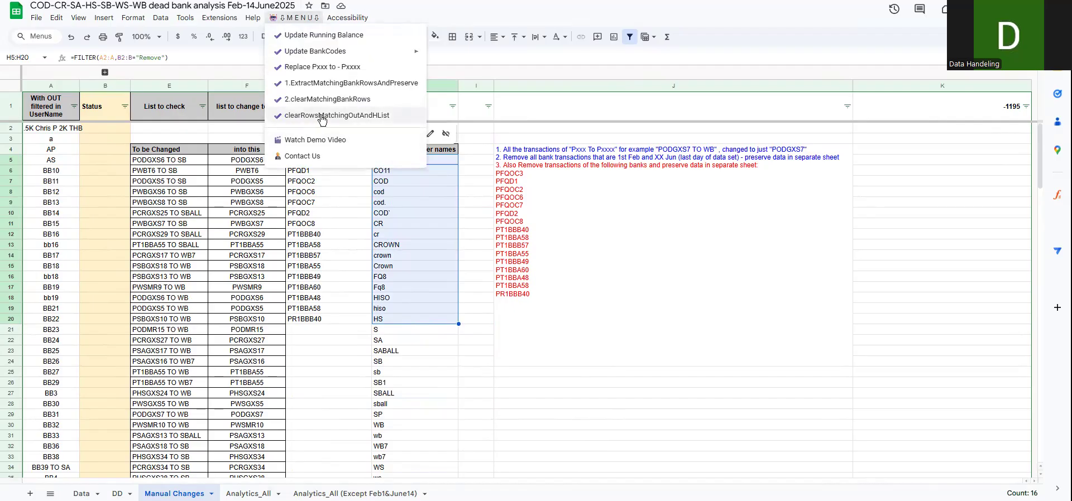
click(403, 235)
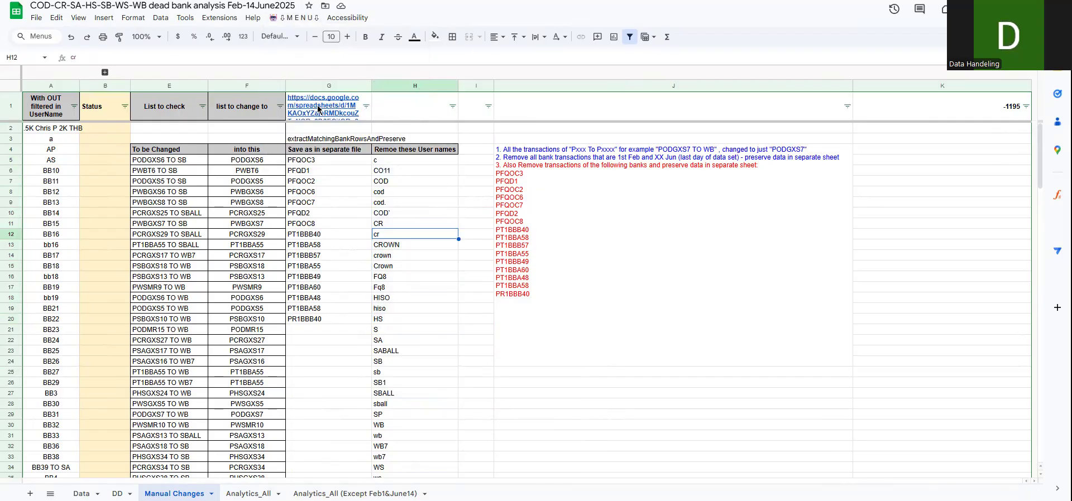
Highlight the bank codes in column G and user names in column H, and run the clearRowsMatchingOutAndHList script
drag(308, 161, 309, 308)
drag(391, 159, 424, 256)
click(293, 18)
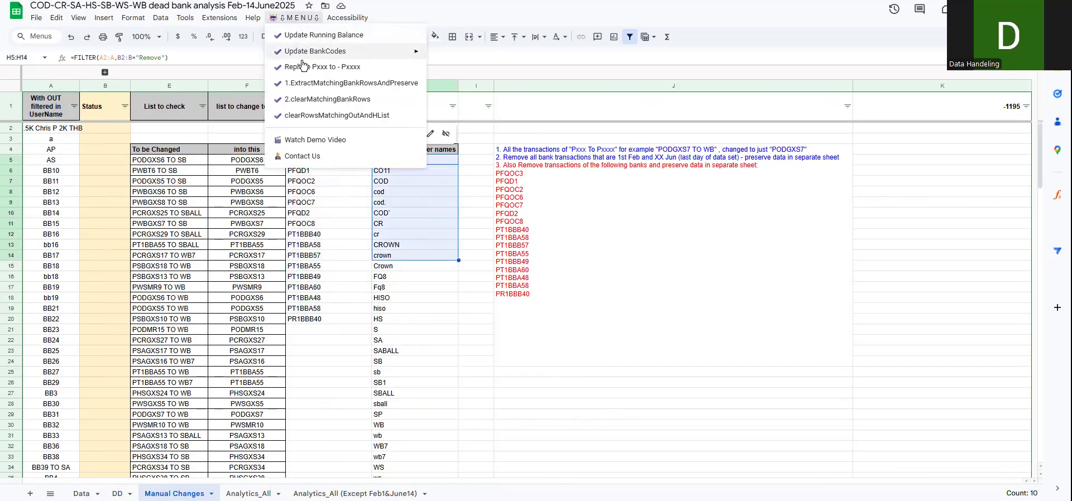
click(306, 110)
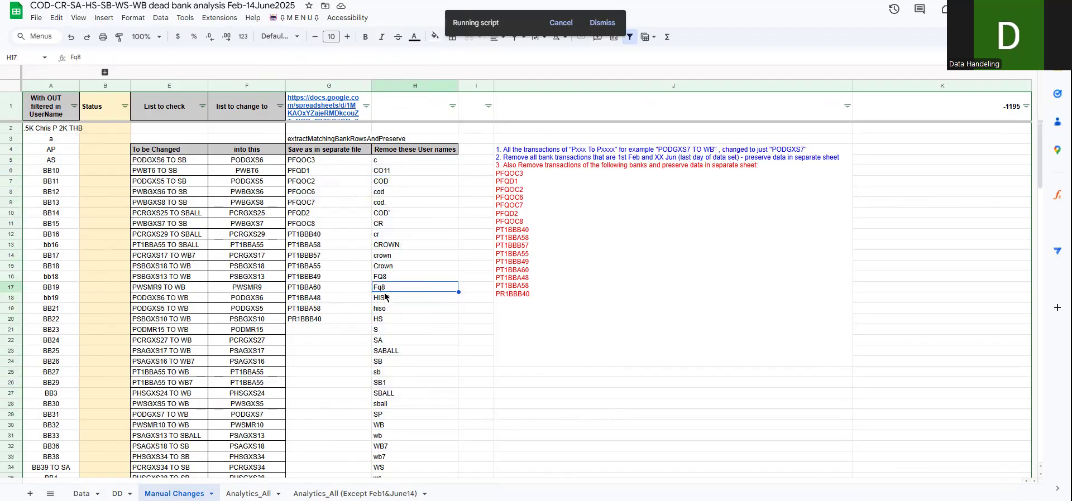
click(388, 406)
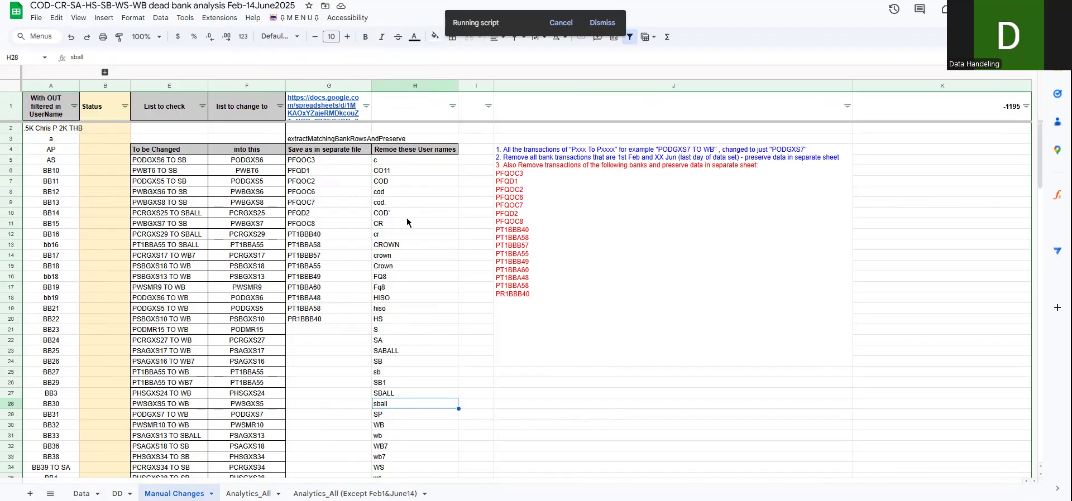
Open the Filtered Bank Matches spreadsheet linked in G1 and highlight its first transactions, A2:I16
click(332, 115)
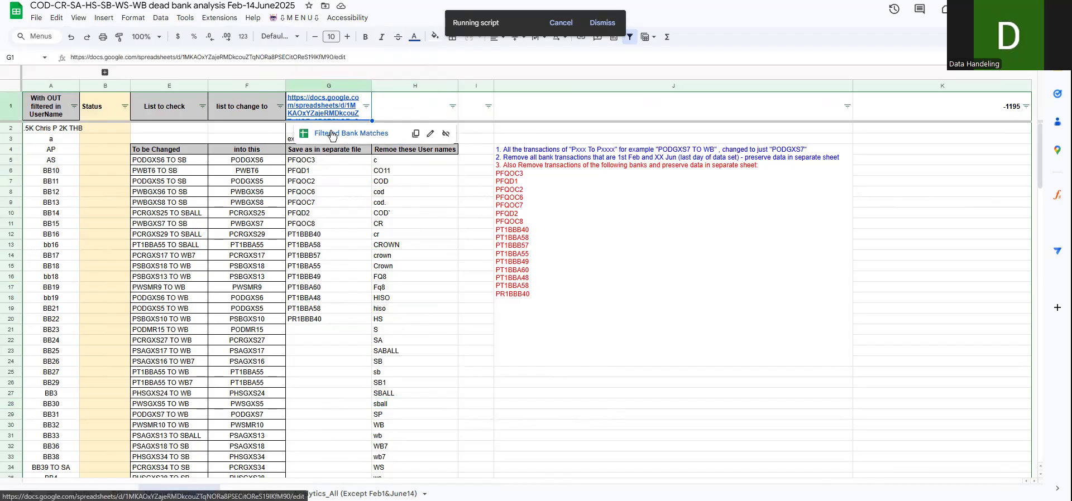
click(331, 134)
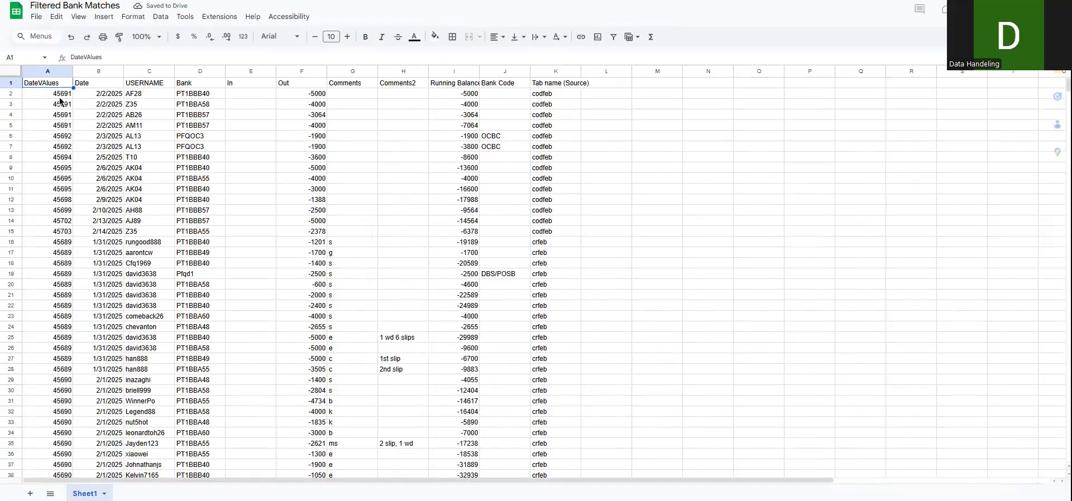
drag(63, 96, 444, 243)
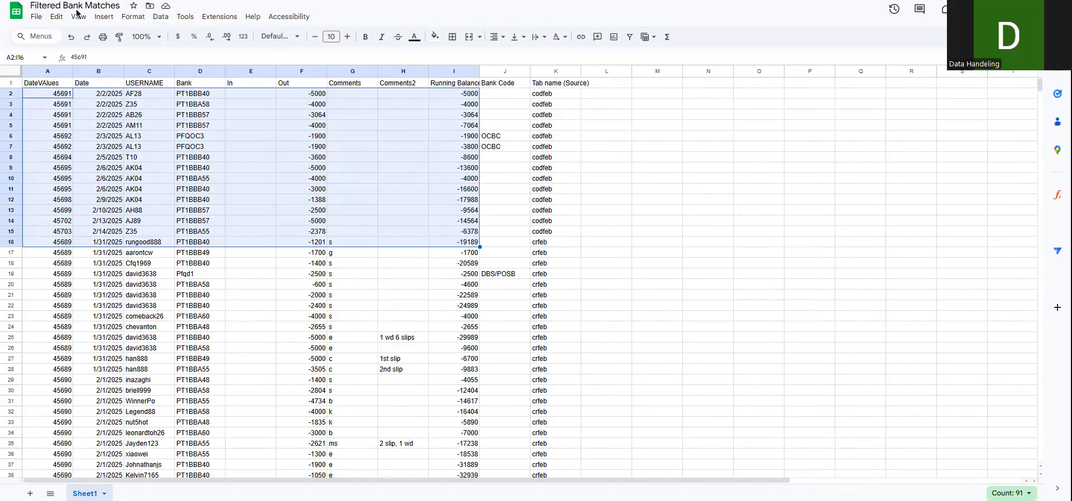
Follow the preserved bank transactions down to the last entry in row 611 and return to A1
click(63, 105)
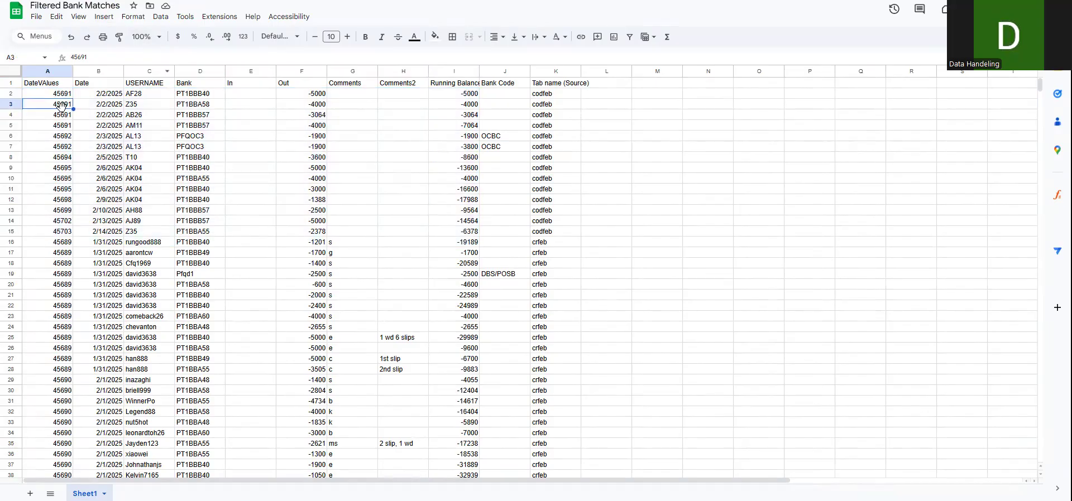
key(ctrl+Down)
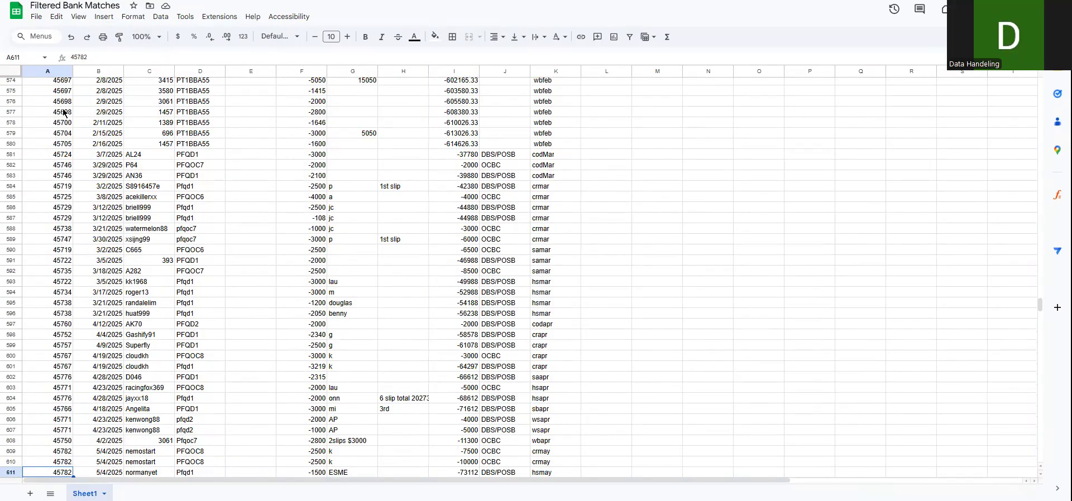
scroll(65, 112, up, 3)
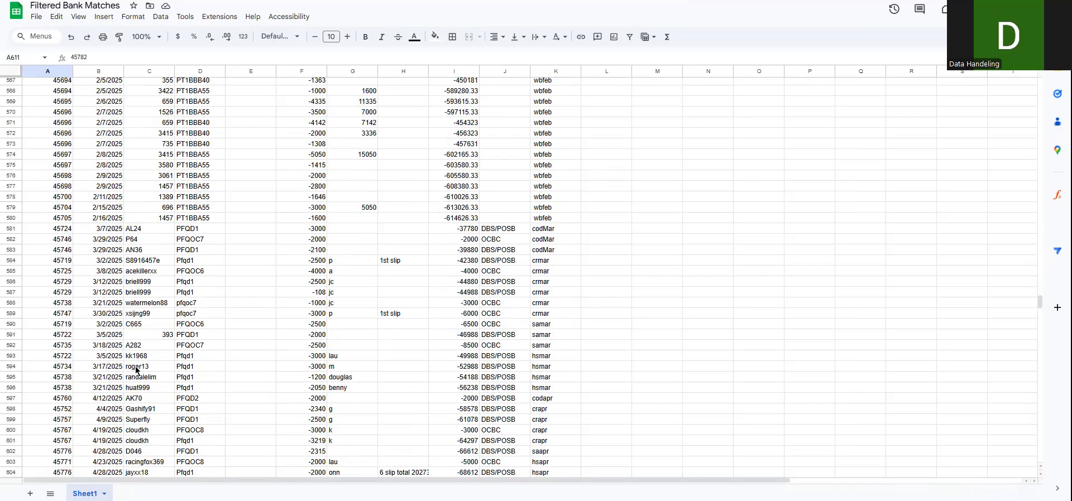
scroll(49, 336, down, 7)
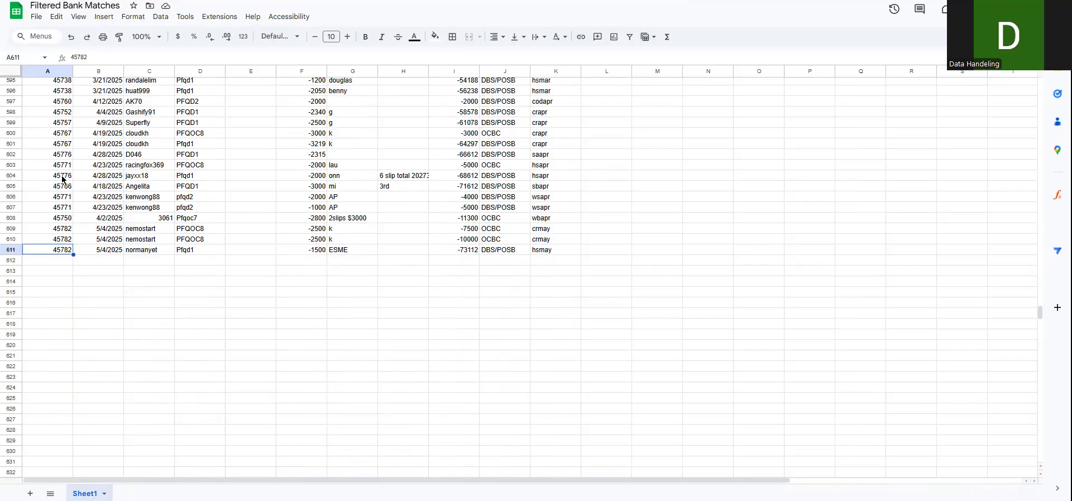
key(ctrl+Home)
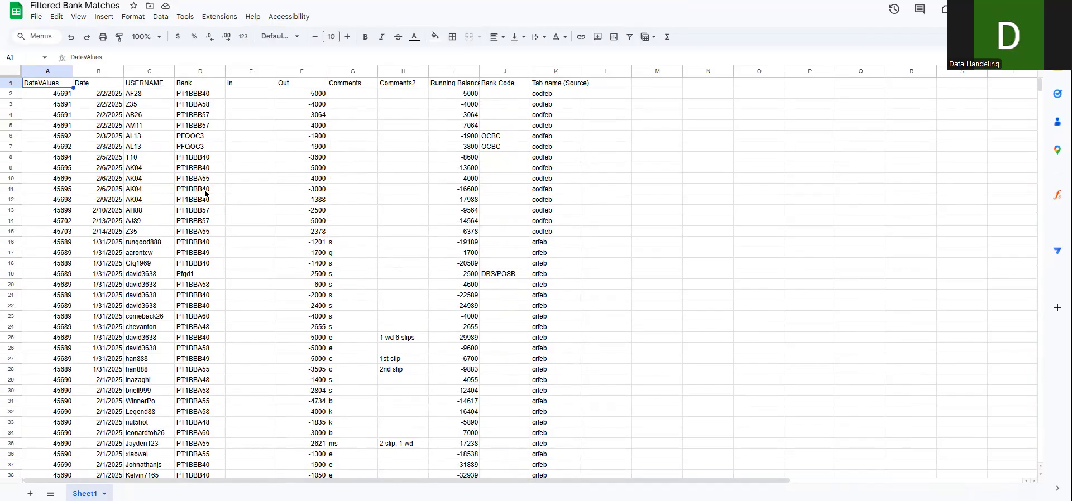
Switch back to the Data sheet of the dead bank analysis spreadsheet, open Contact Us and close its dialog
key(ctrl+shift+Tab)
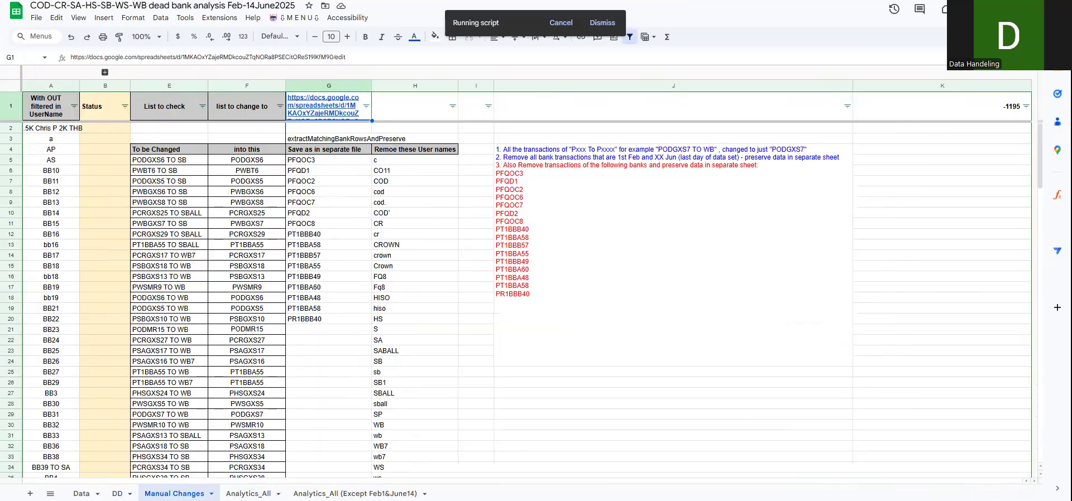
click(81, 493)
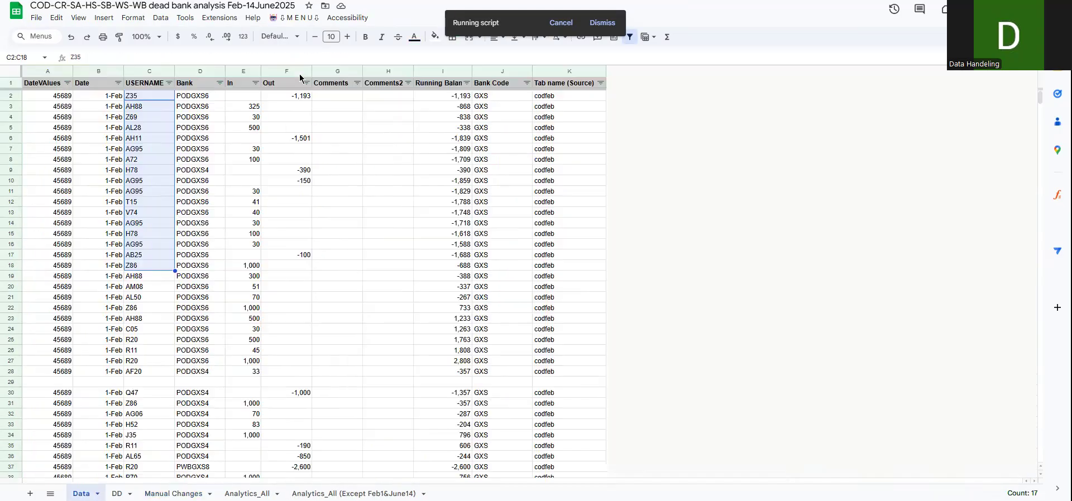
click(294, 17)
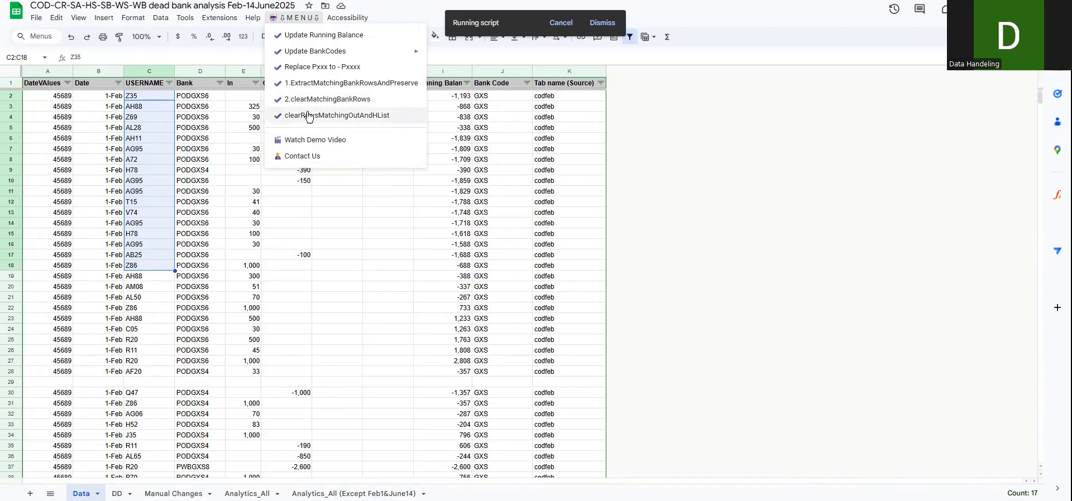
click(321, 158)
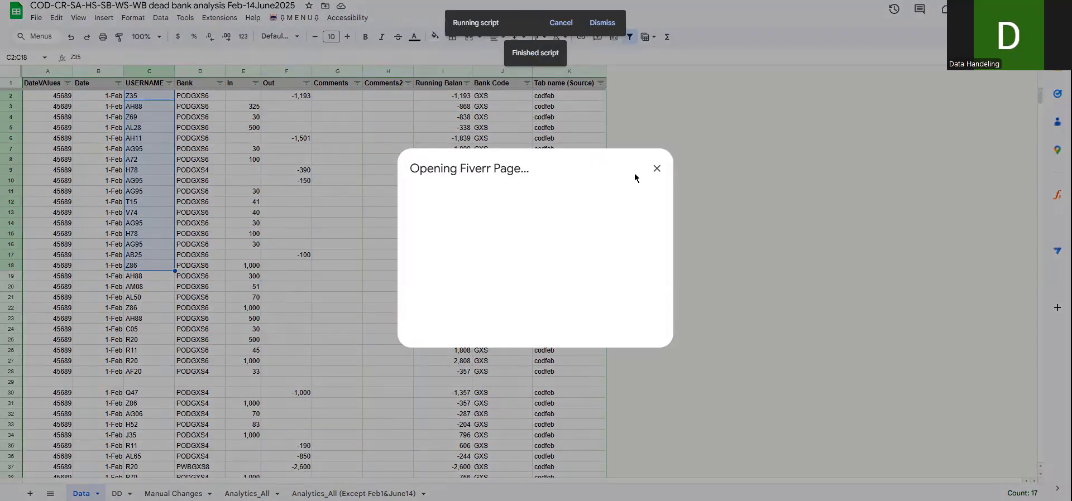
click(653, 170)
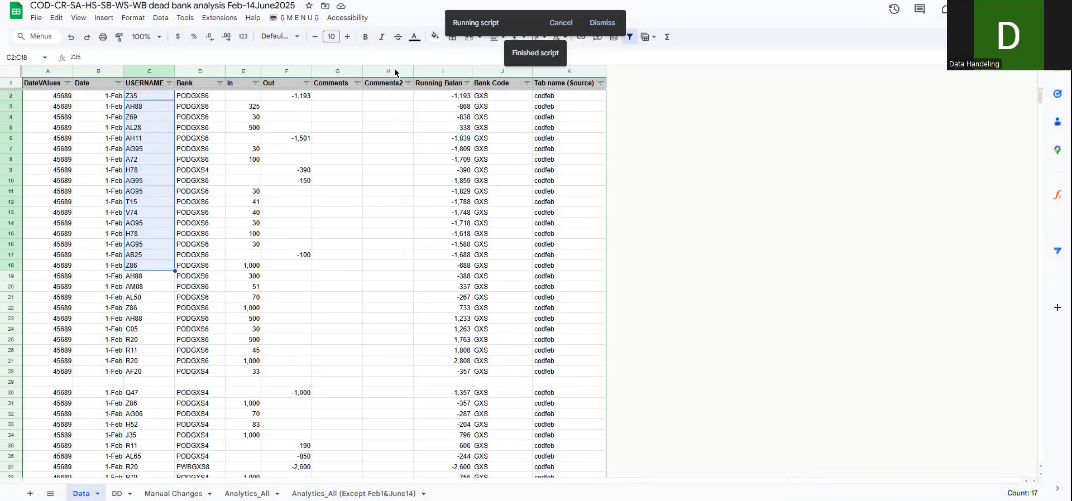
click(294, 18)
click(366, 246)
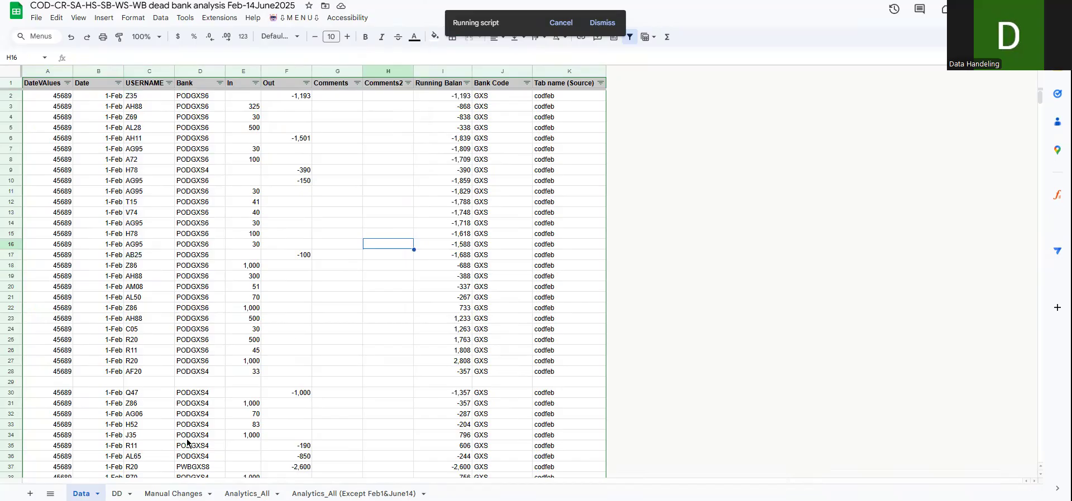
Return to the Manual Changes sheet and compare the instructions in J4 with the list of custom scripts
click(175, 493)
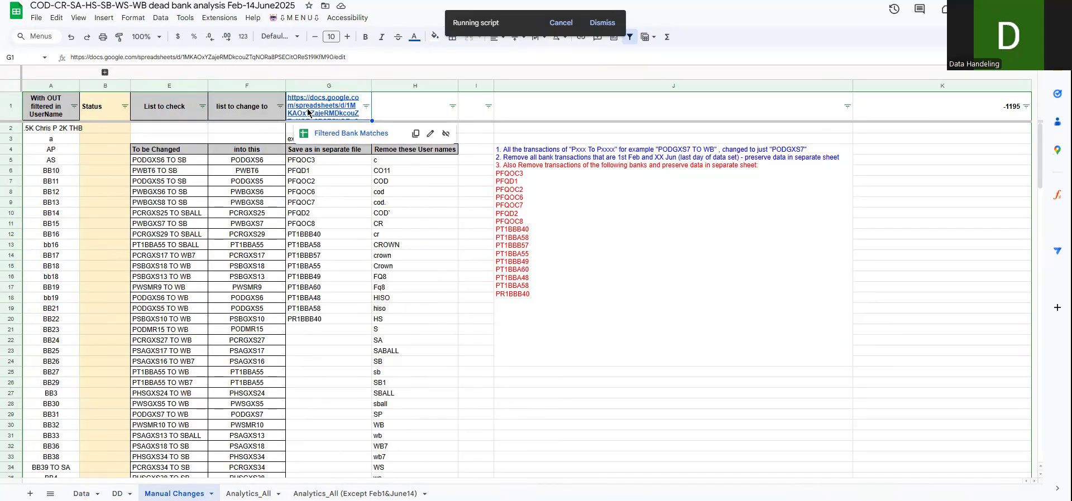
click(592, 242)
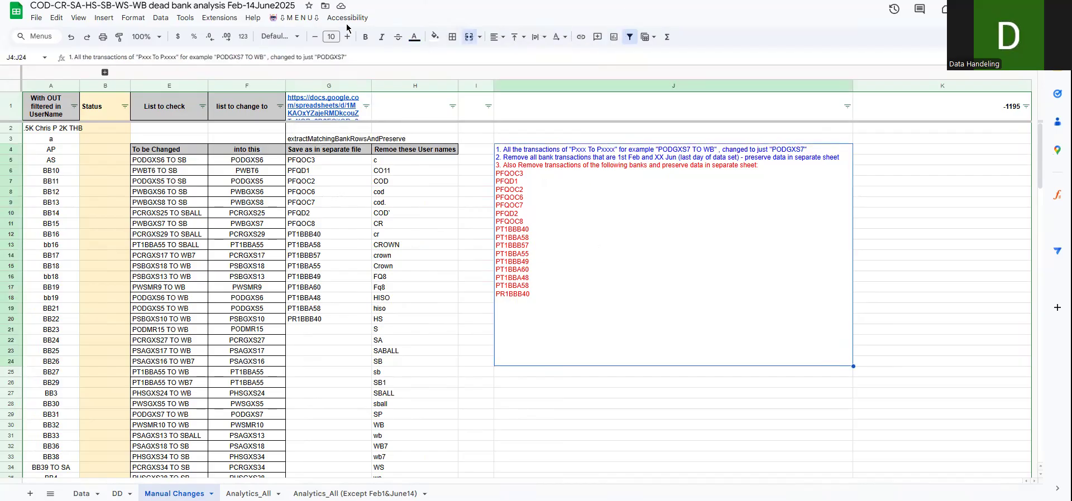
click(294, 18)
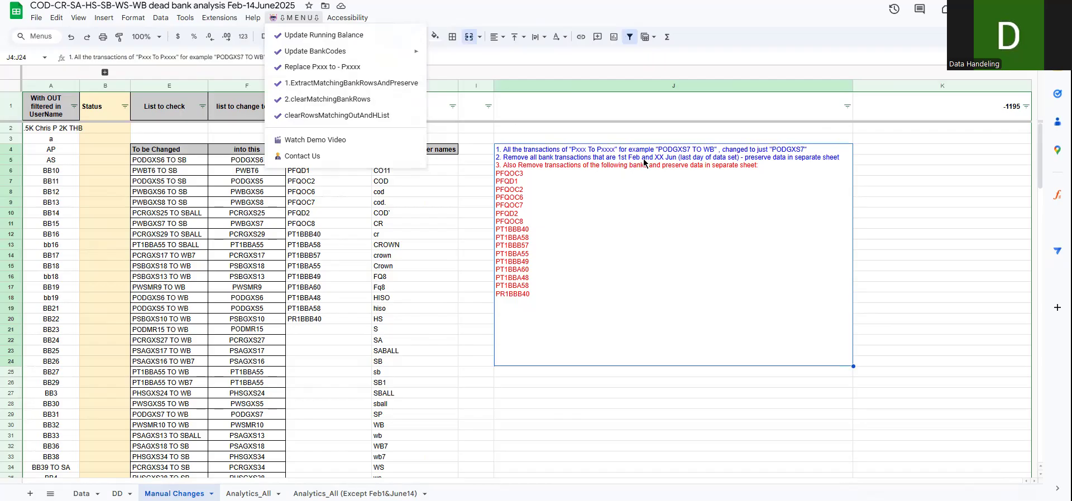
click(452, 235)
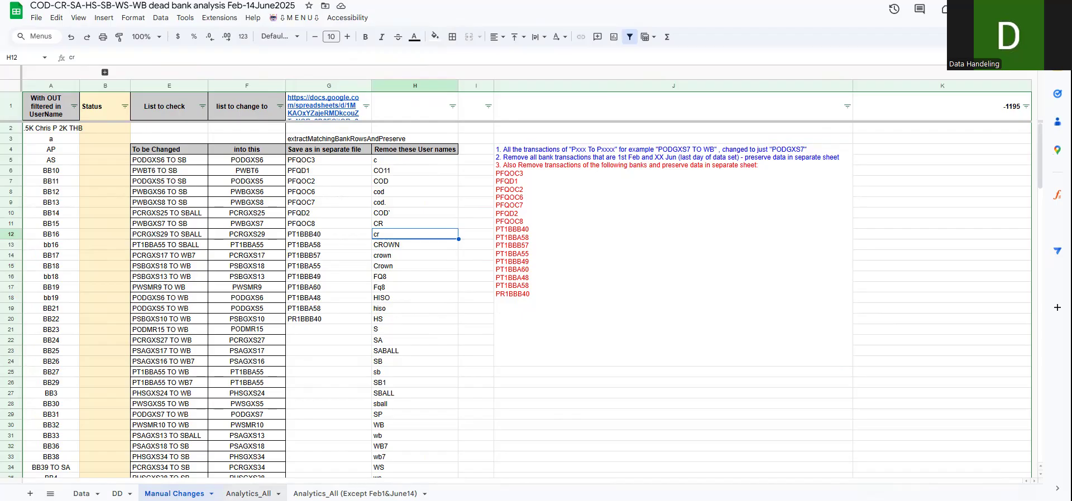
Open the Analytics_All (Except Feb1&June14) sheet and examine its bank list and per-bank statistics
click(355, 493)
click(76, 142)
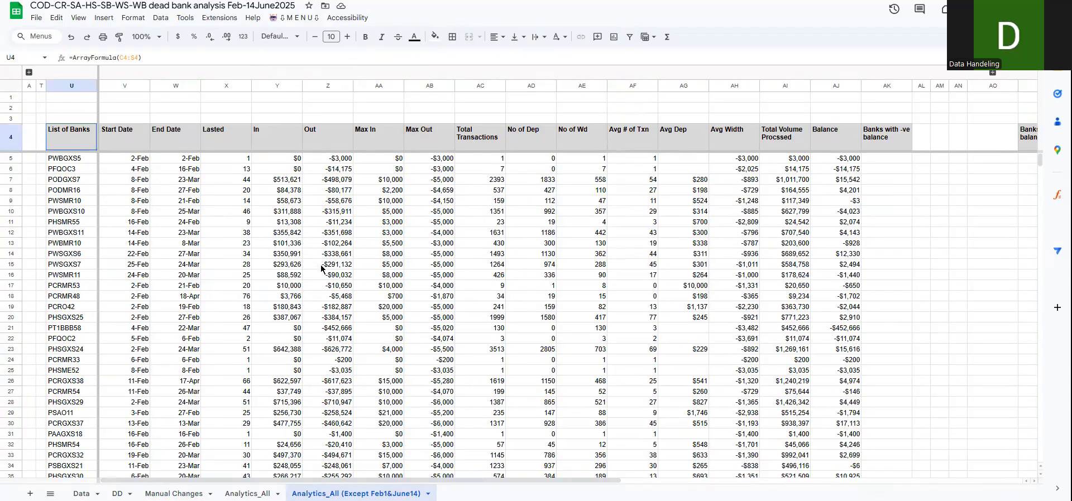
click(204, 299)
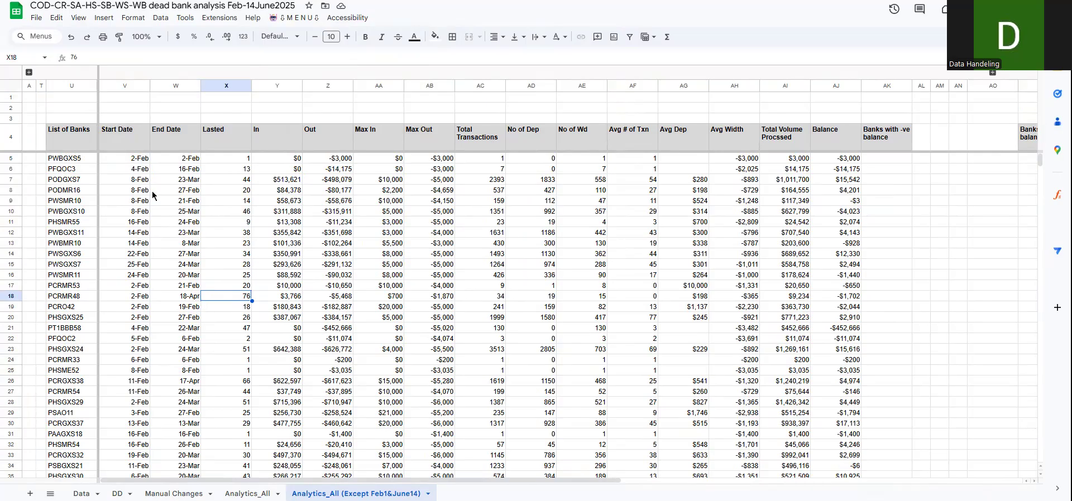
scroll(134, 302, down, 15)
scroll(133, 302, up, 15)
Open the Analytics_All sheet and examine the per-bank transaction, average, volume and balance columns
click(247, 493)
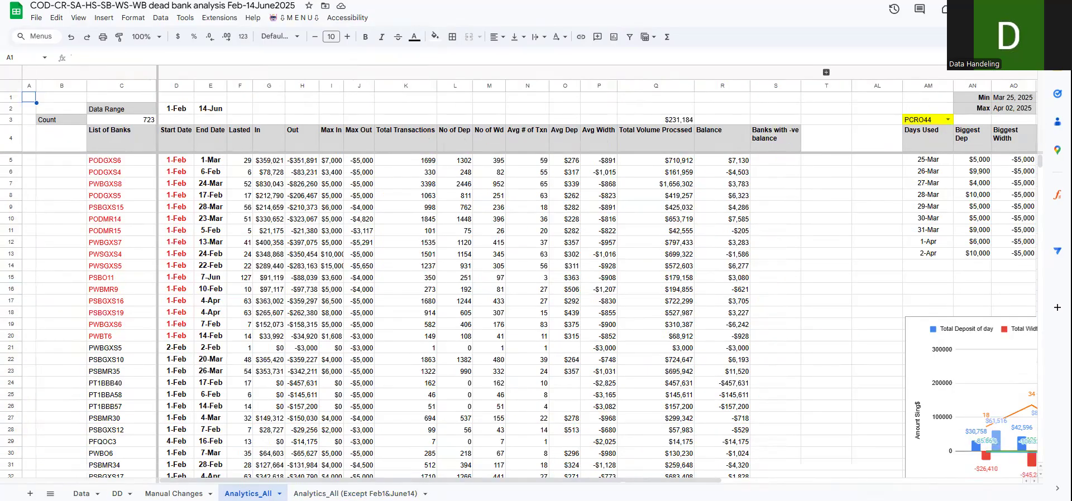
drag(450, 476, 564, 480)
drag(482, 138, 678, 256)
click(633, 340)
click(596, 476)
drag(574, 481, 587, 484)
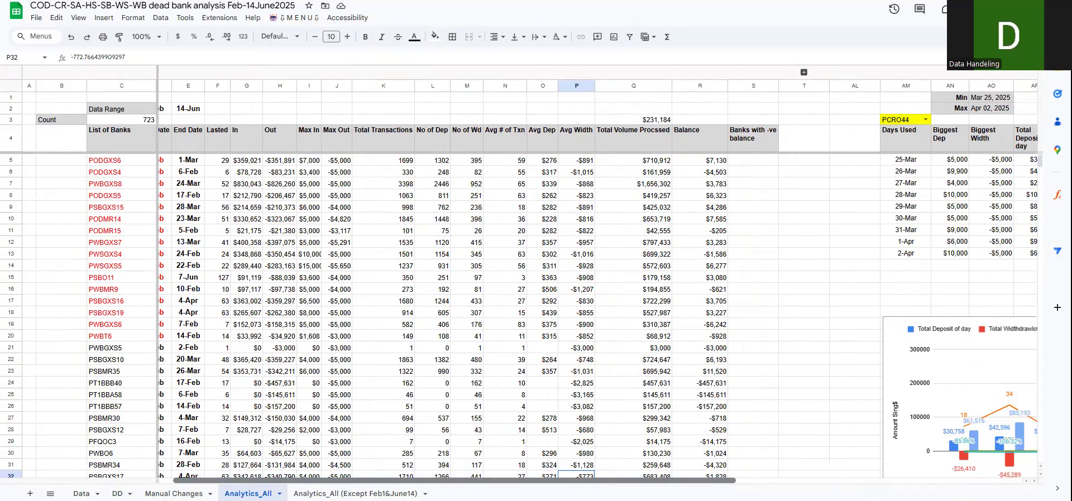
Examine the daily table and charts for the selected bank PCRO44, and view the bank choices in AM3 without changing the selection
scroll(910, 481, right, 8)
scroll(791, 393, down, 5)
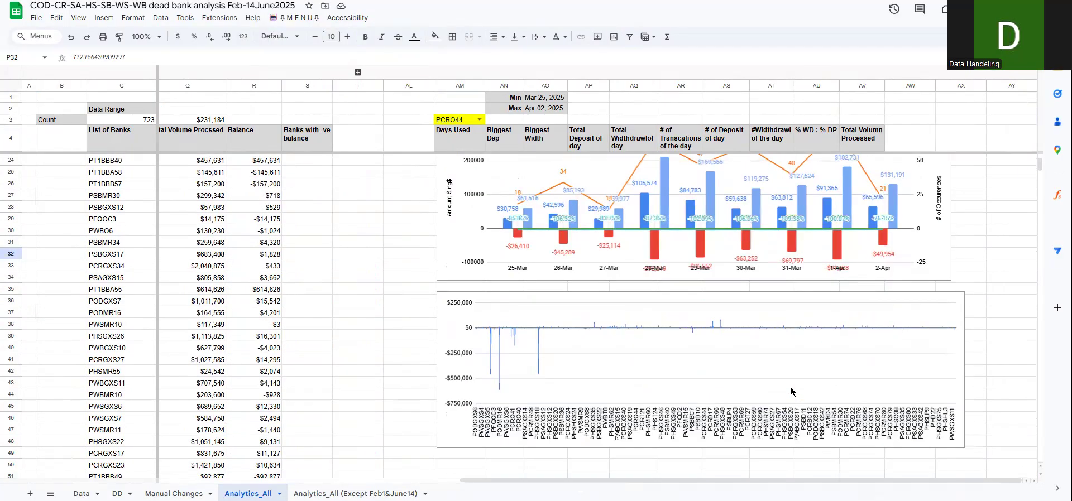
scroll(792, 393, up, 4)
scroll(620, 309, up, 3)
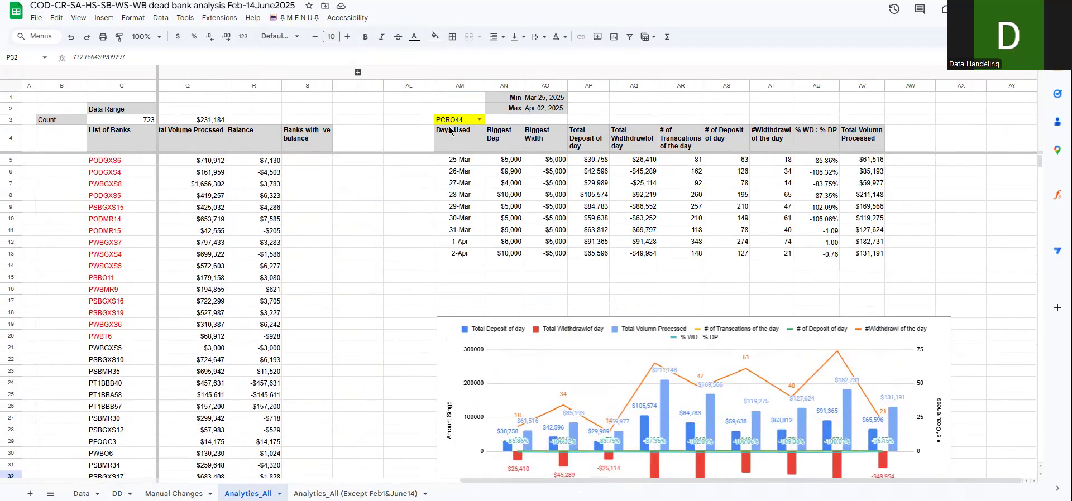
click(479, 119)
click(599, 223)
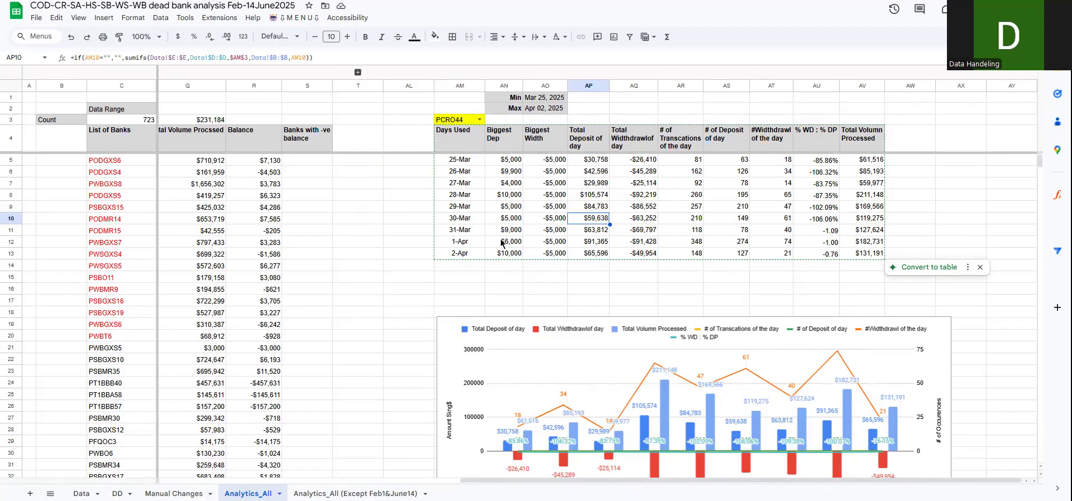
Open the Analytics_All (Except Feb1&June14) sheet and examine its bank statistics, daily table for PCRO44 and chart
click(296, 493)
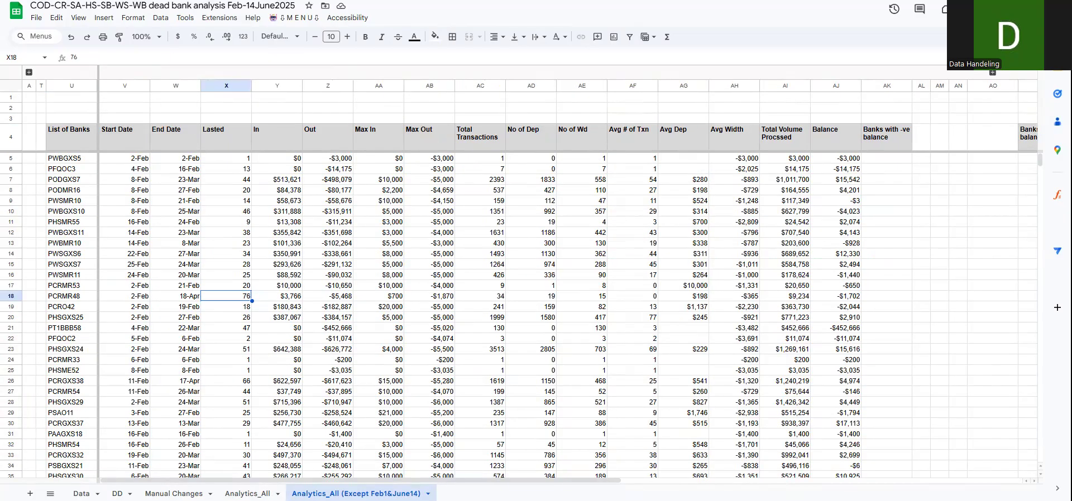
drag(81, 147, 182, 211)
click(179, 257)
scroll(180, 263, down, 8)
scroll(179, 268, up, 2)
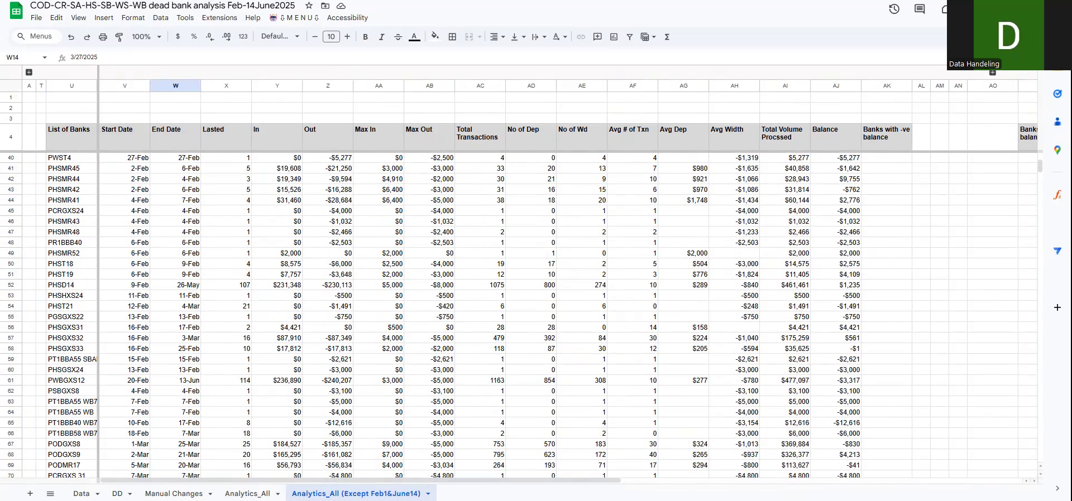
scroll(562, 334, up, 10)
scroll(562, 335, right, 12)
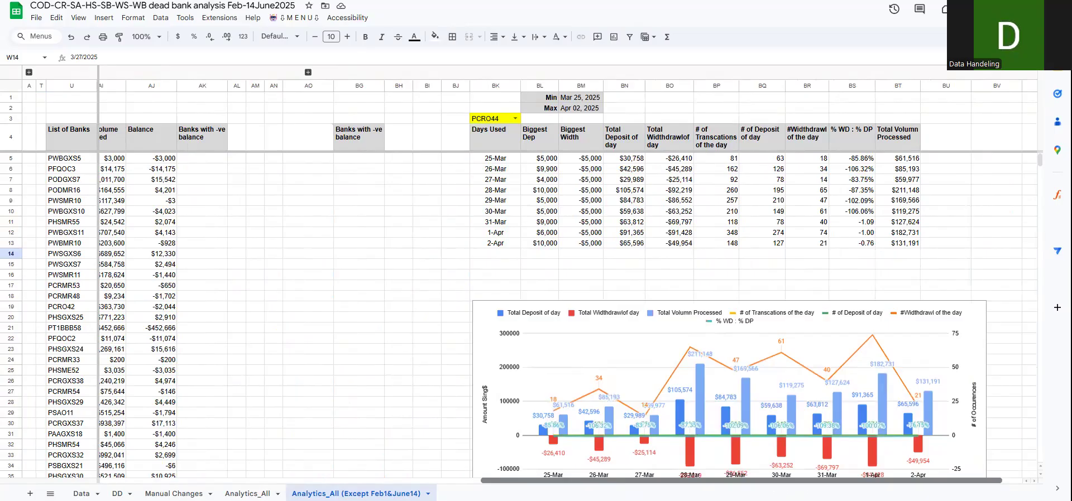
scroll(563, 335, left, 12)
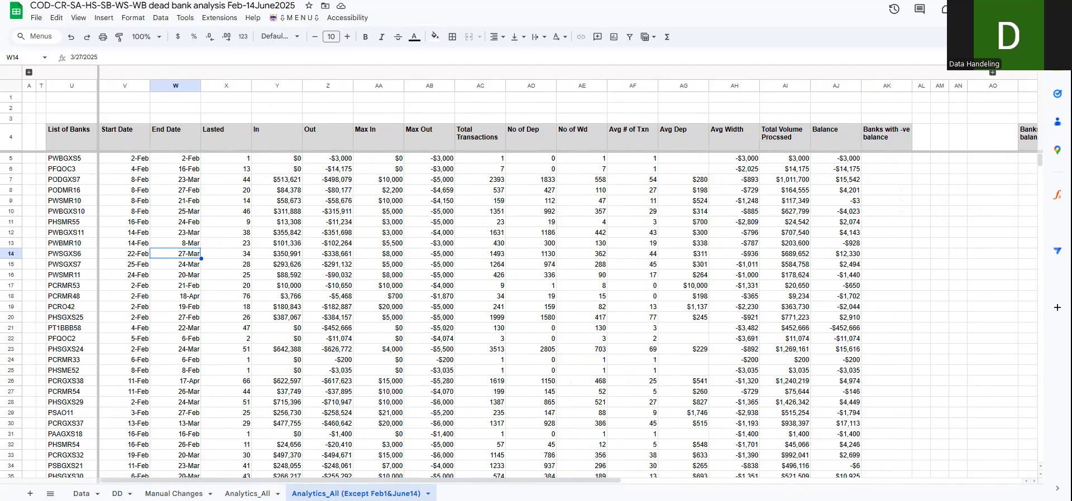
drag(72, 141, 380, 360)
Open the Data sheet and examine its Bank, In and Out columns
click(248, 494)
click(81, 493)
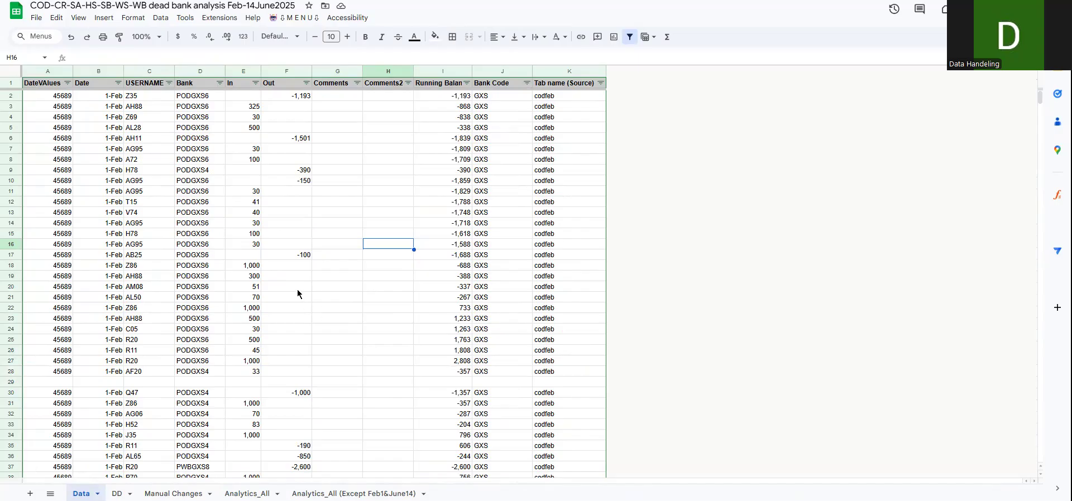
click(217, 123)
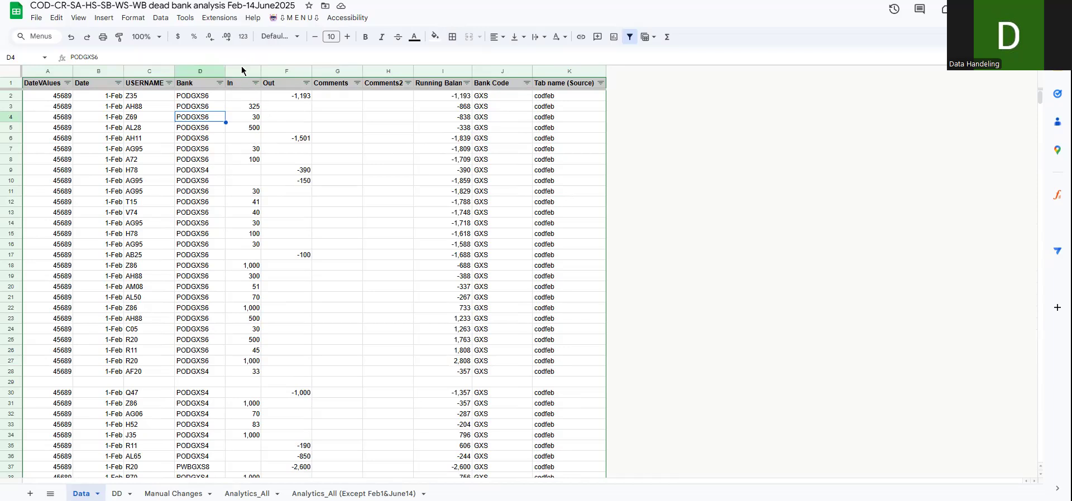
drag(244, 70, 286, 70)
drag(248, 97, 297, 162)
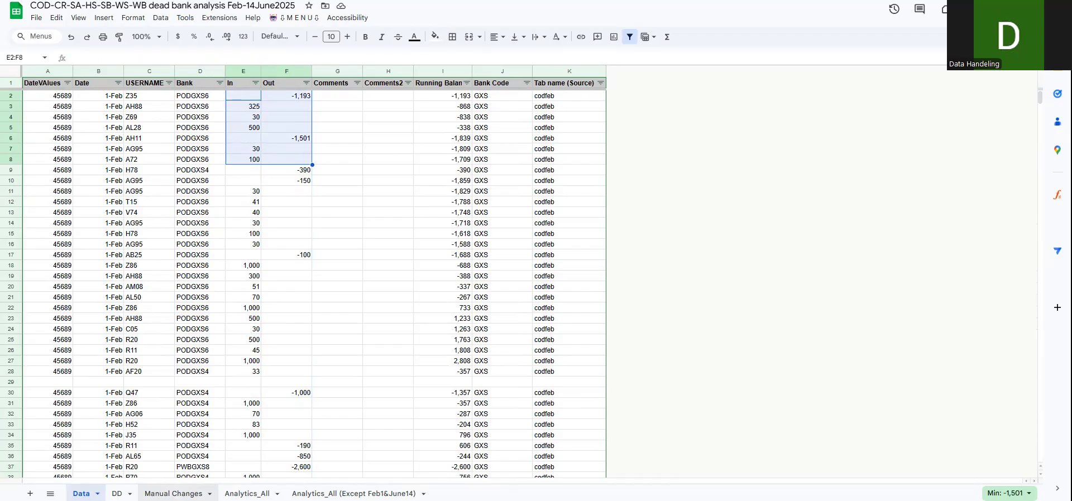
Return to the Analytics_All sheet and examine the statistics for bank PODMR14 from its start date through its balance
click(176, 493)
click(248, 494)
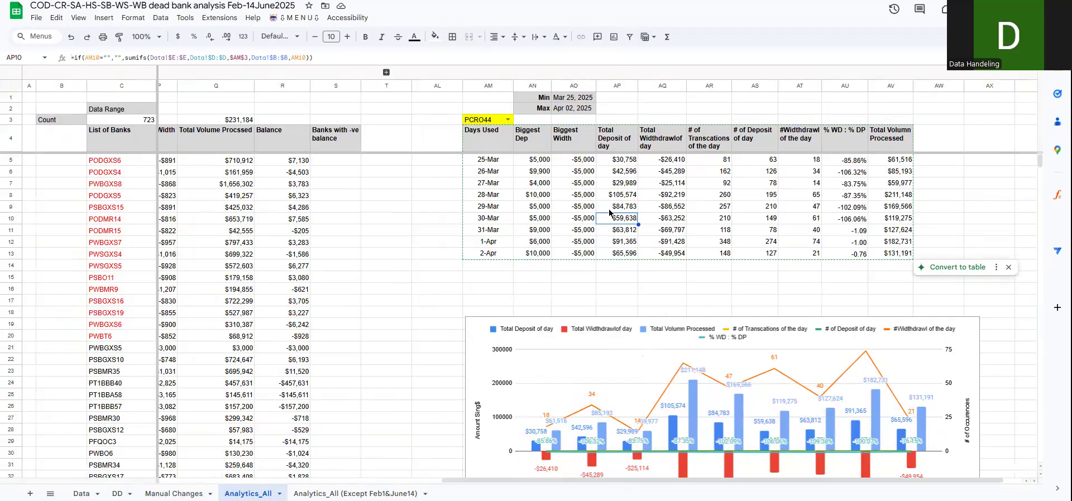
drag(279, 138, 280, 222)
drag(114, 221, 283, 230)
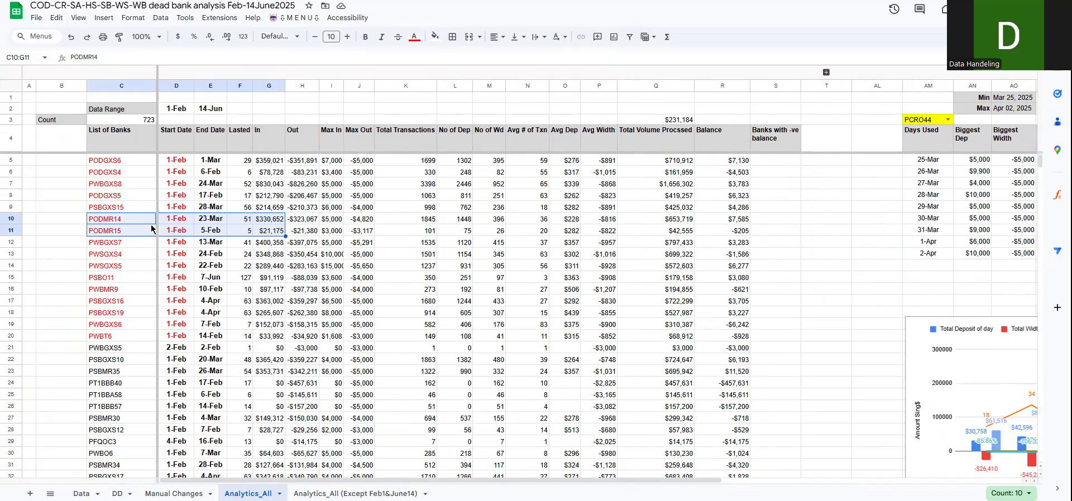
drag(147, 223, 690, 221)
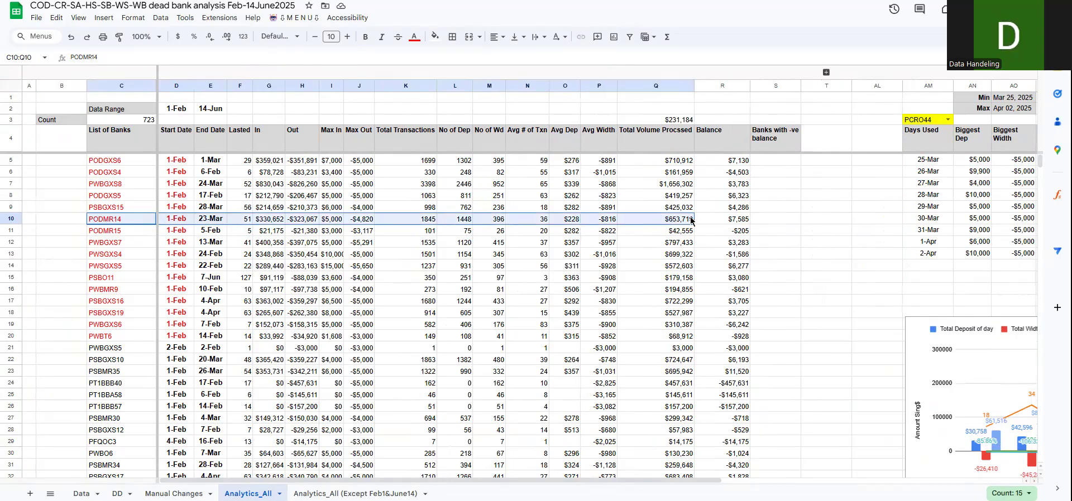
click(735, 223)
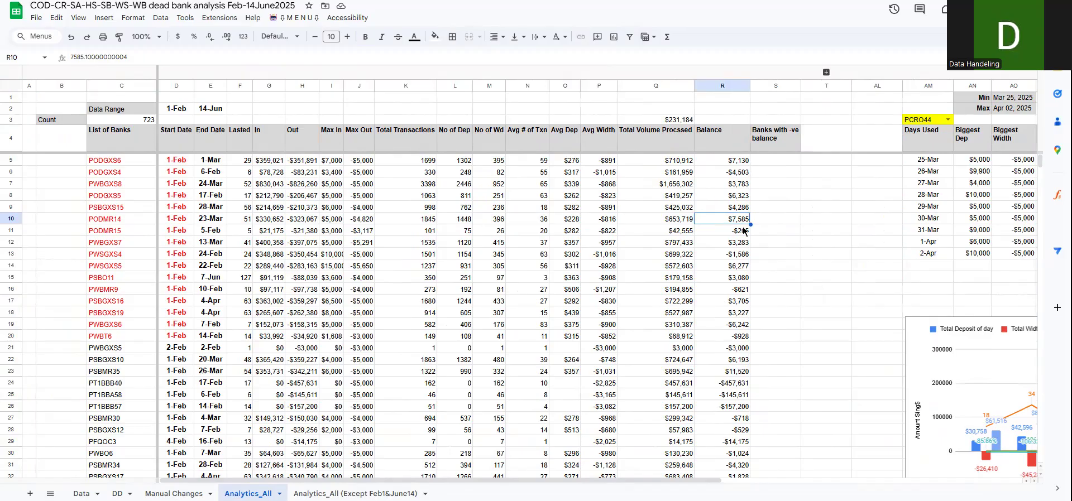
Compare the clearRowsMatchingOutAndHList script entry with the list of user names to remove in column H of the Manual Changes sheet
click(296, 18)
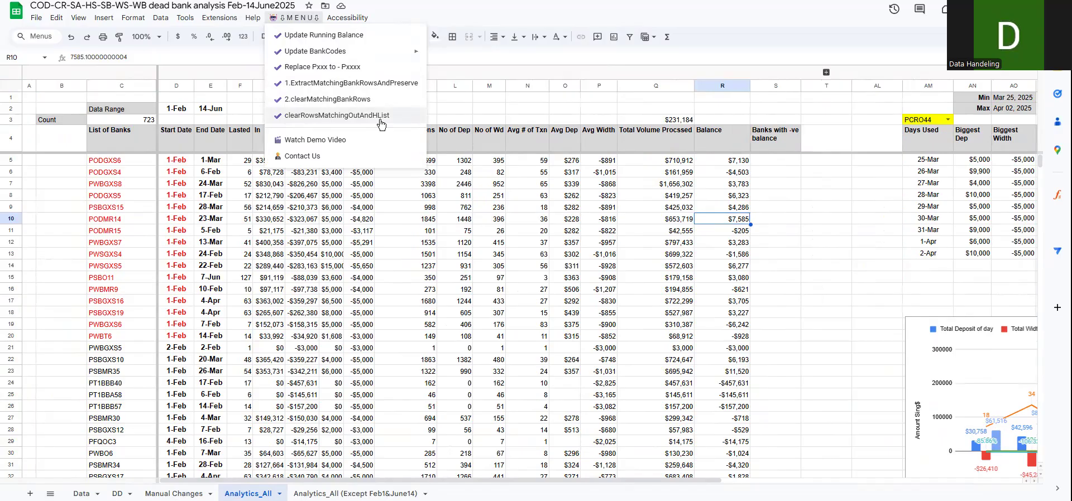
click(174, 492)
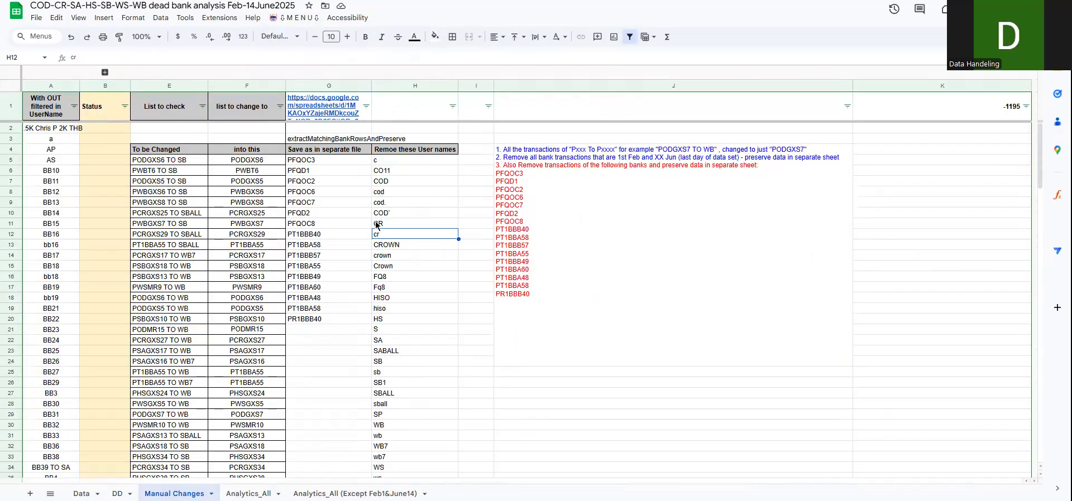
drag(390, 162, 415, 416)
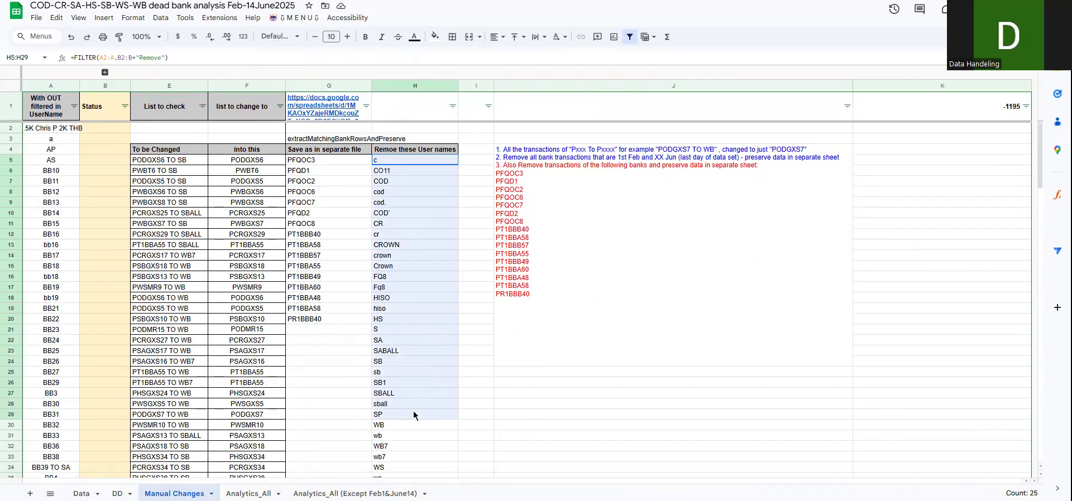
scroll(399, 194, down, 3)
scroll(399, 194, up, 3)
click(290, 18)
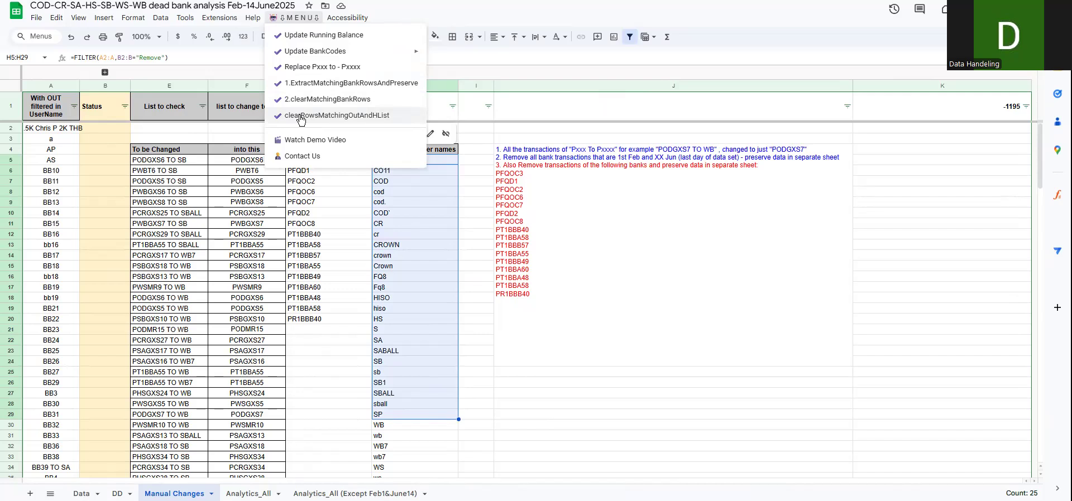
click(419, 288)
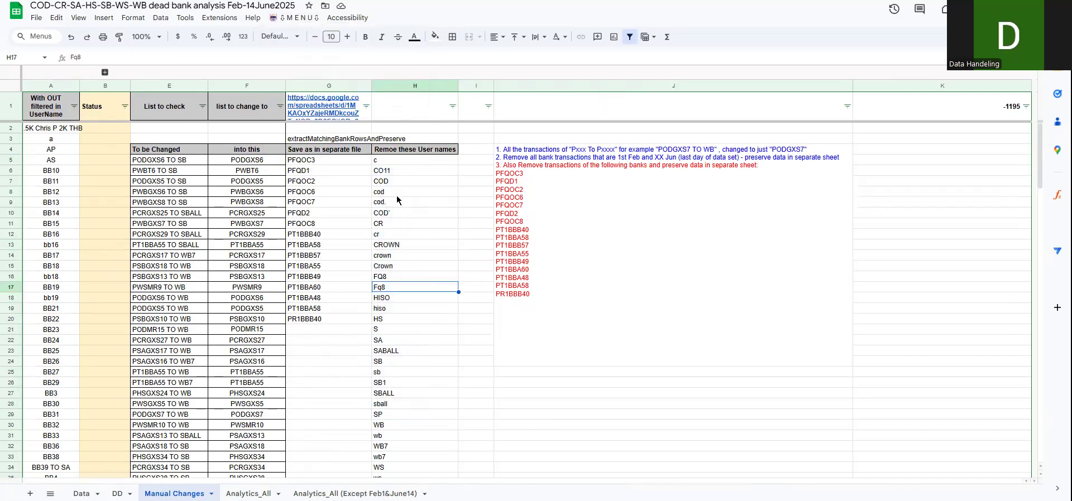
drag(391, 161, 390, 406)
Compare the Bank entries on the Data sheet with those on the wbjun sheet of the all companies counter (hs sb ws wb) file
click(82, 494)
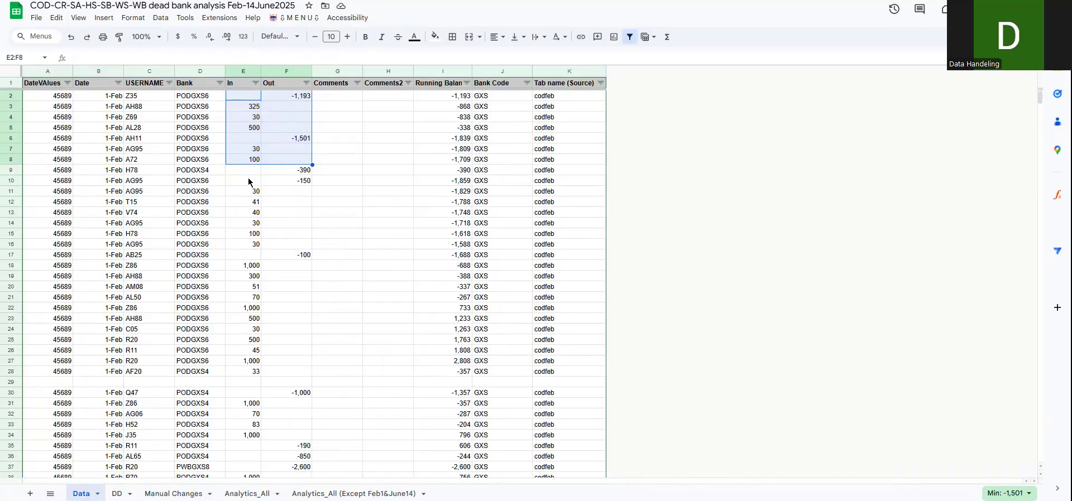
click(197, 150)
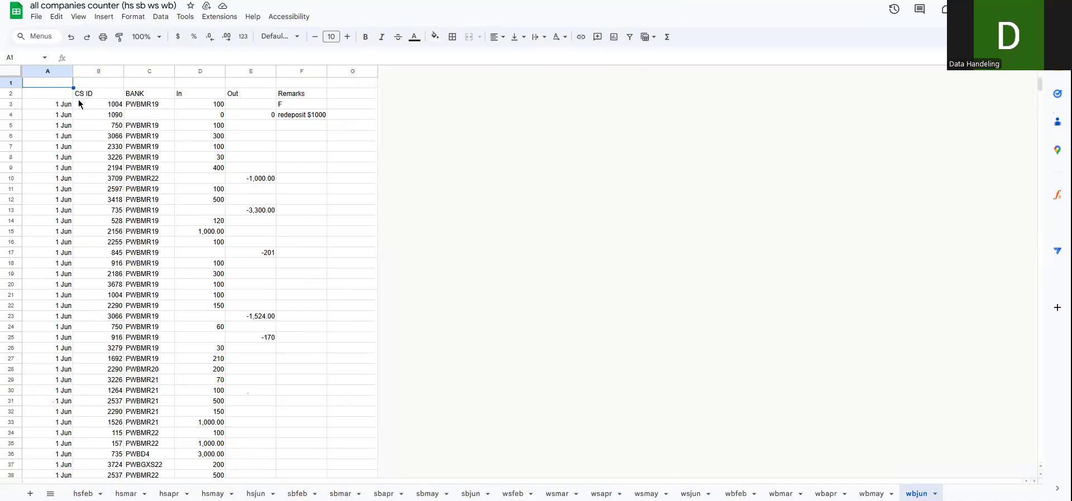
click(153, 114)
shift+click(148, 257)
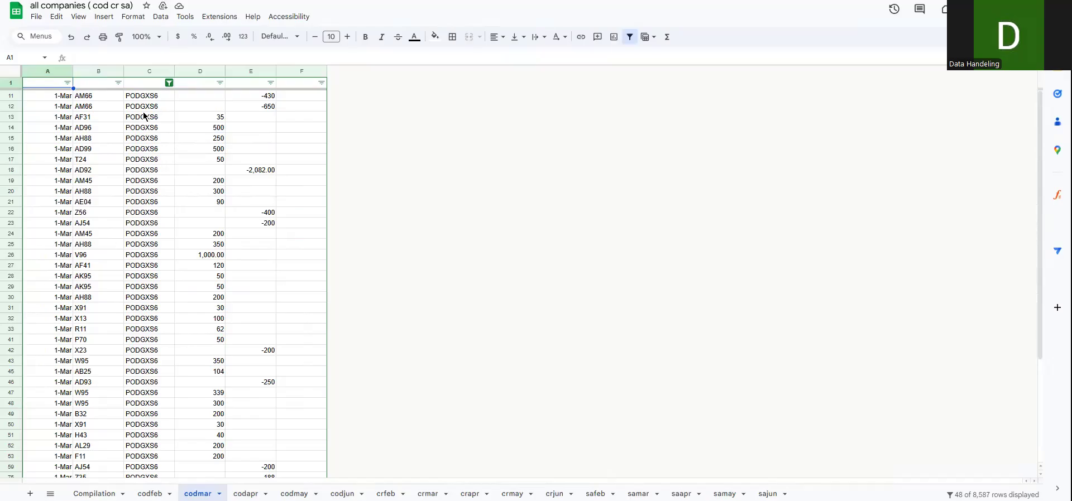
Reset the Bank column filter on the codmar sheet of the all companies ( cod cr sa) file to include all values
click(169, 83)
click(84, 208)
click(148, 336)
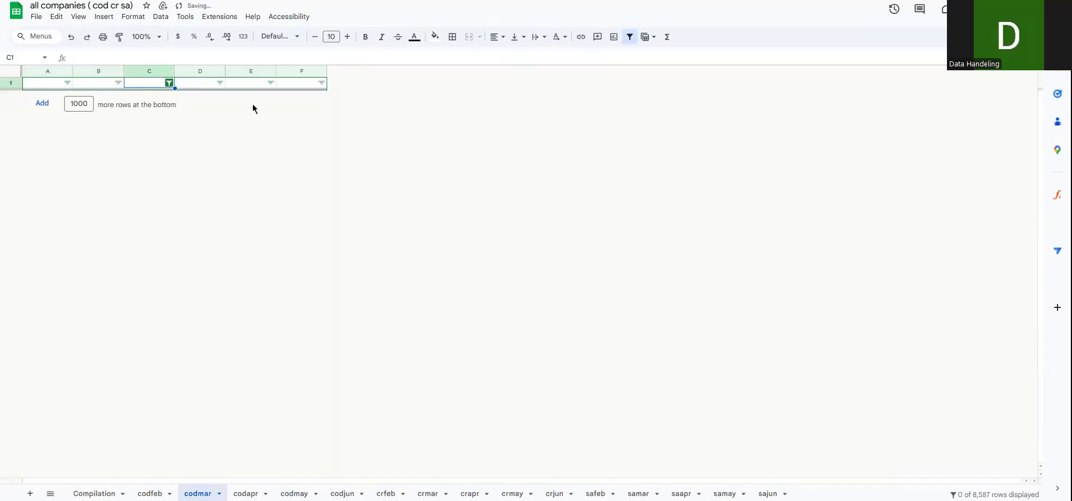
click(169, 83)
click(53, 208)
click(148, 333)
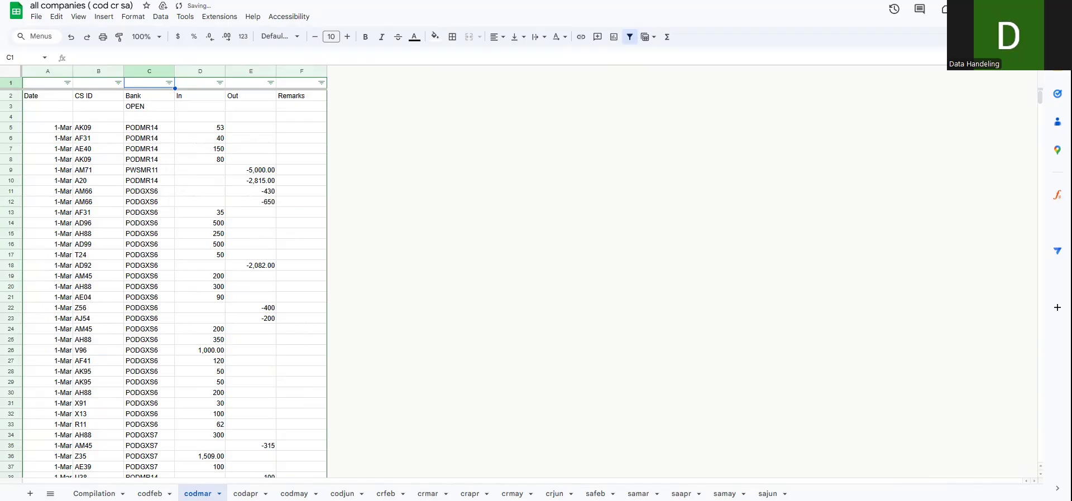
Switch back to the dead bank analysis file and examine the Balance column for the banks on the Analytics_All sheet
key(ctrl+Tab)
click(251, 493)
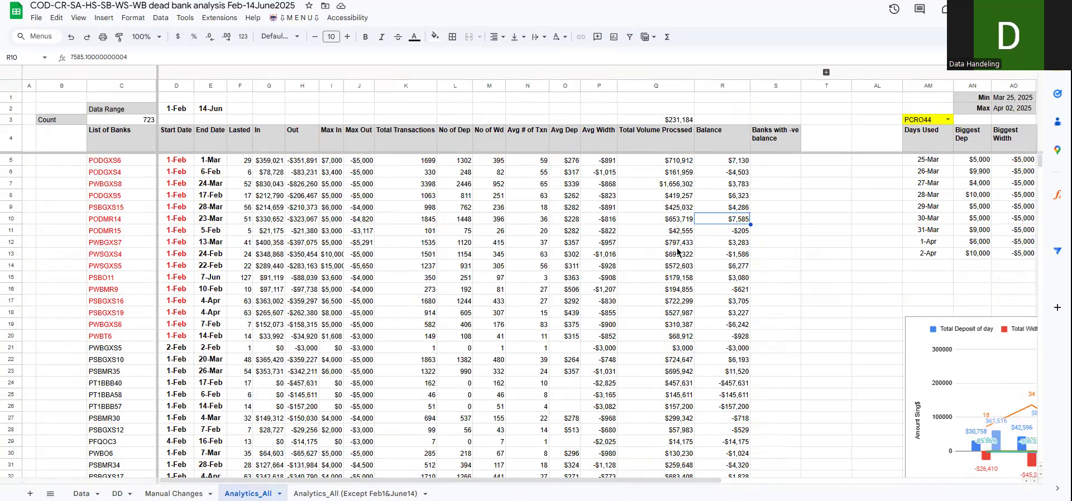
drag(735, 244, 739, 351)
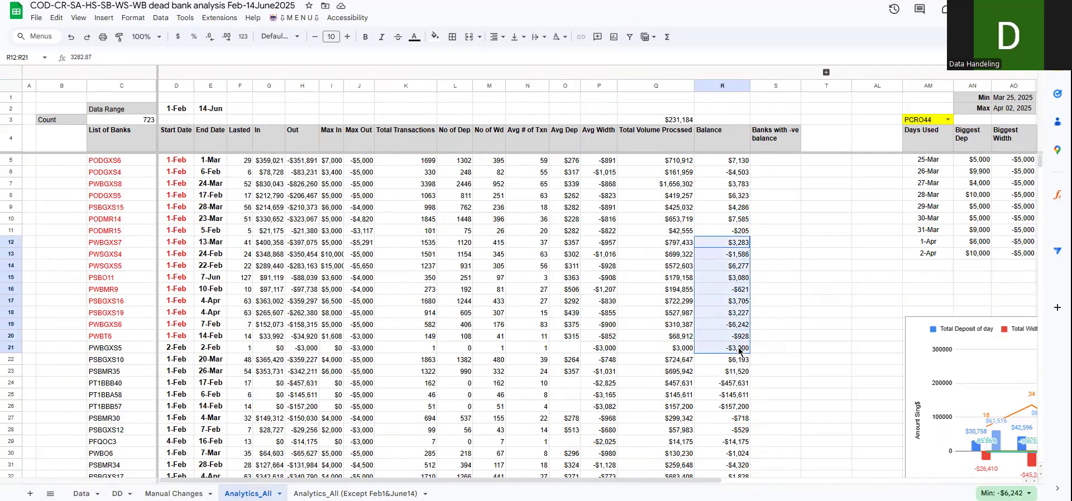
click(737, 373)
scroll(735, 379, down, 4)
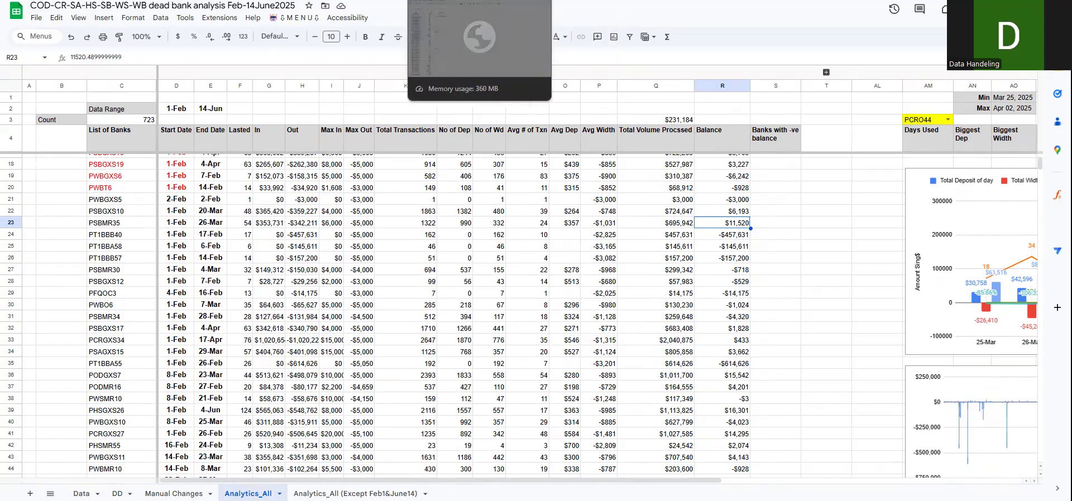
click(726, 305)
click(736, 340)
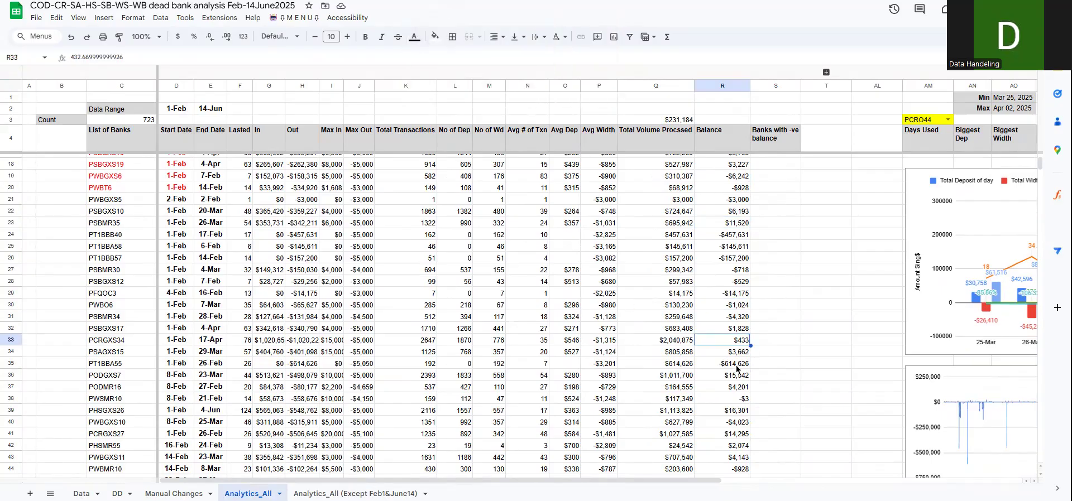
scroll(737, 368, down, 4)
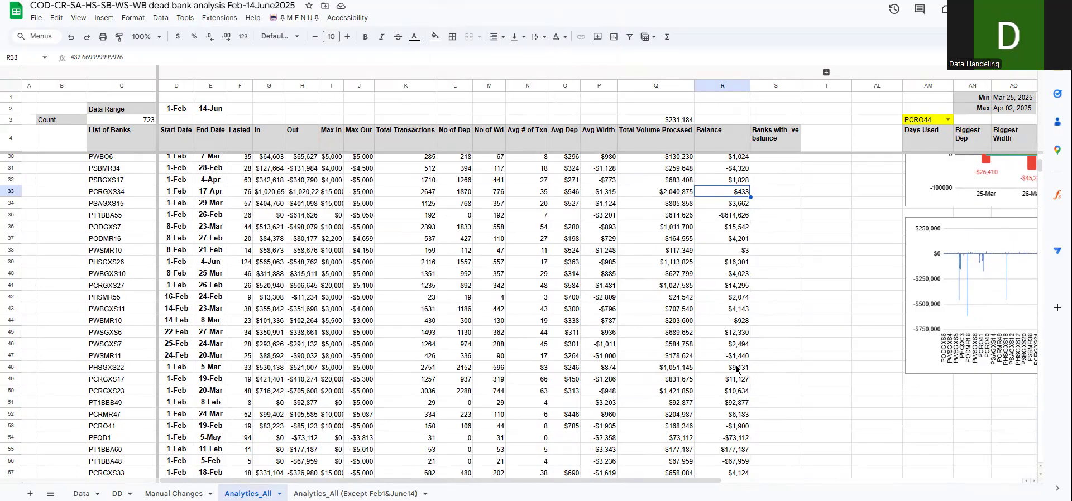
drag(738, 251, 732, 341)
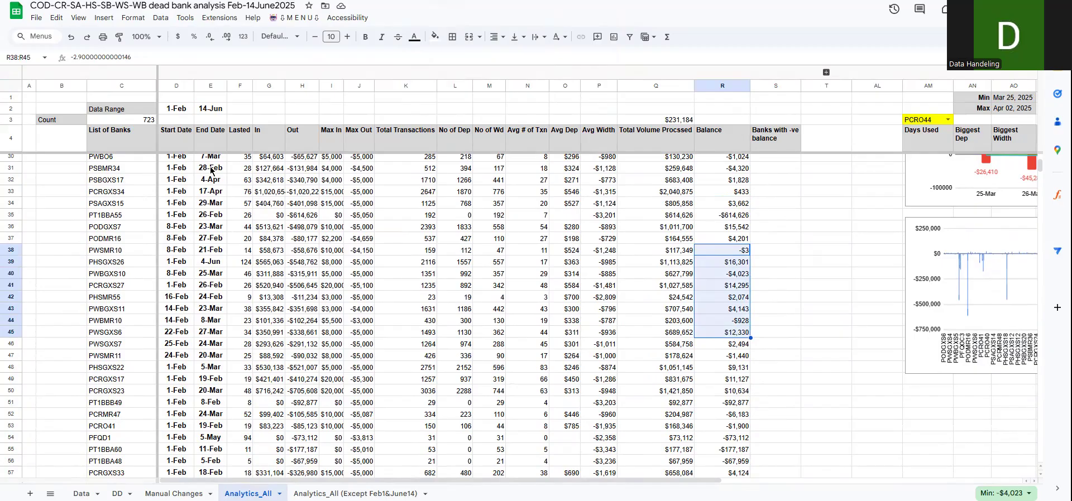
Review the list of custom scripts alongside the transaction rows and running balances on the Data sheet
click(298, 17)
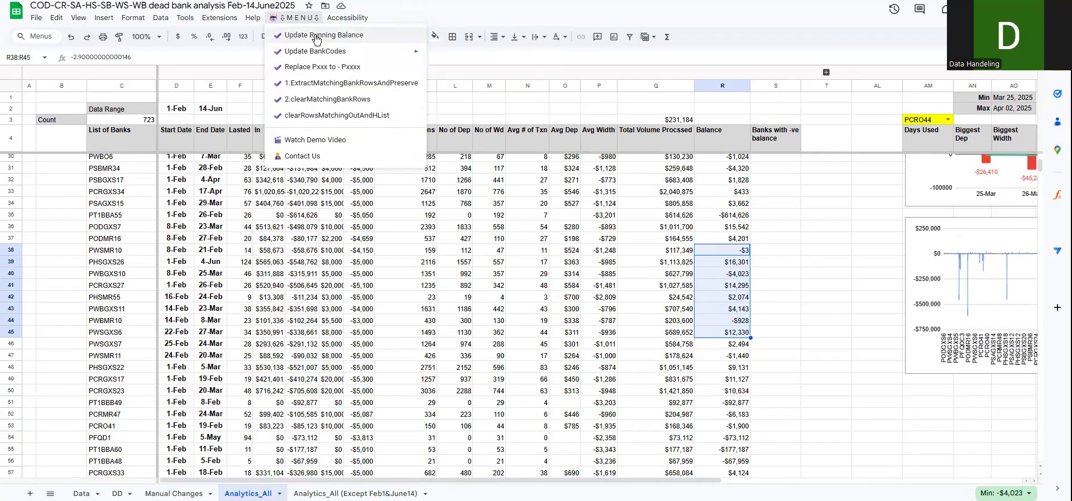
click(311, 344)
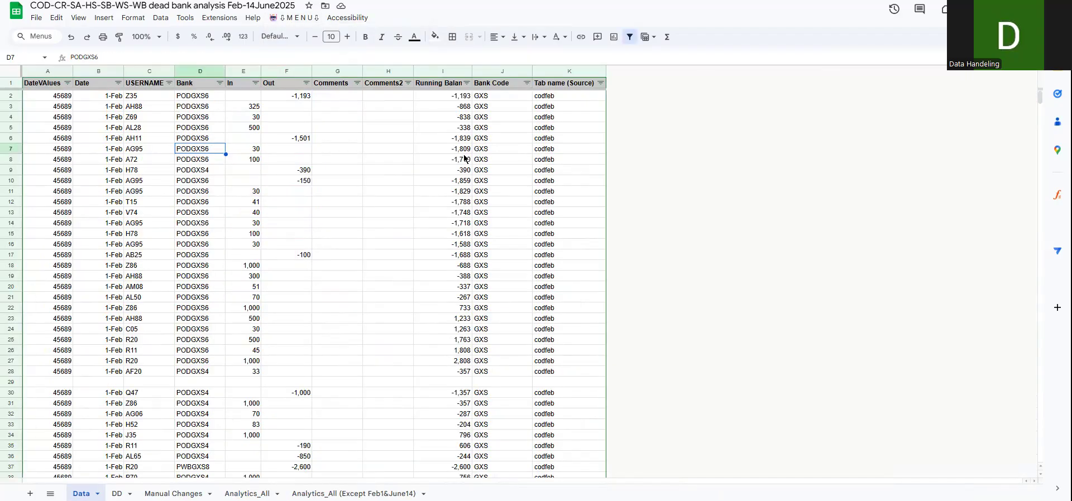
drag(55, 150, 539, 205)
click(294, 17)
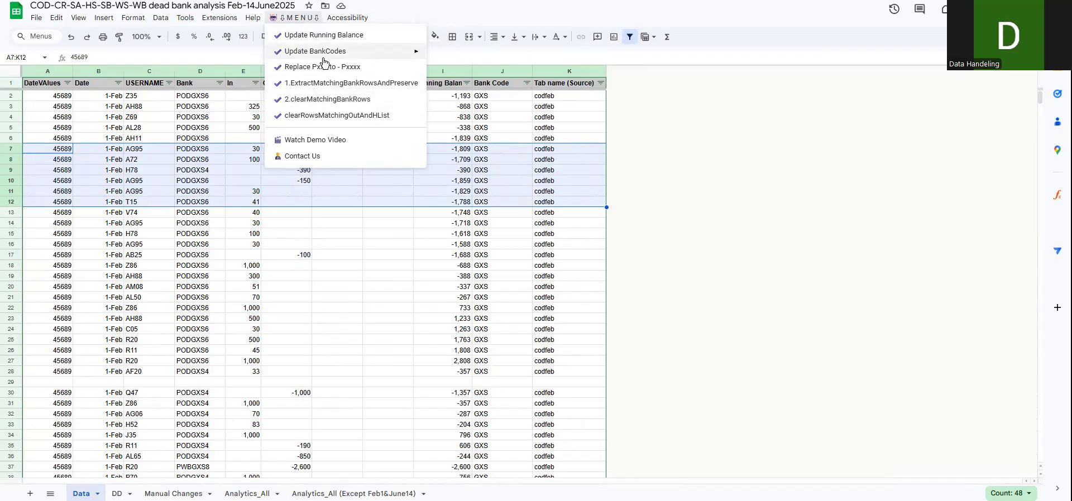
drag(463, 233, 44, 281)
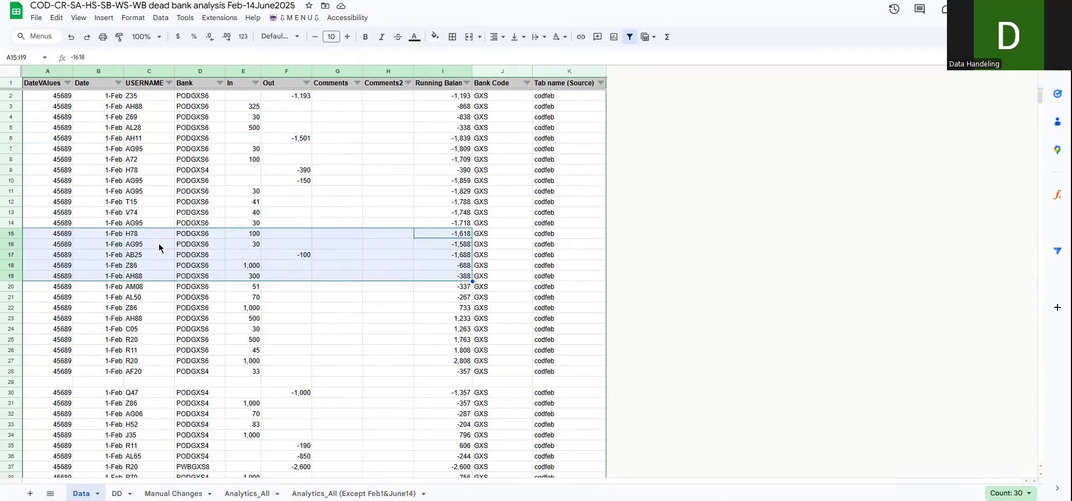
click(296, 18)
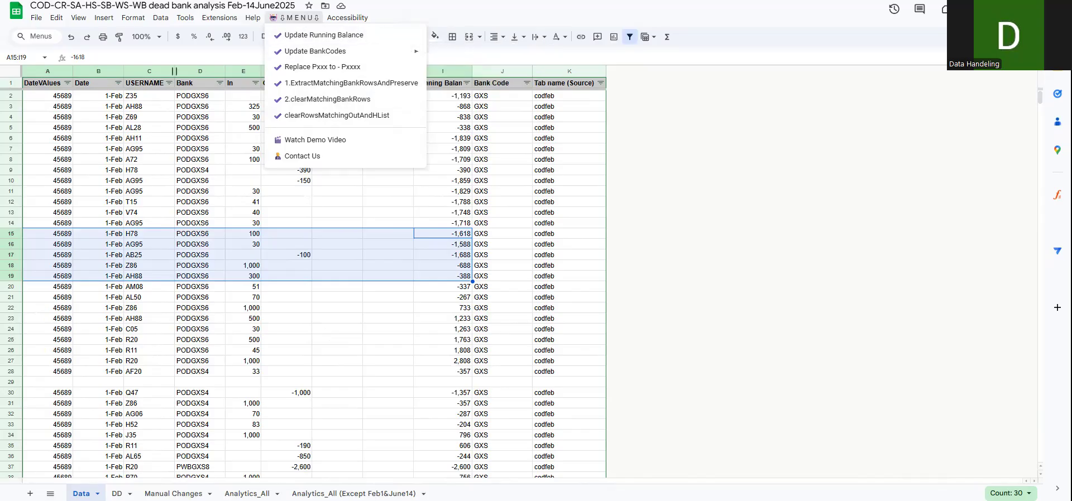
Switch to the Apps Script project and locate the clearRowsMatchingOutAndHList function name within onOpen in Code.gs
key(ctrl+Tab)
scroll(394, 259, down, 2)
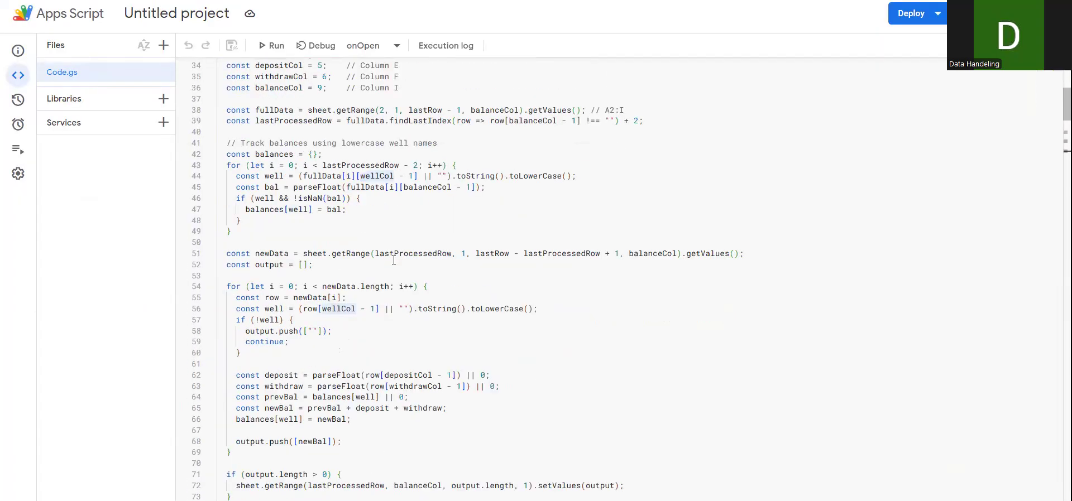
scroll(394, 260, up, 5)
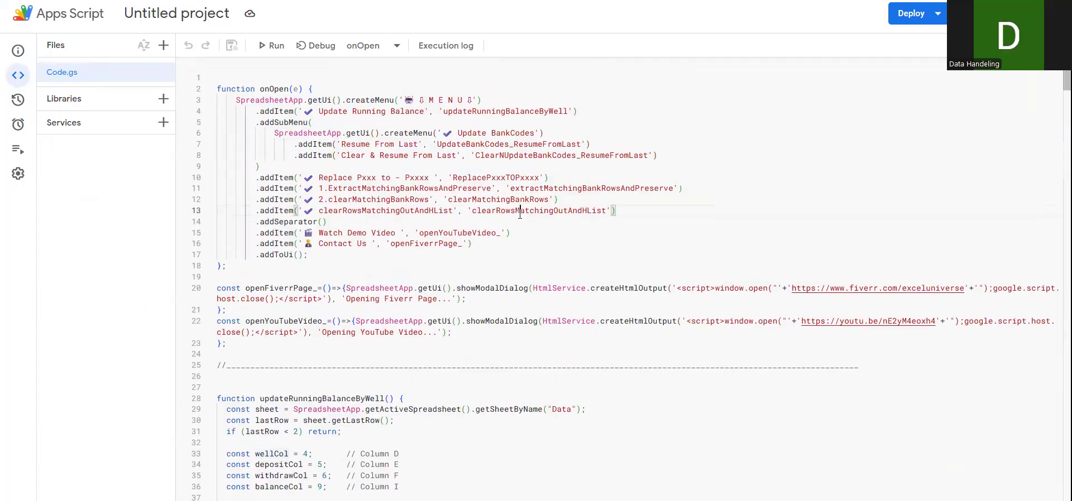
double_click(519, 214)
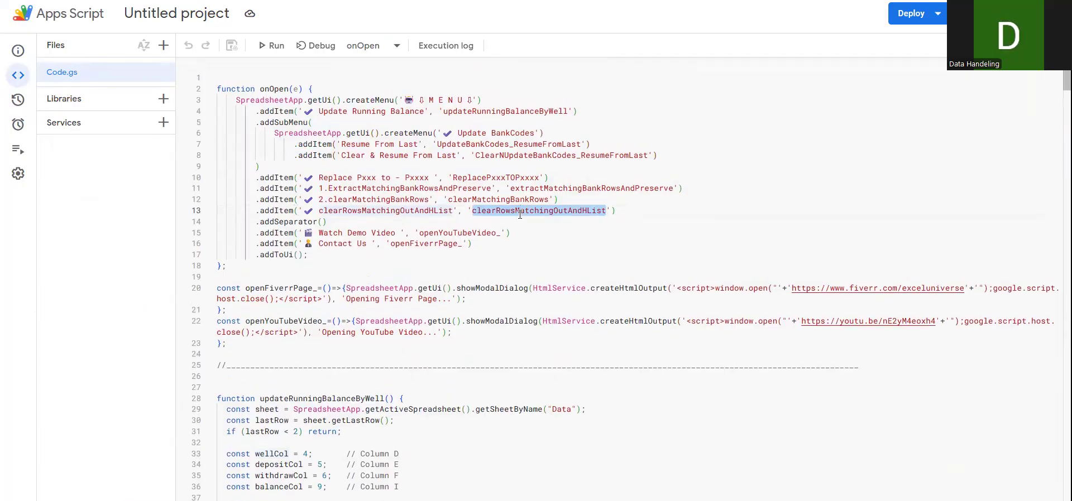
Search Code.gs for clearMatchingBankRows and review the function's code that reads bank names from G5:G of Manual Changes
key(ctrl+f)
double_click(514, 200)
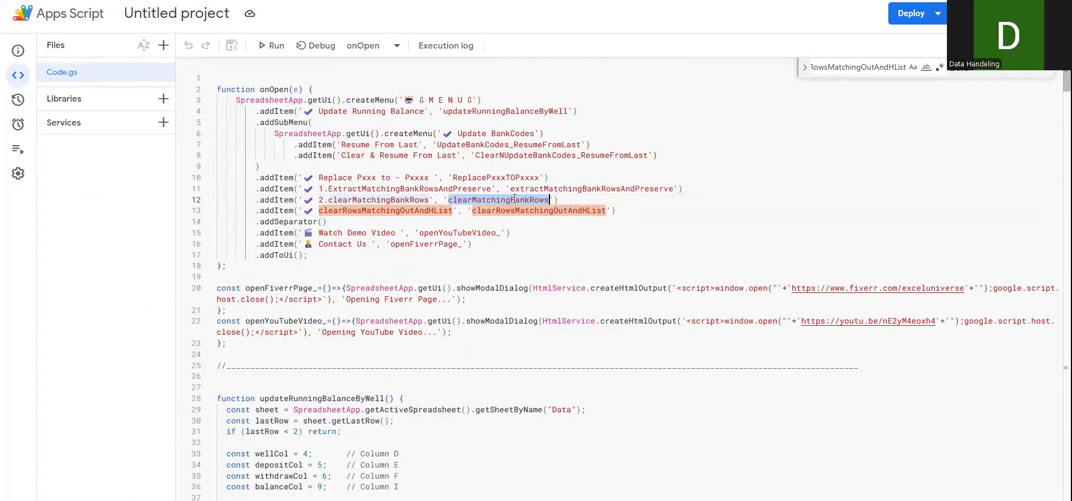
key(ctrl+f)
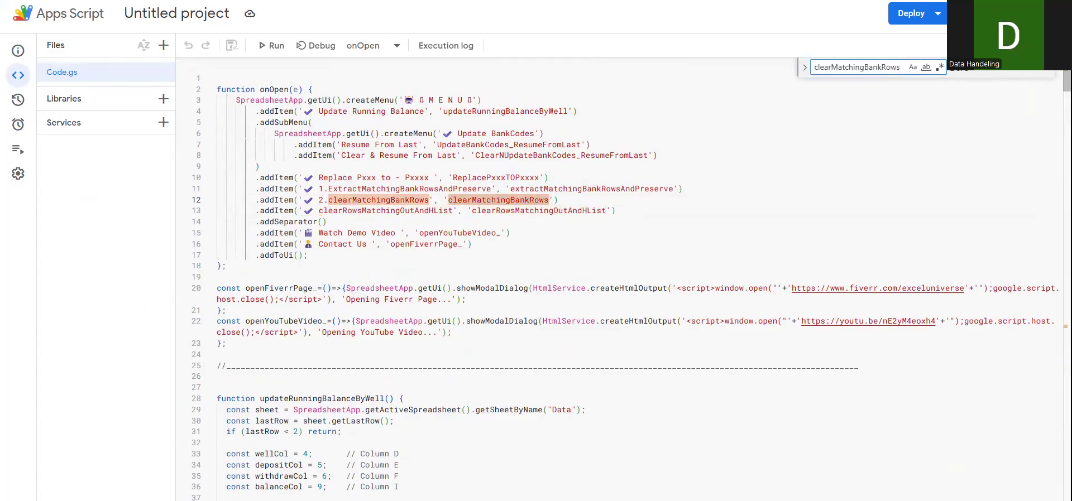
scroll(754, 297, down, 20)
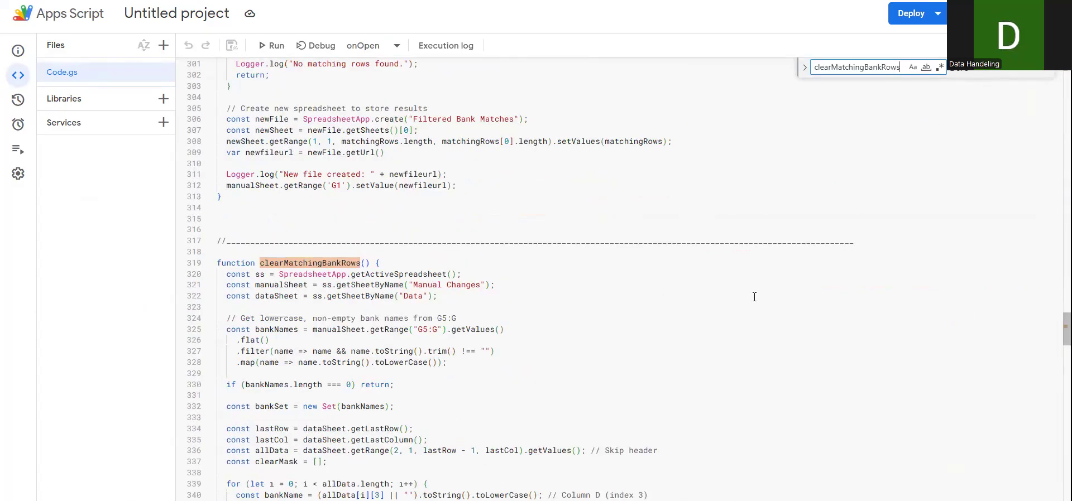
scroll(755, 297, down, 2)
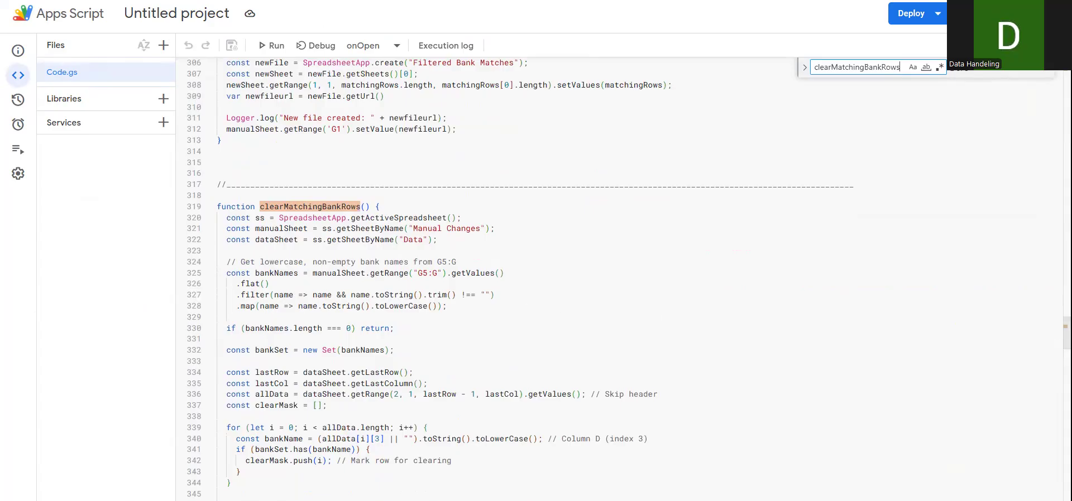
Switch to the dead bank analysis file and review the bank codes under "Save as in separate file" on the Manual Changes sheet
key(ctrl+shift+Tab)
click(267, 397)
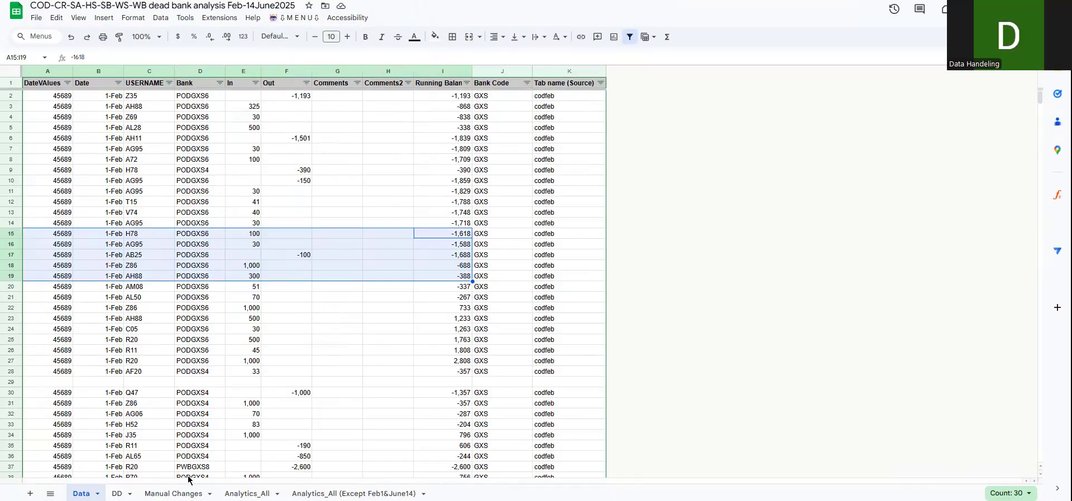
click(173, 493)
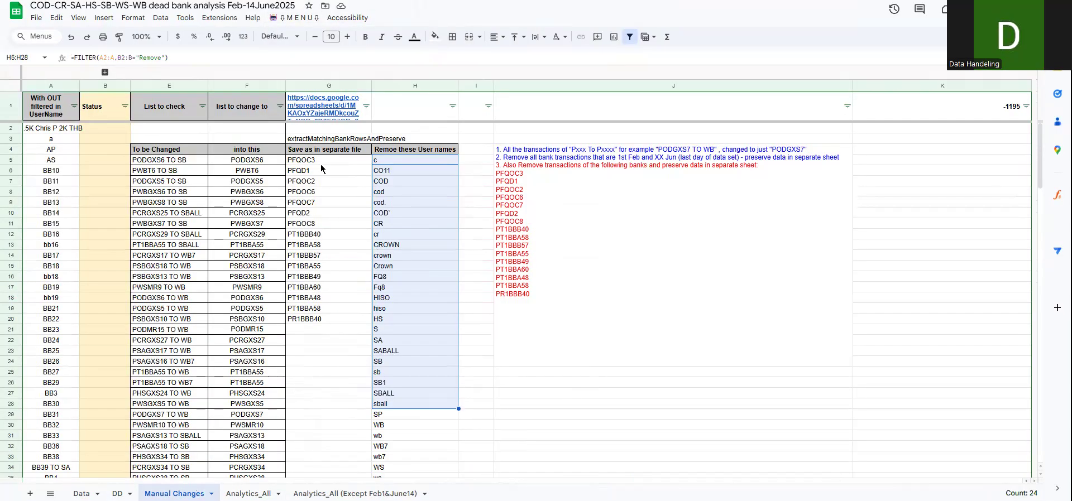
drag(320, 164, 318, 327)
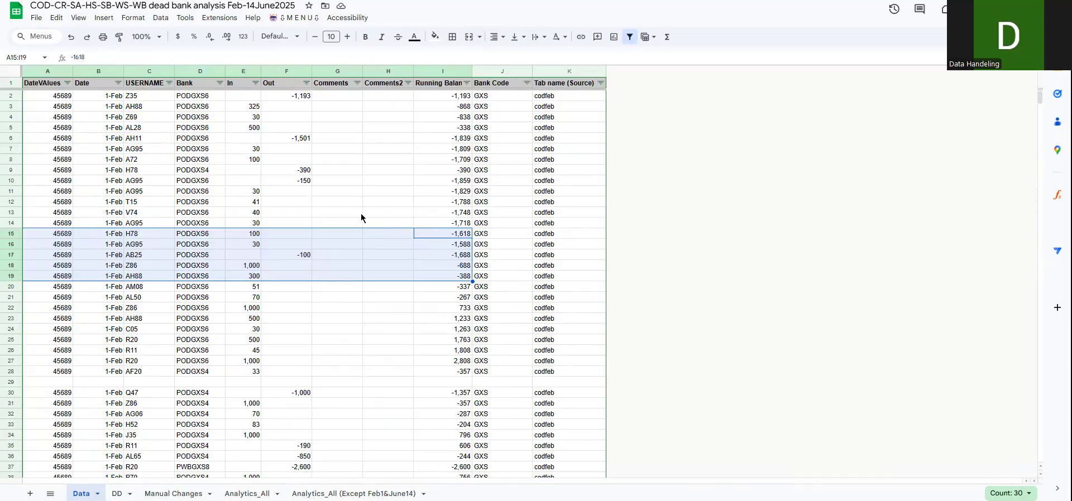
Return to the Data sheet and examine the first rows of the DateVAlues and Date columns, selecting A1:B5
click(223, 184)
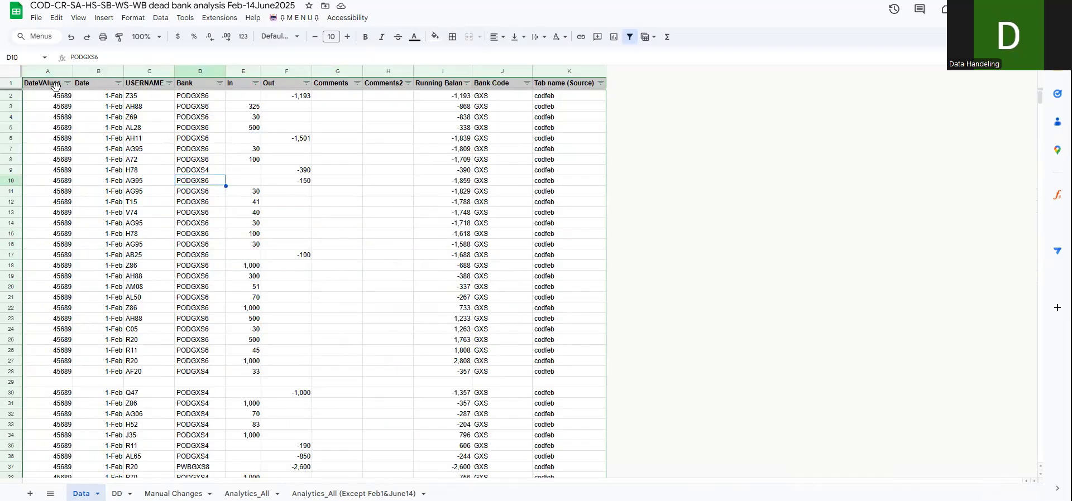
drag(56, 89, 110, 134)
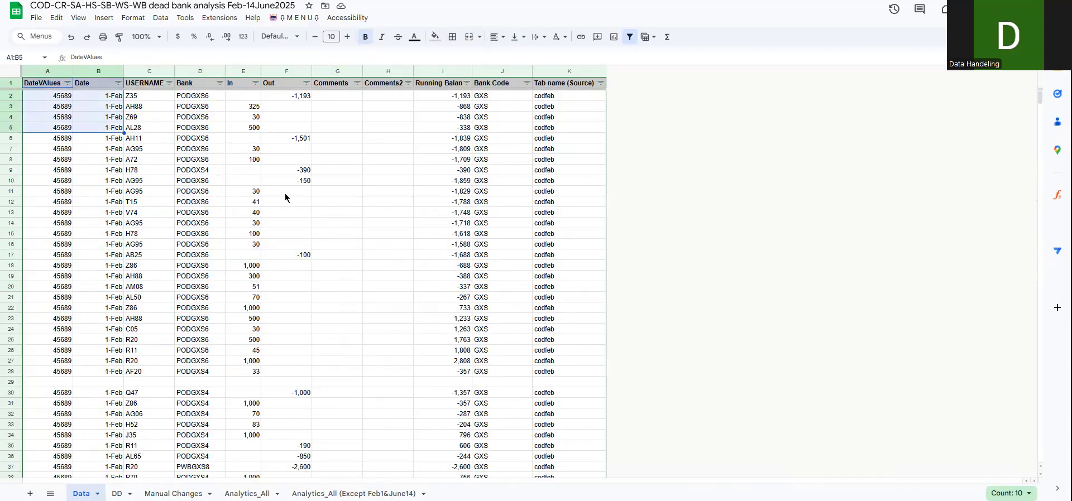